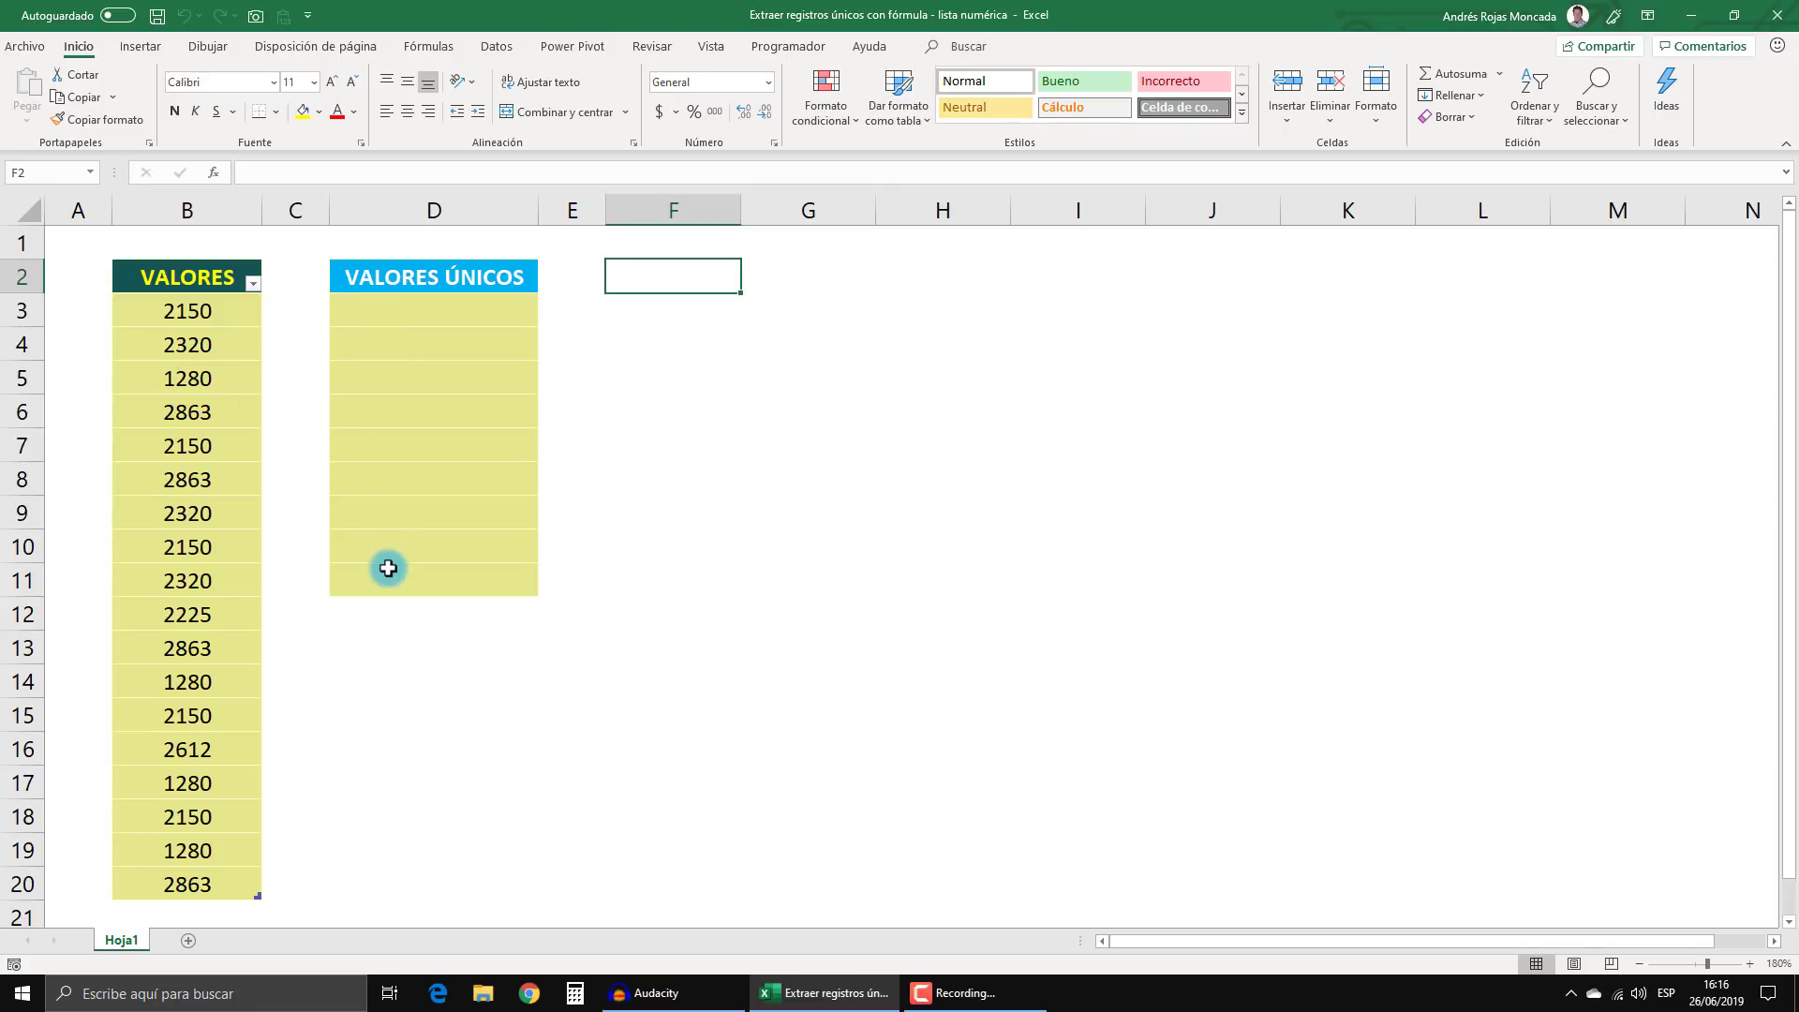
In cell D3, start the formula =FRECUENCIA(Lista[VALORES],Lista[VALORES]) and preview its evaluated array before restoring the formula text.
click(392, 323)
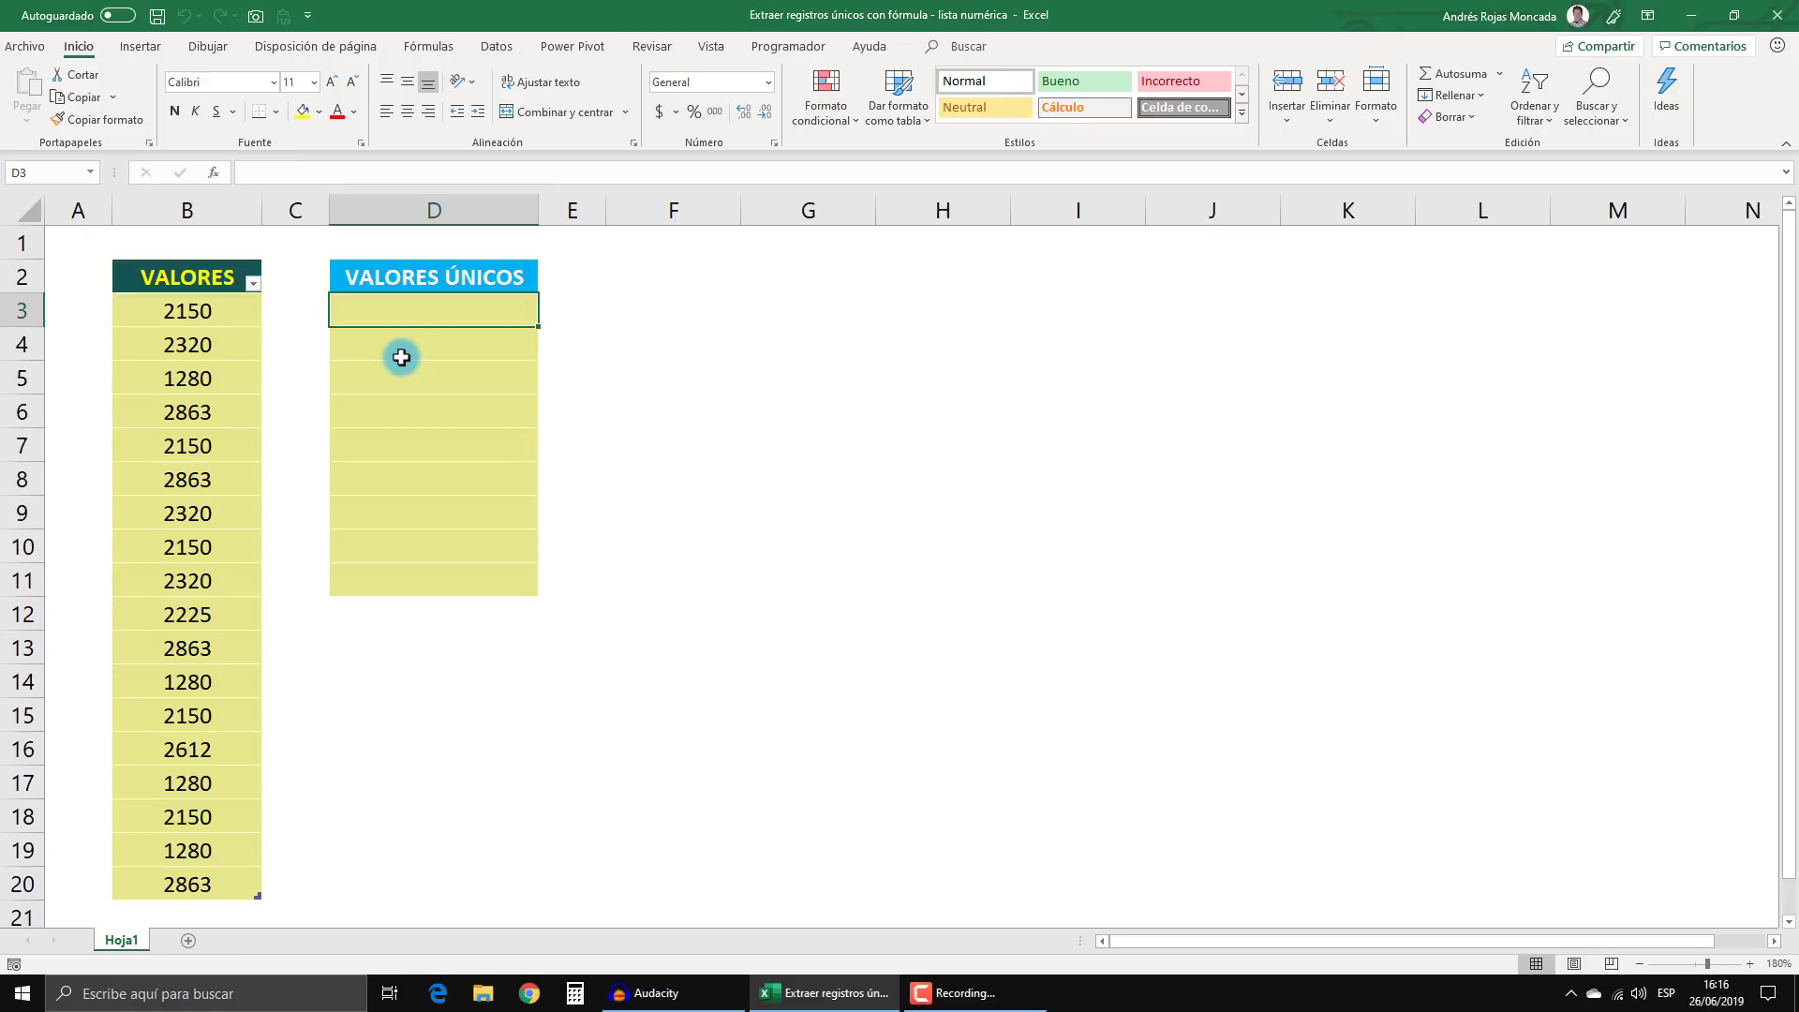
drag(398, 309, 397, 571)
click(388, 314)
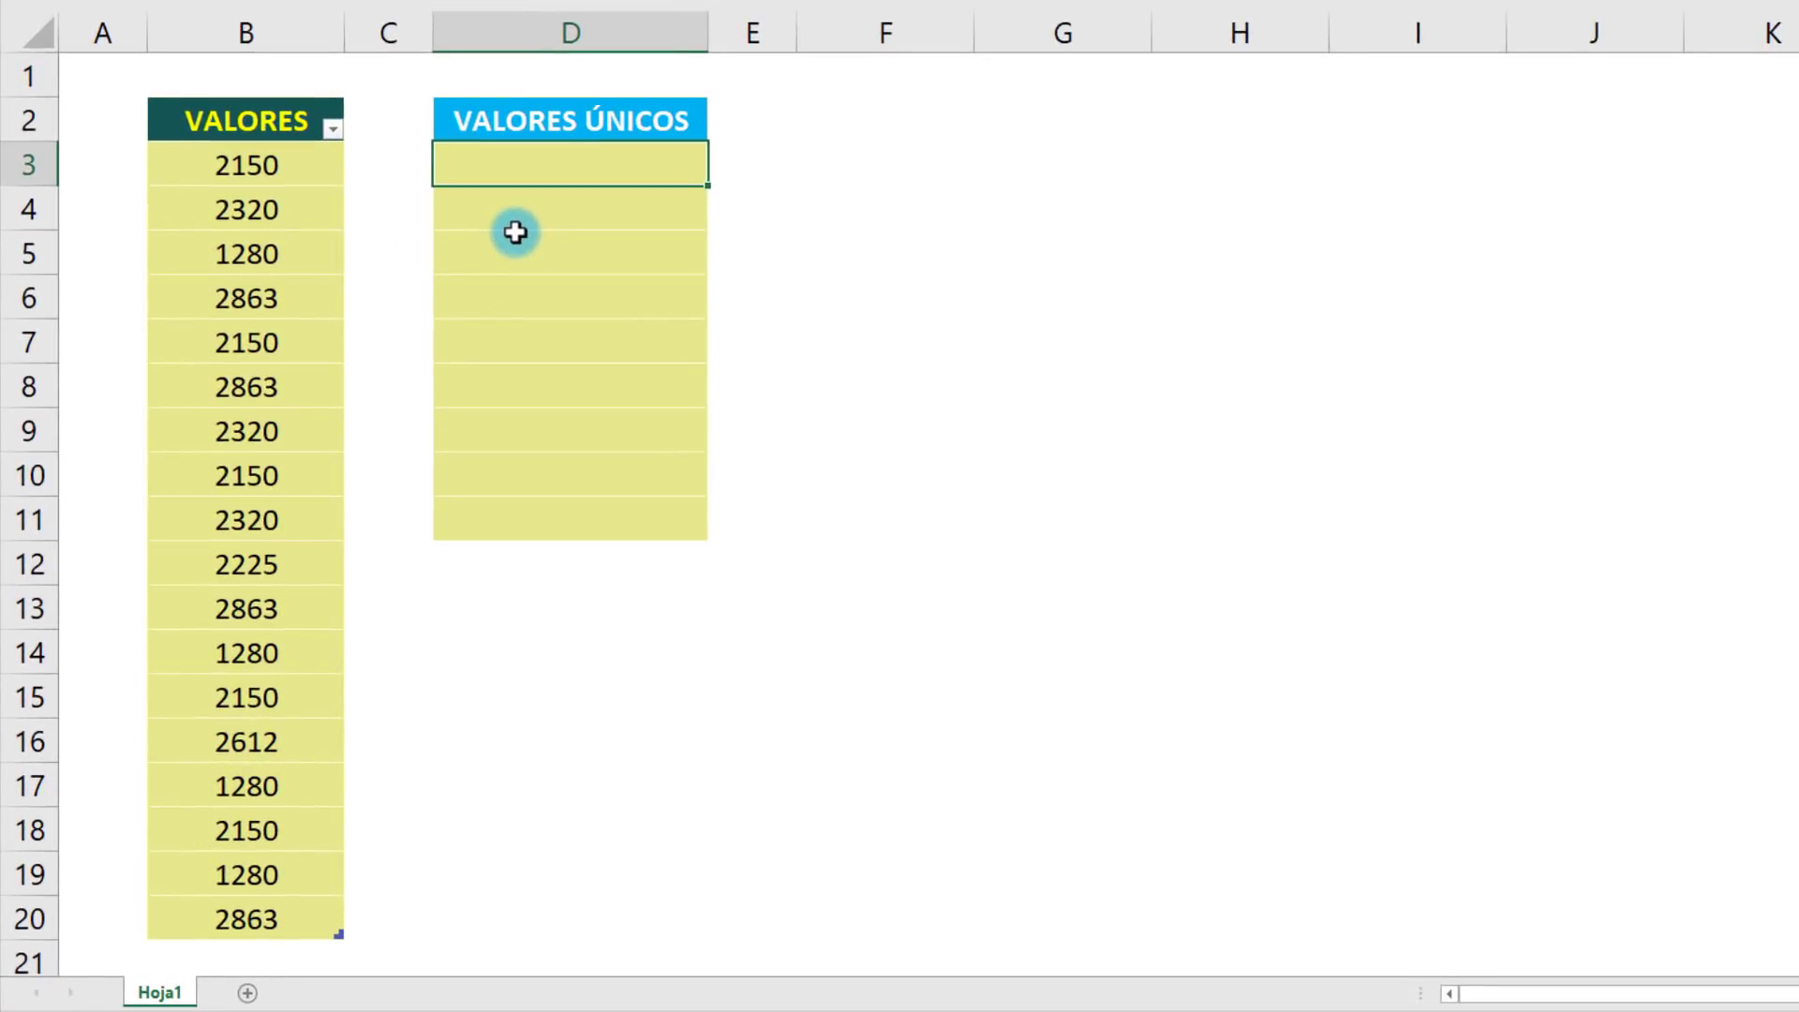
text(=fre)
key(Tab)
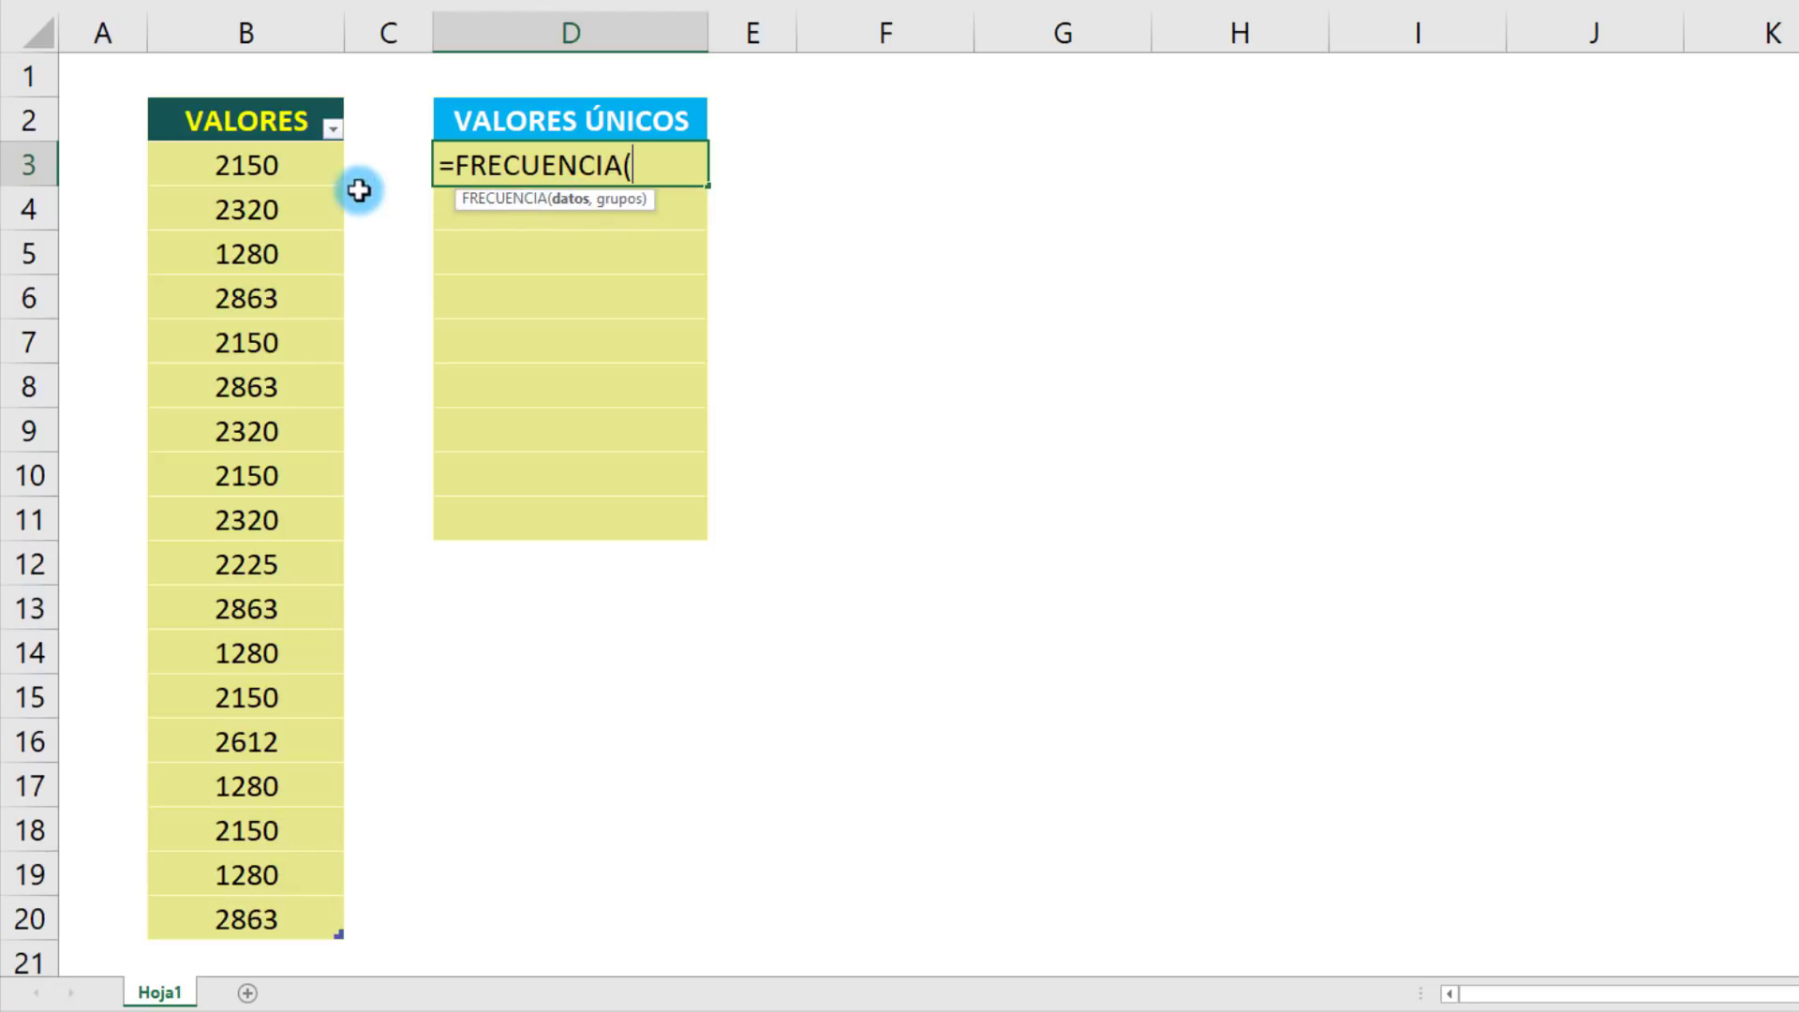
click(267, 106)
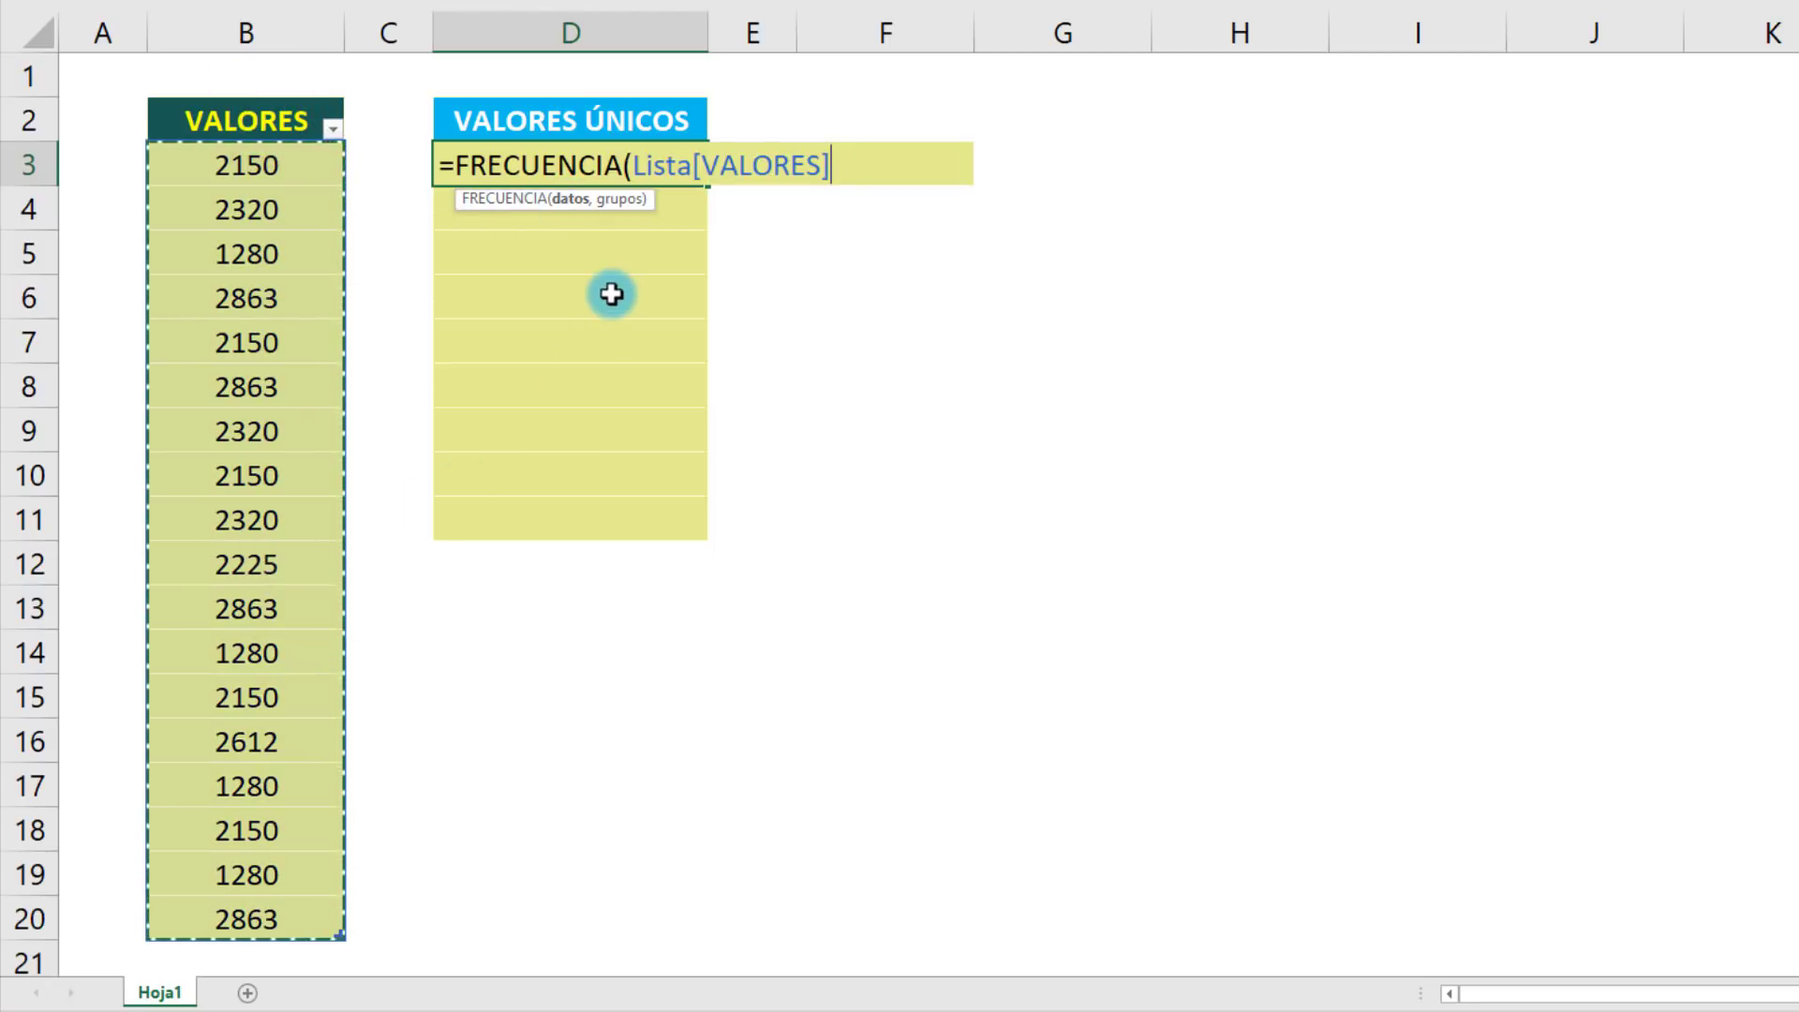
text(,)
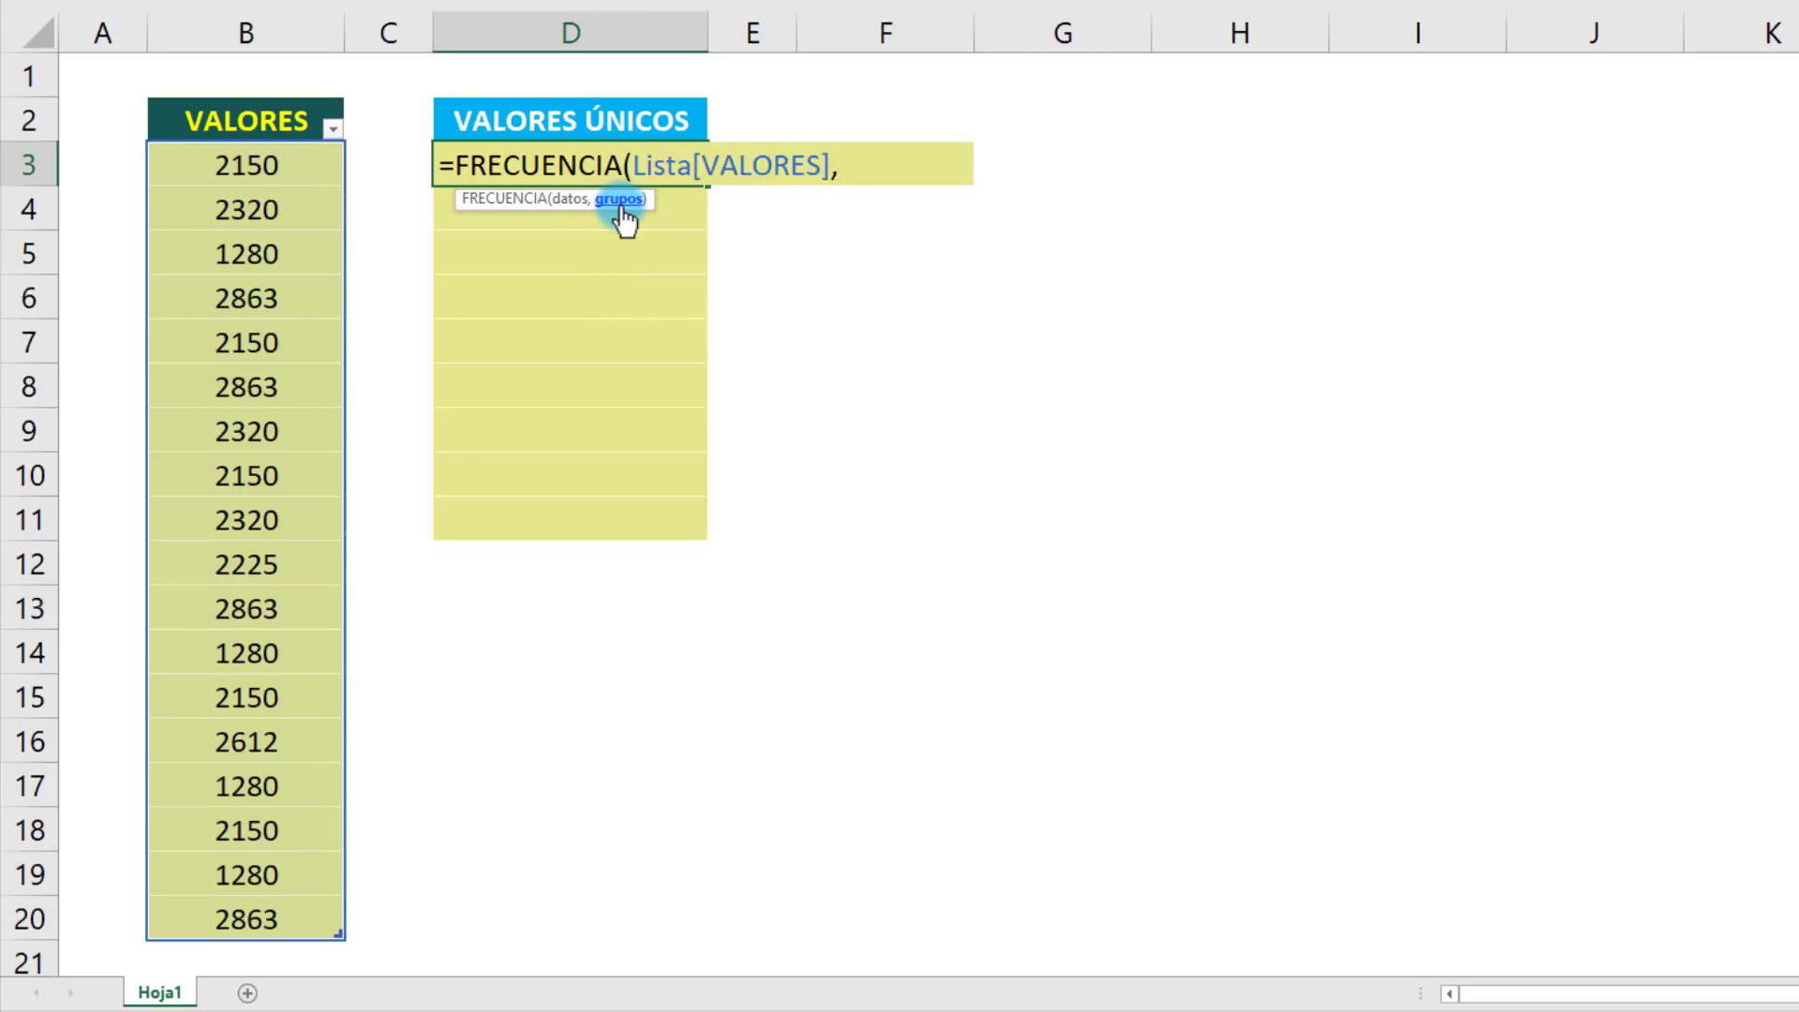
click(263, 105)
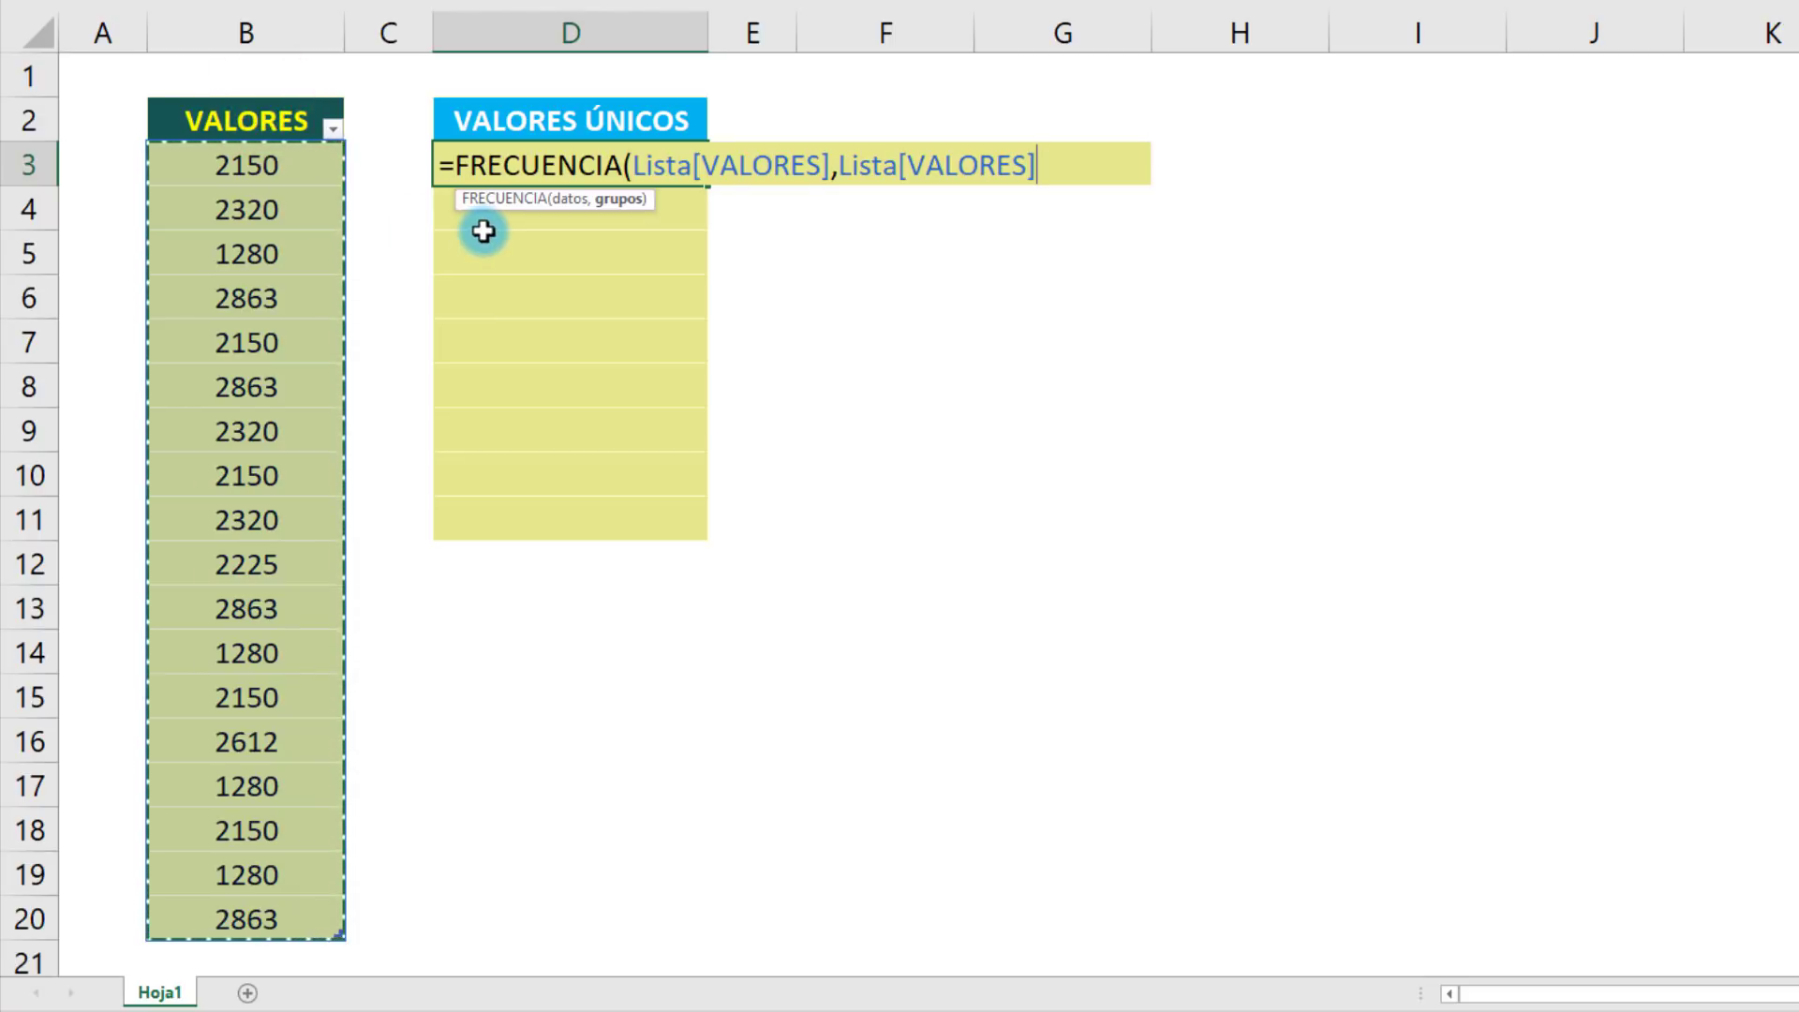
text())
key(F9)
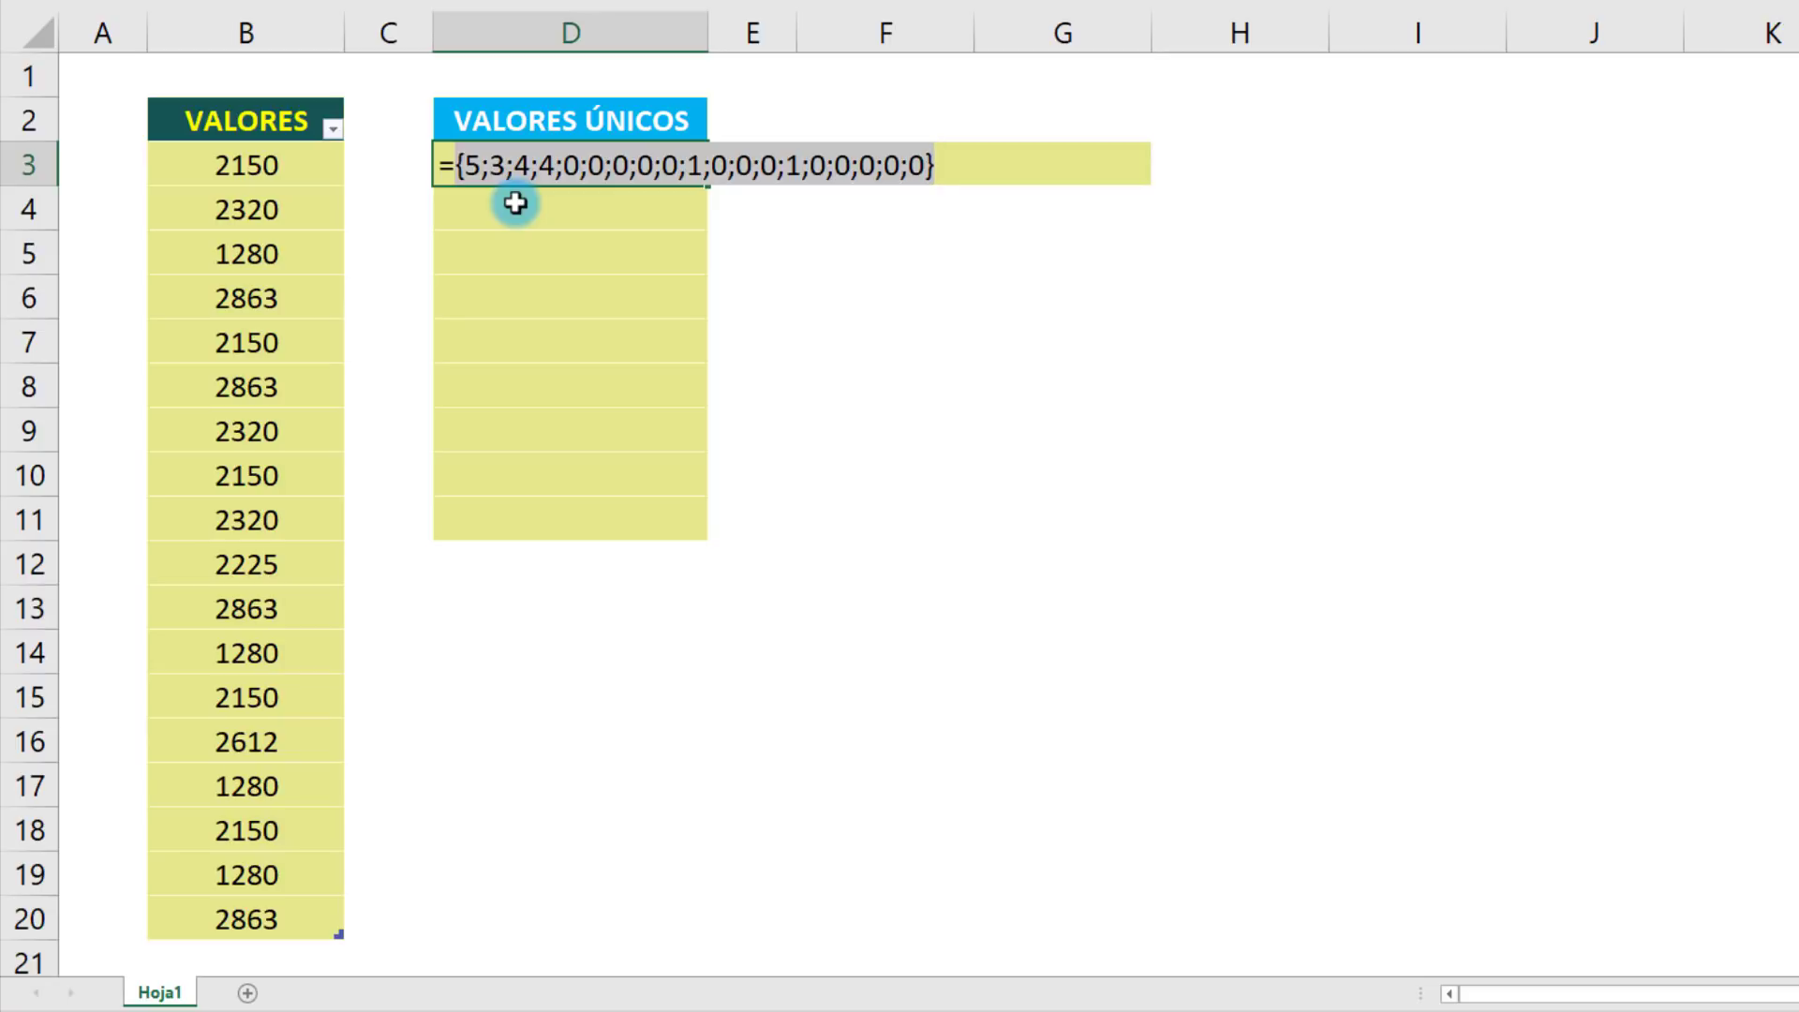
key(ctrl+z)
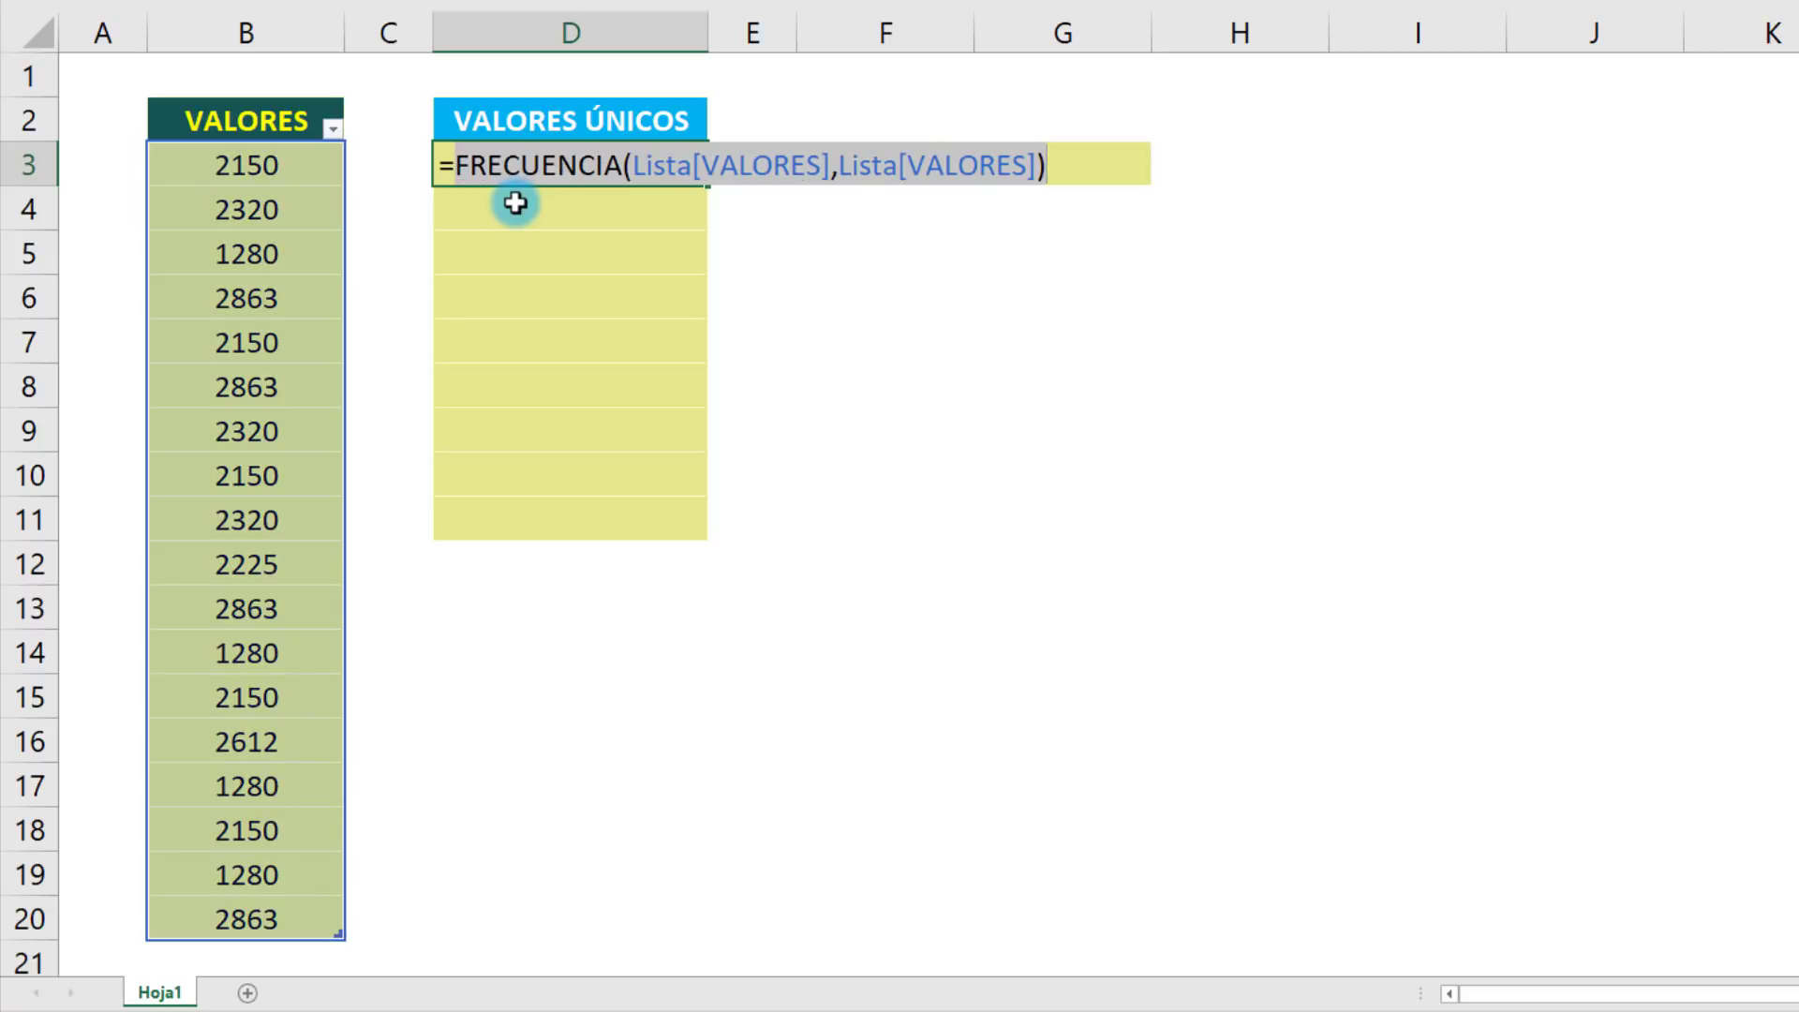
Wrap the FRECUENCIA expression in an SI function and make its logical test FRECUENCIA(Lista[VALORES],Lista[VALORES])>0.
click(456, 167)
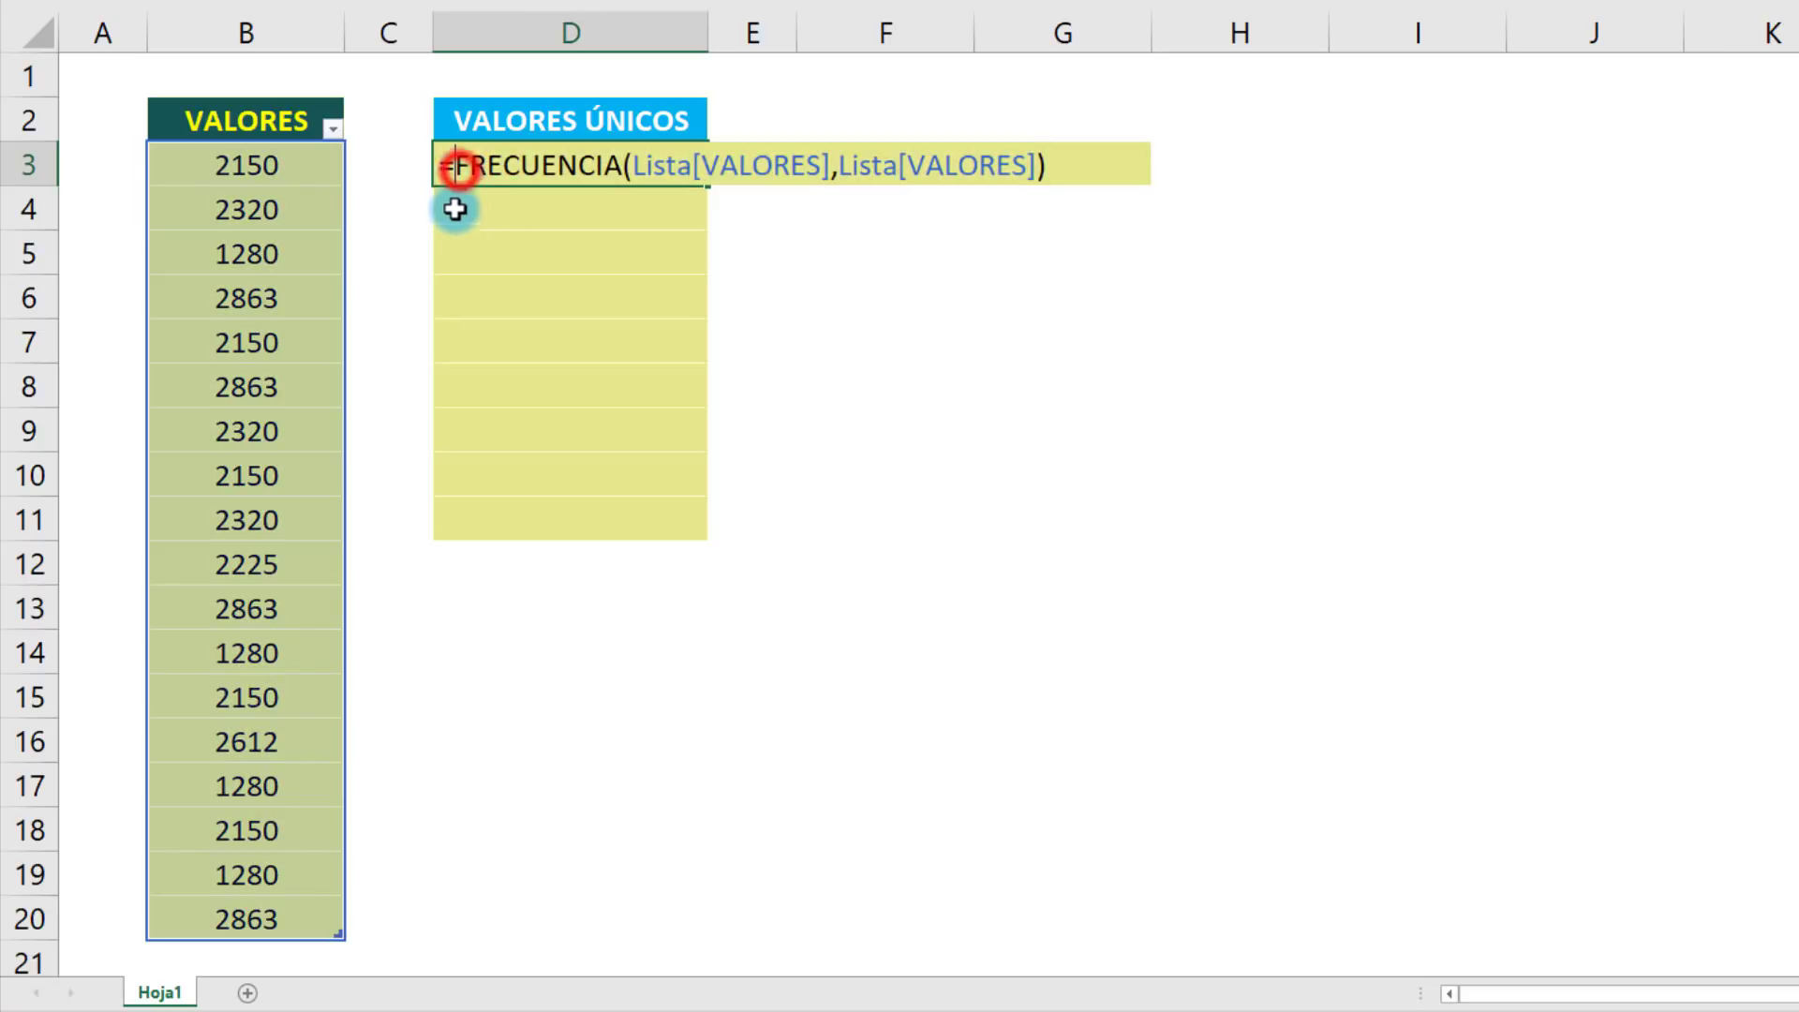
text(SI()
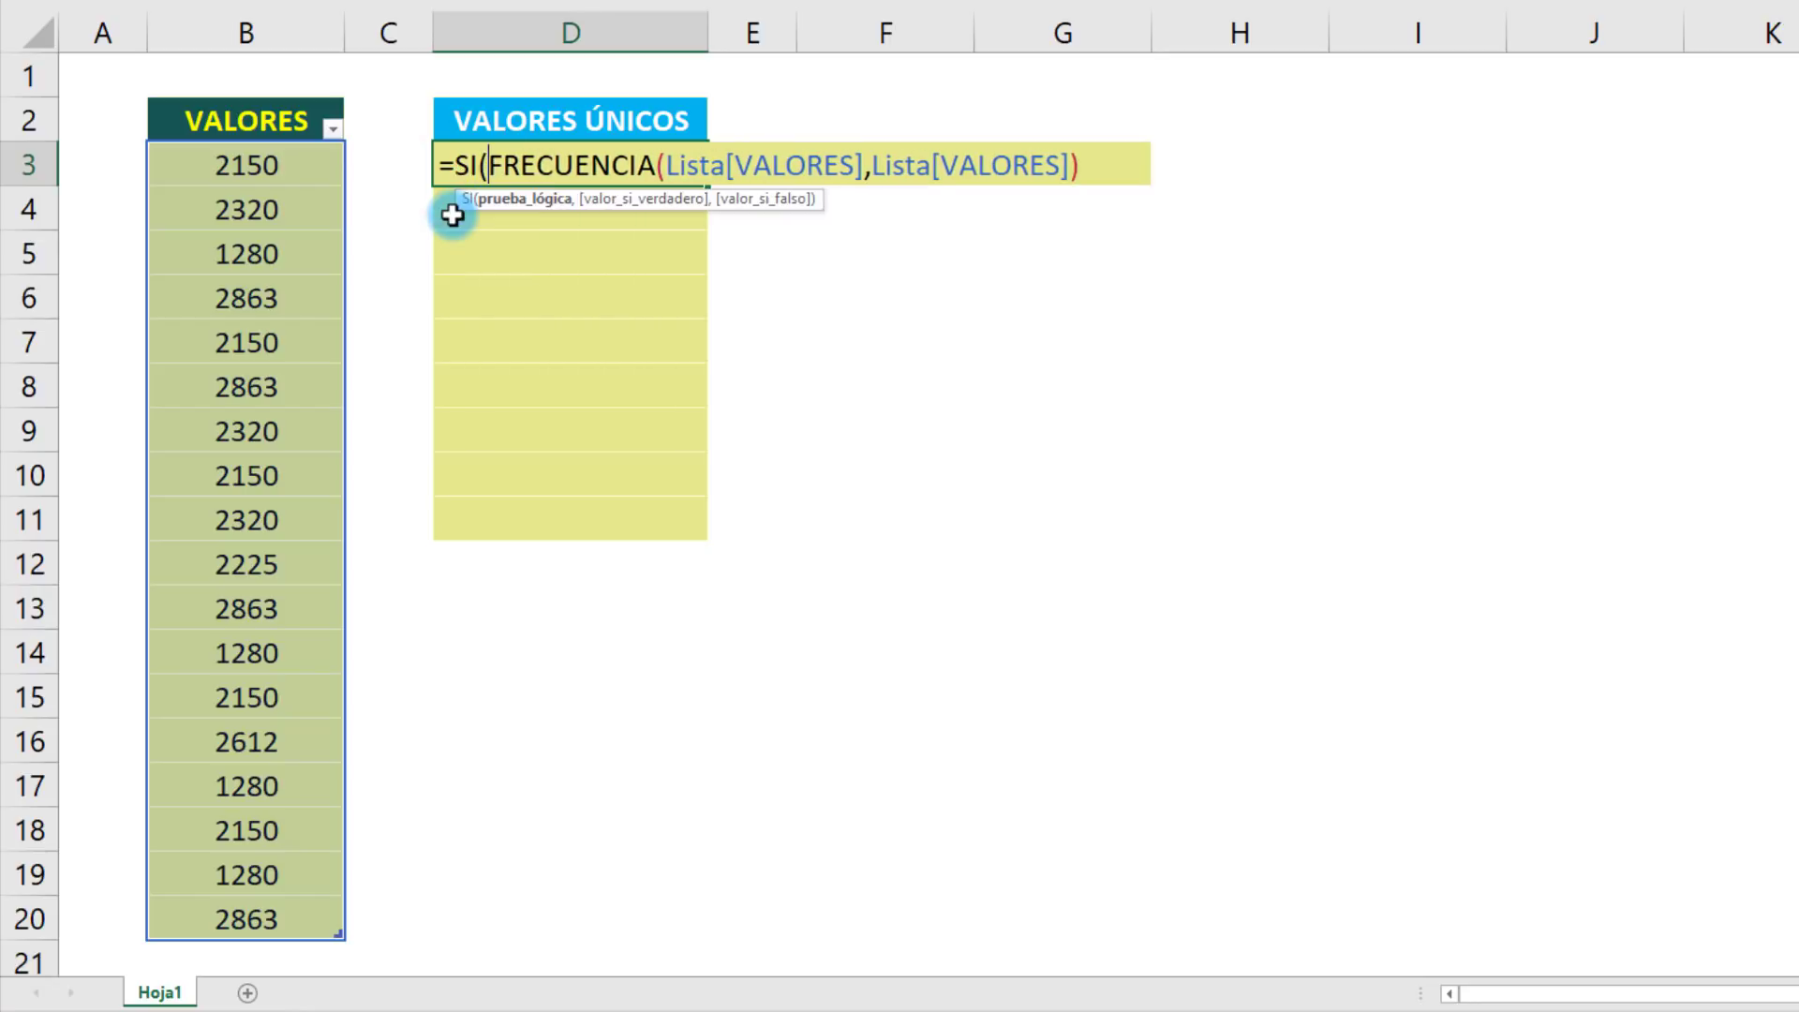
click(544, 201)
click(1077, 167)
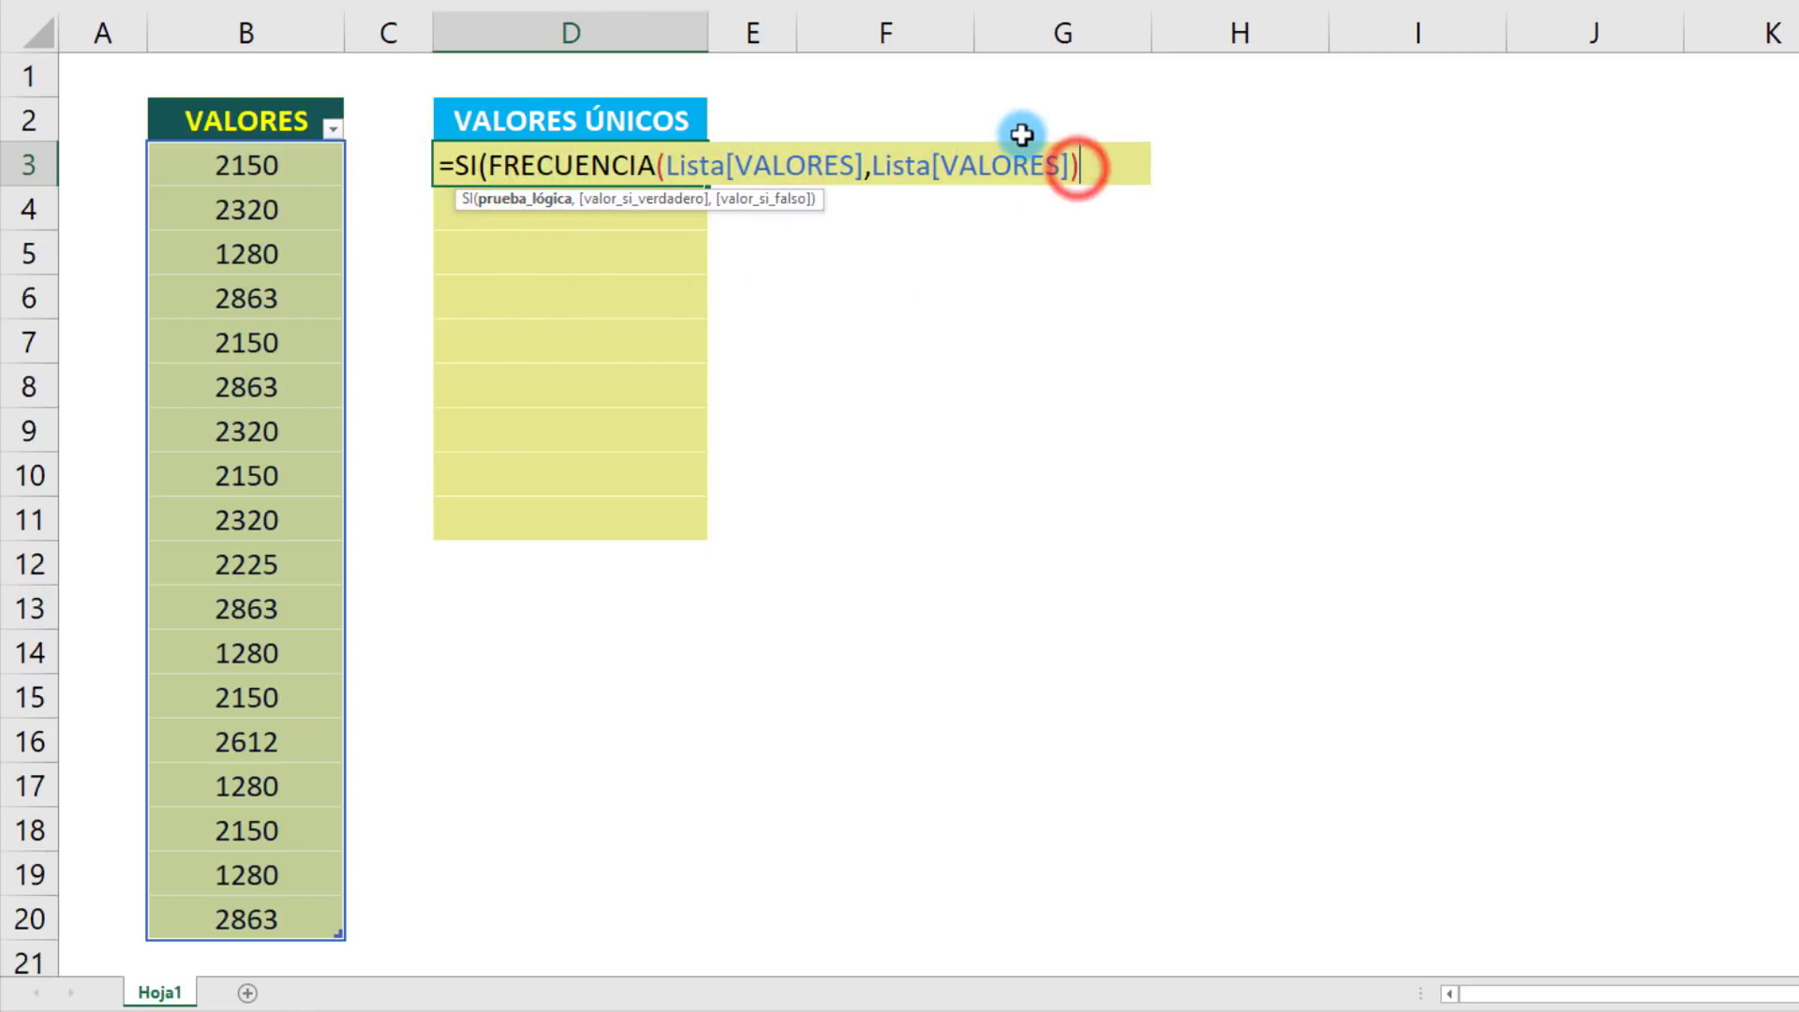
text(>0)
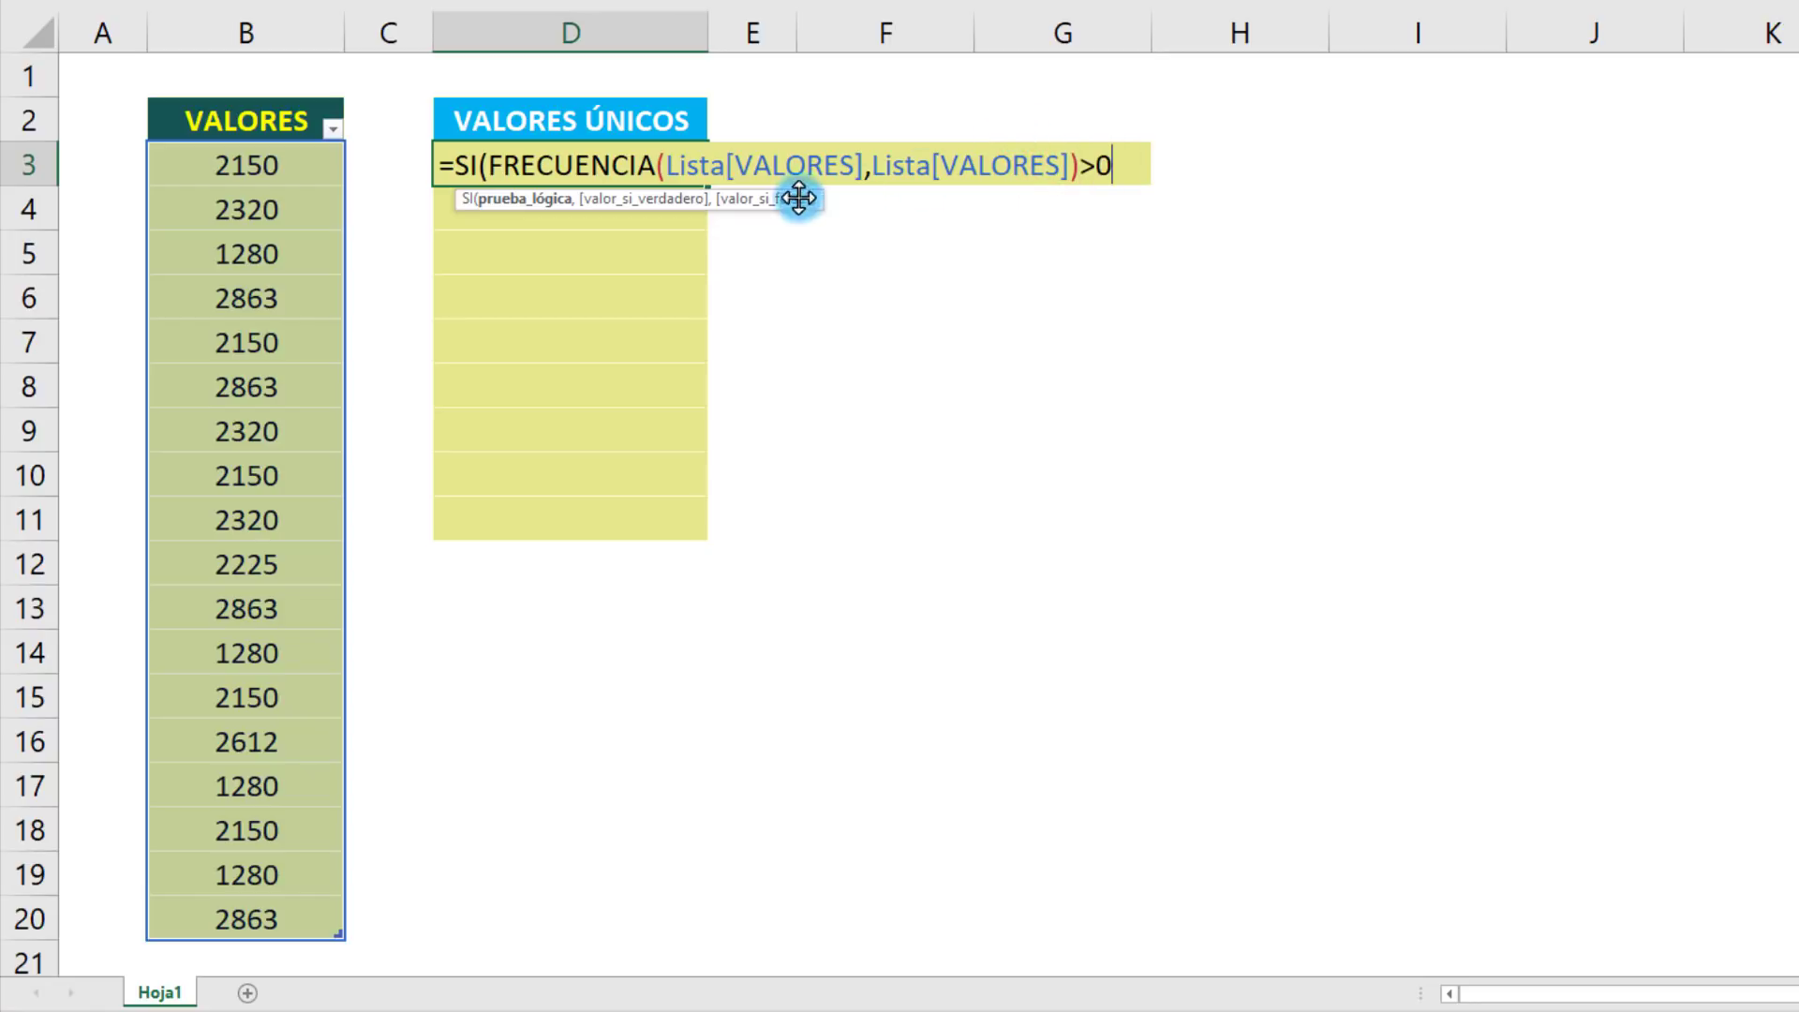
Evaluate the SI logical test in place to inspect its array, then restore the original expression.
click(546, 200)
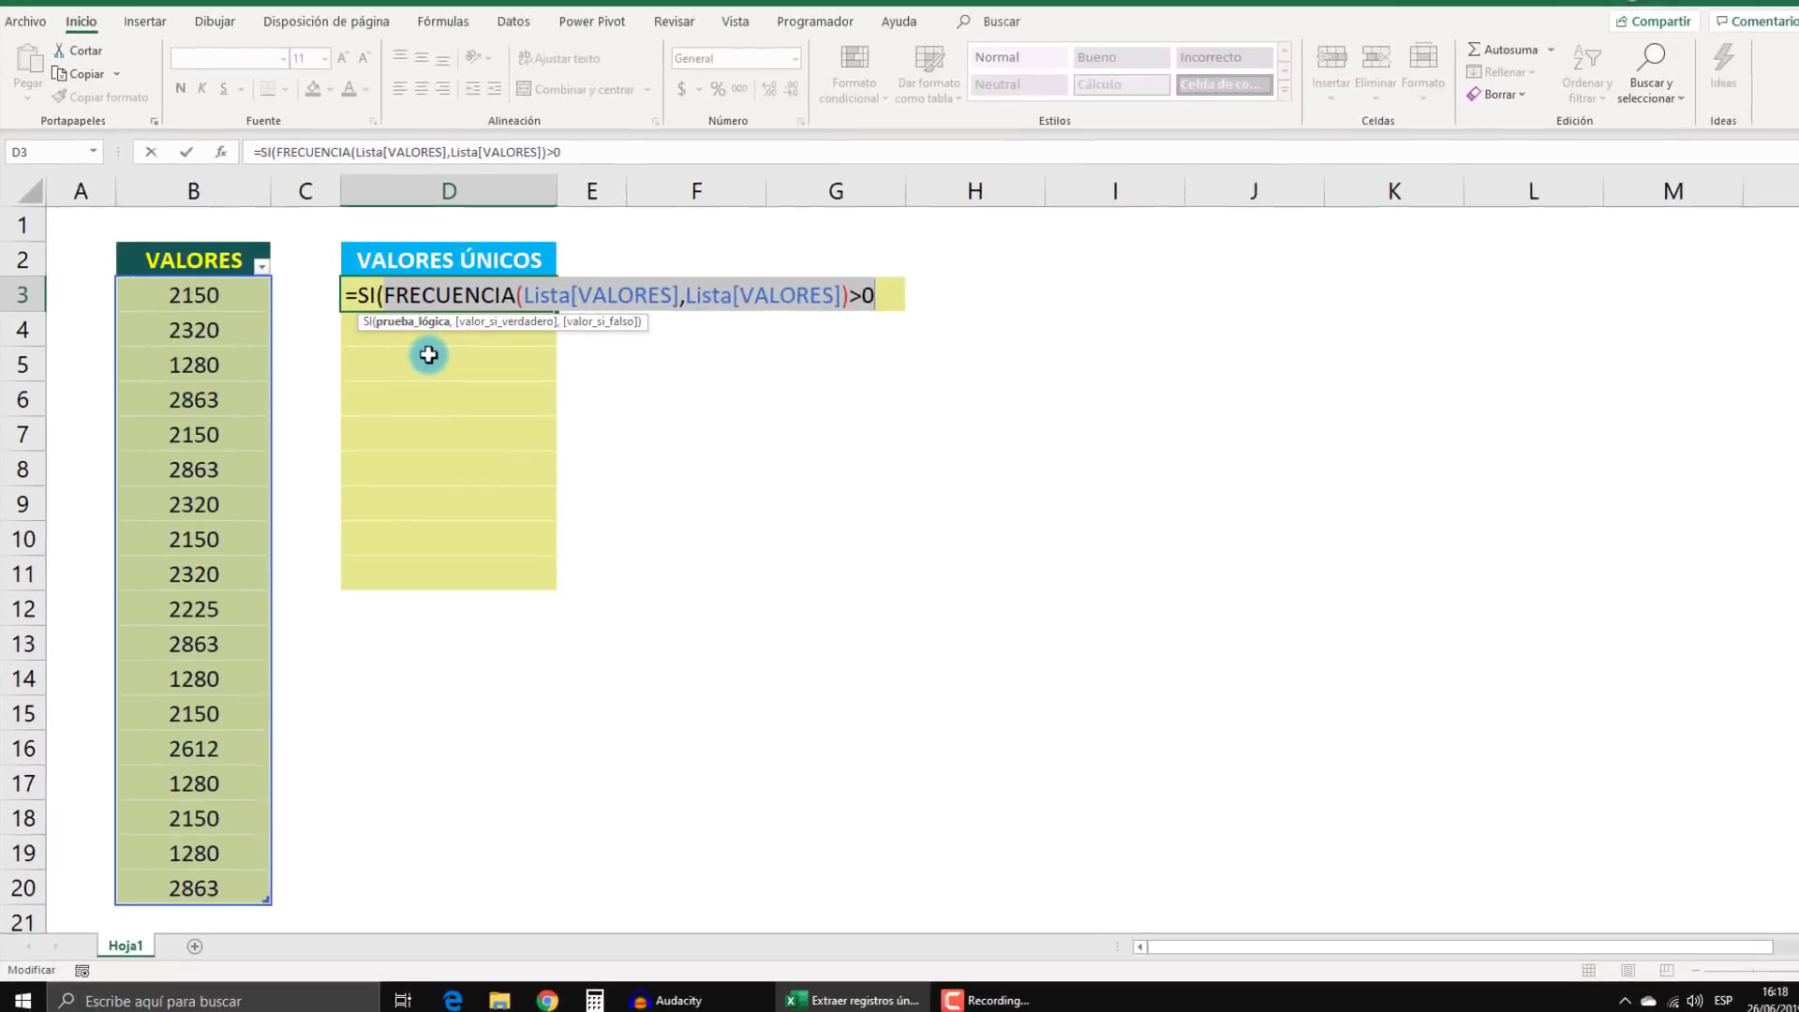
key(F9)
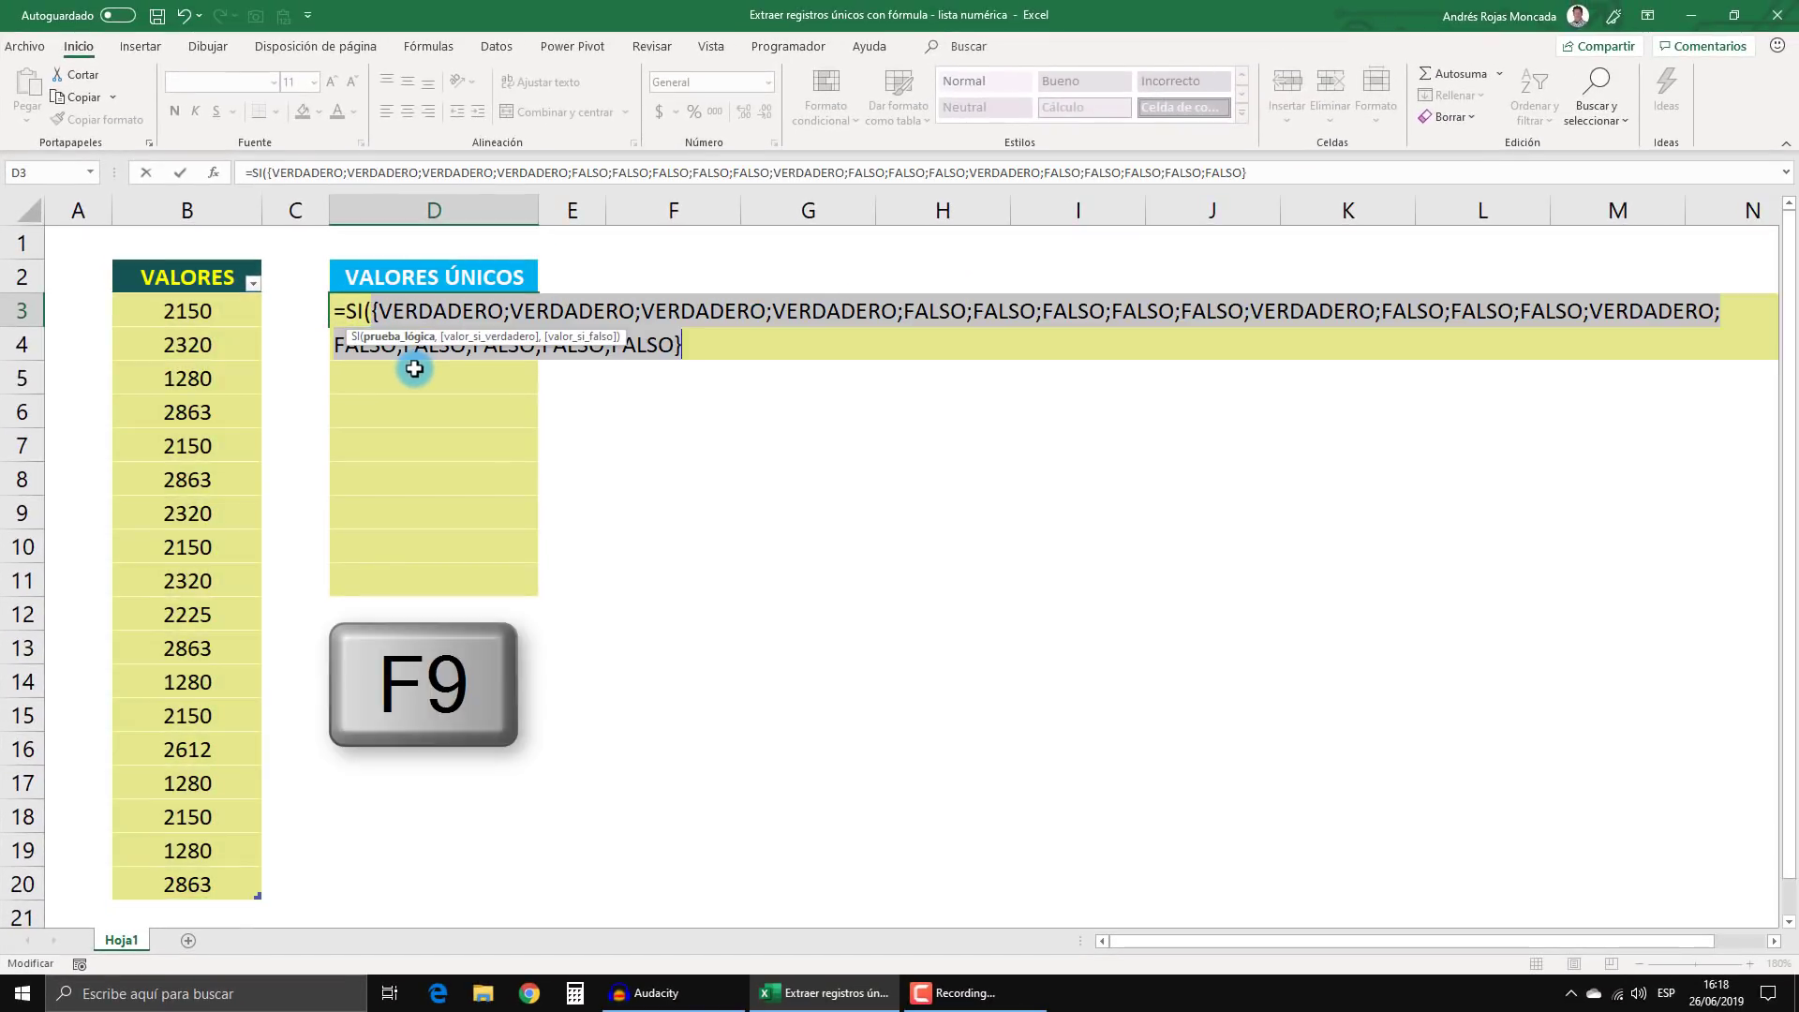
drag(531, 339, 728, 278)
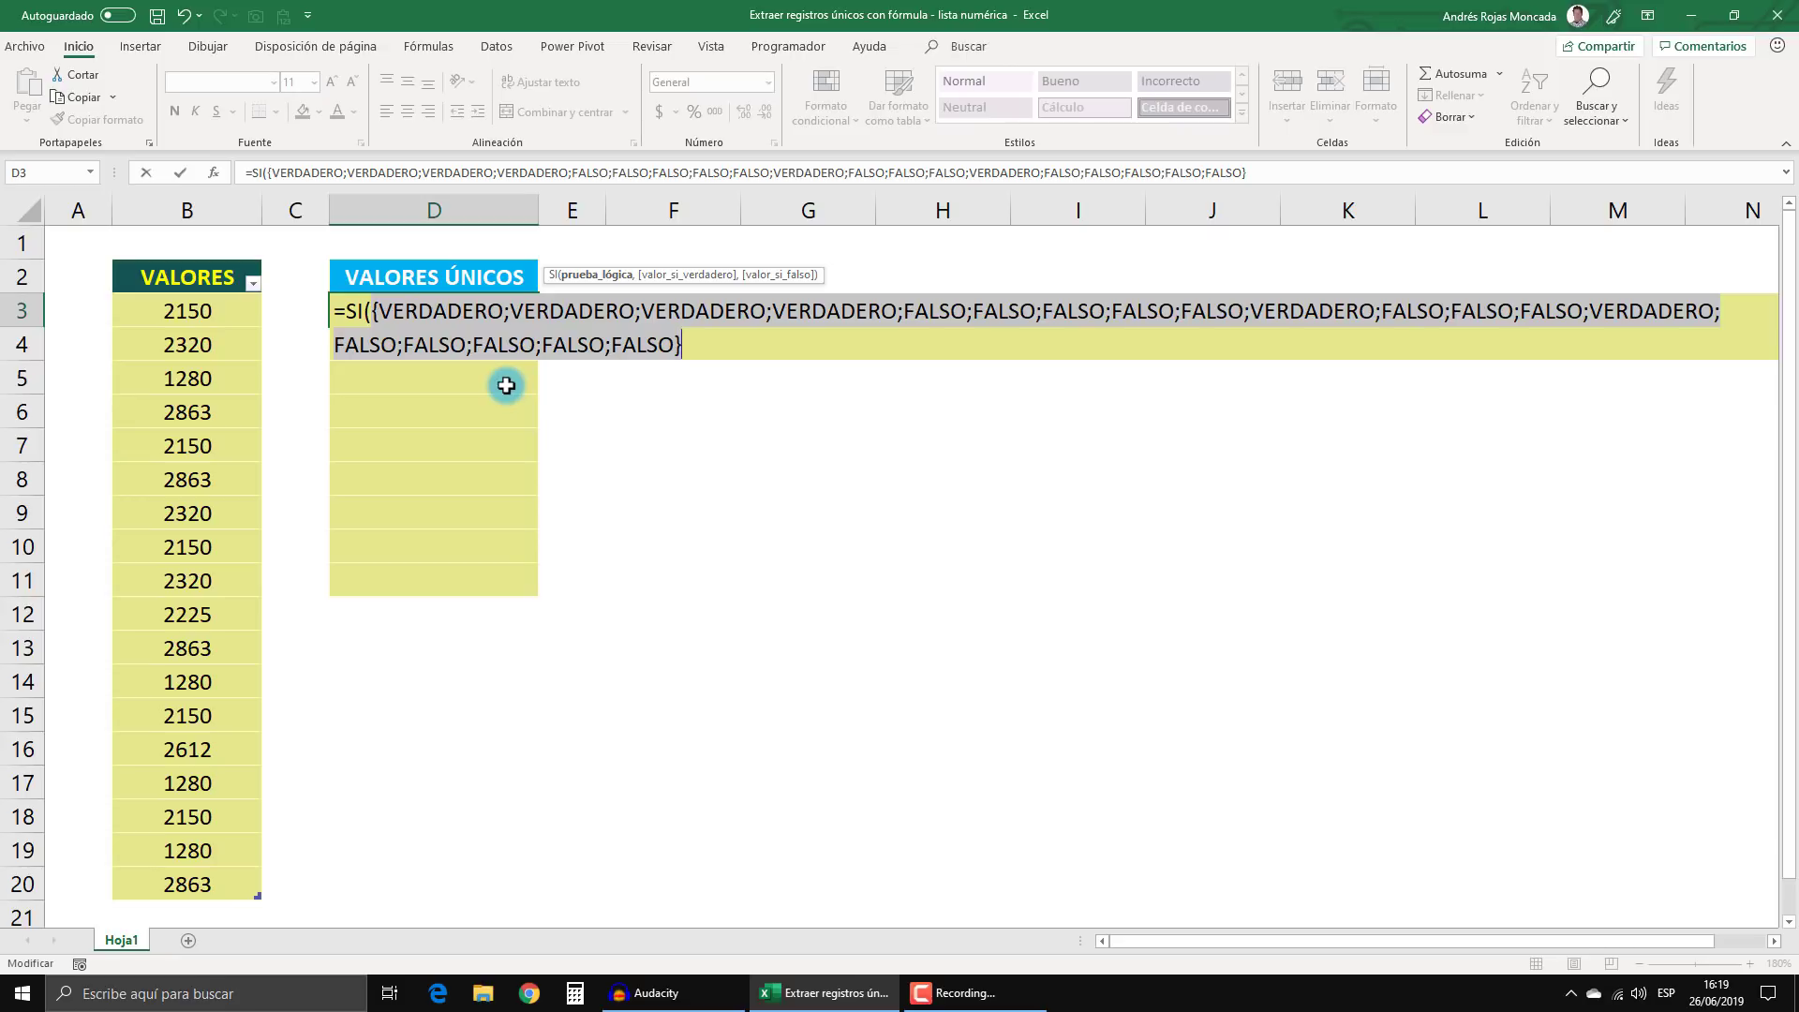
key(ctrl+z)
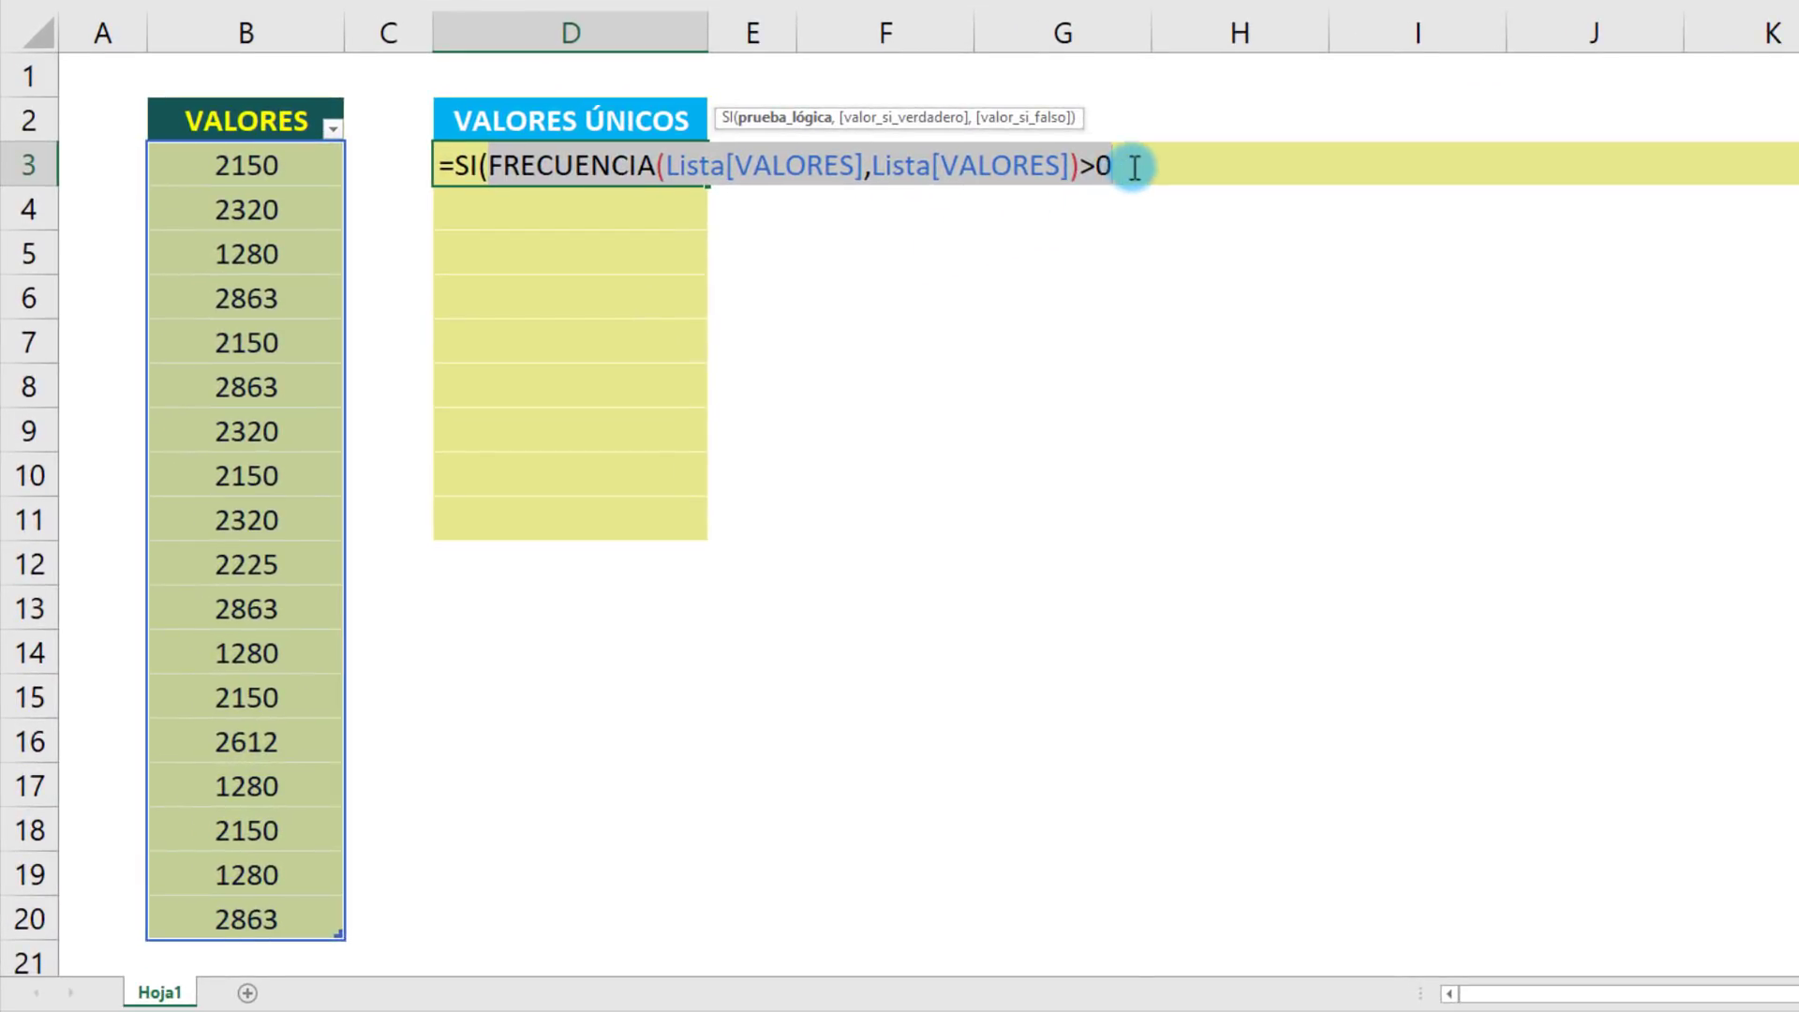
Add FILA(Lista[VALORES])-FILA($B$3)+1 as the value-if-true argument of the SI function.
click(1135, 166)
text(,f)
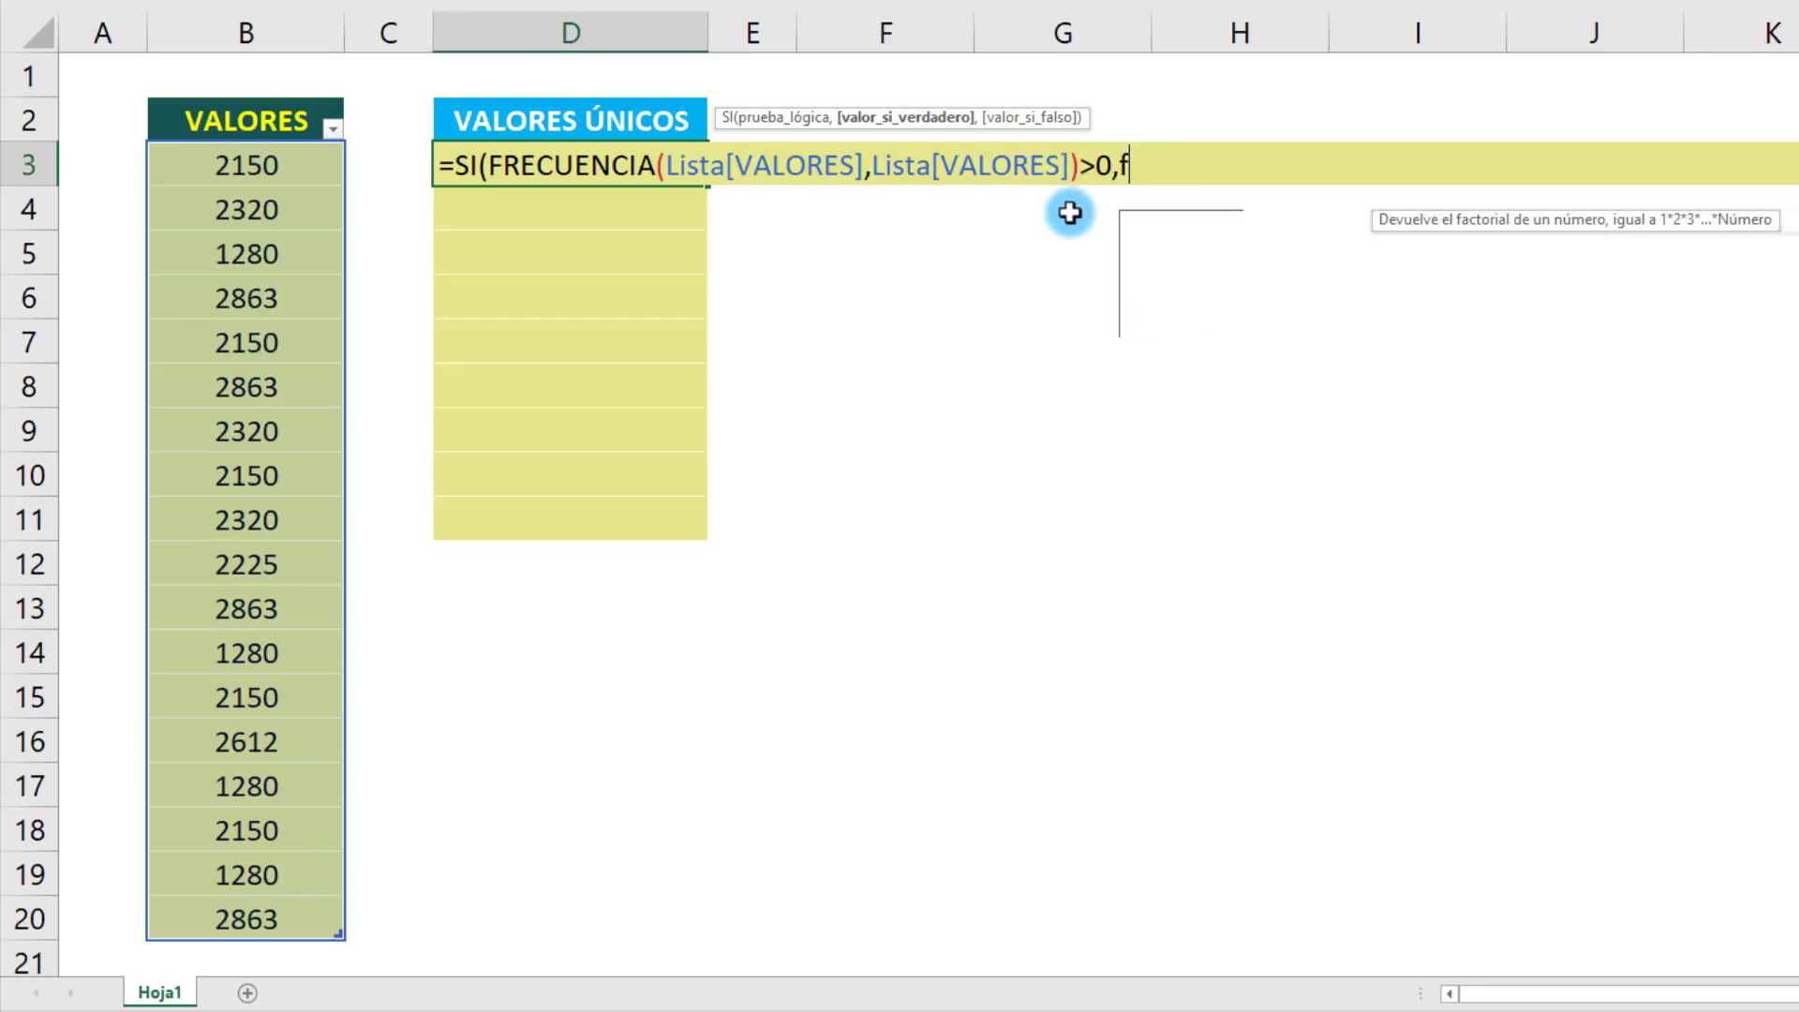
text(il)
key(Tab)
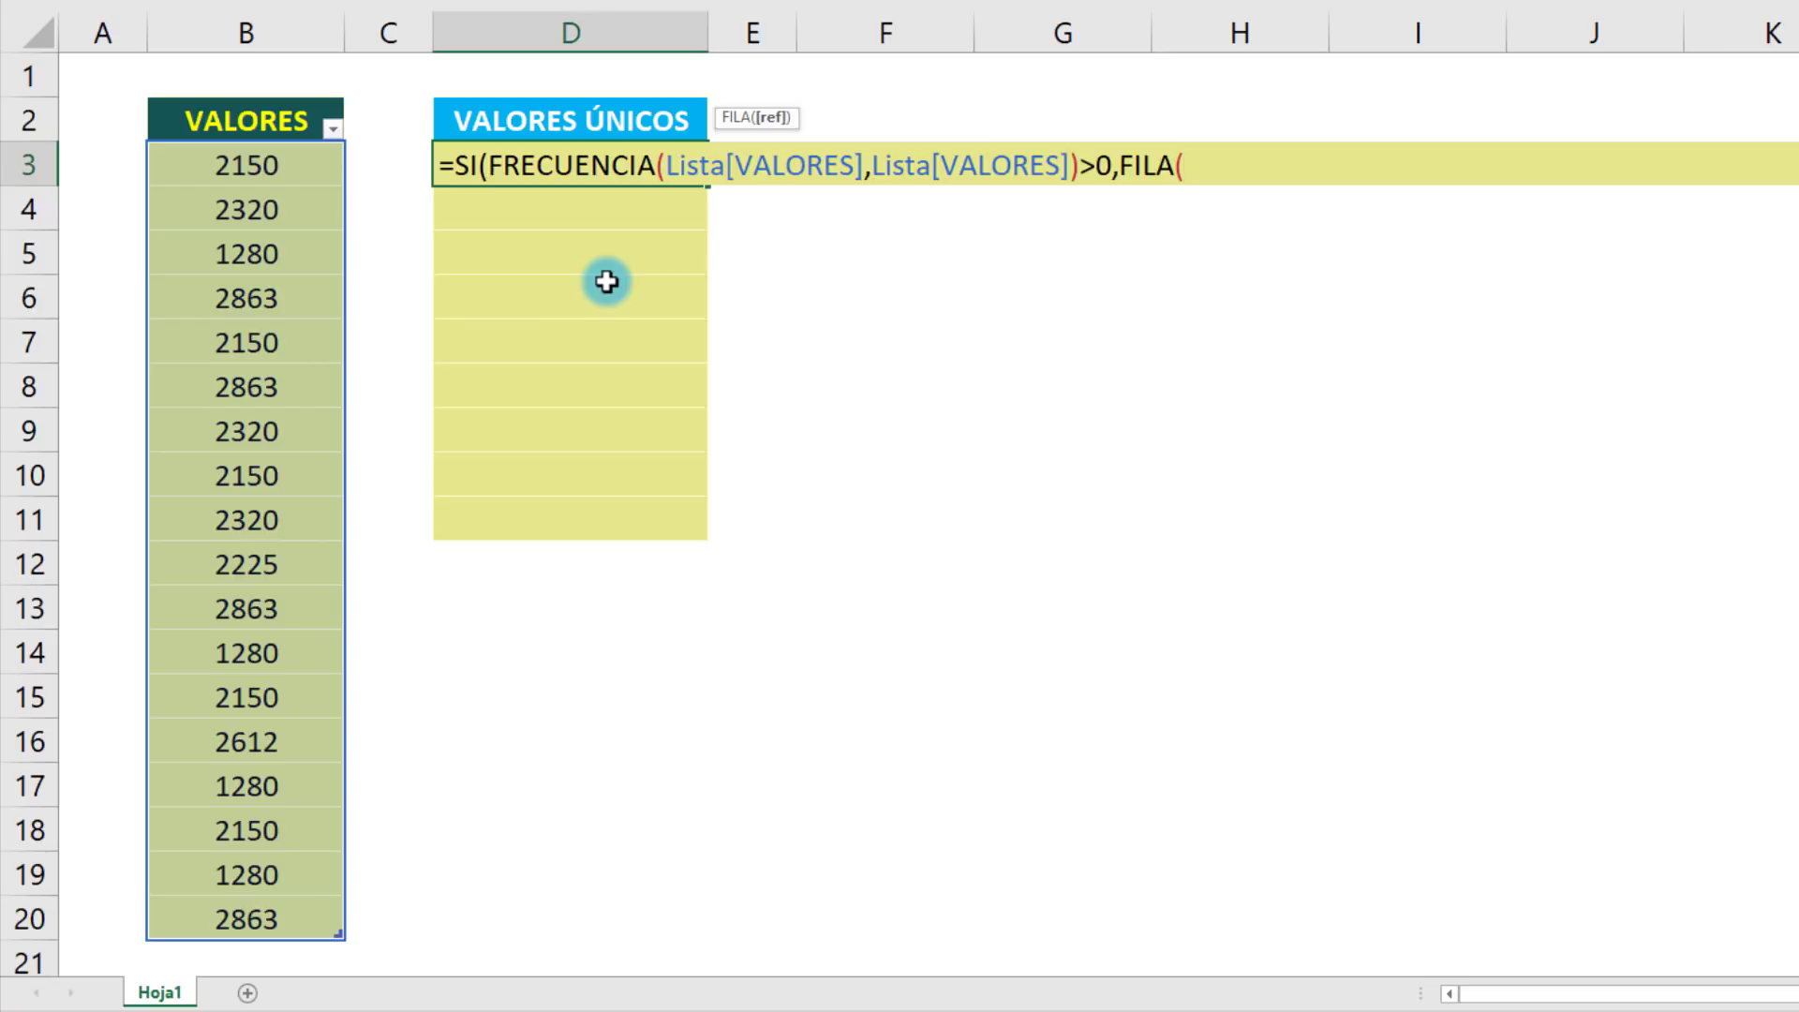
click(269, 100)
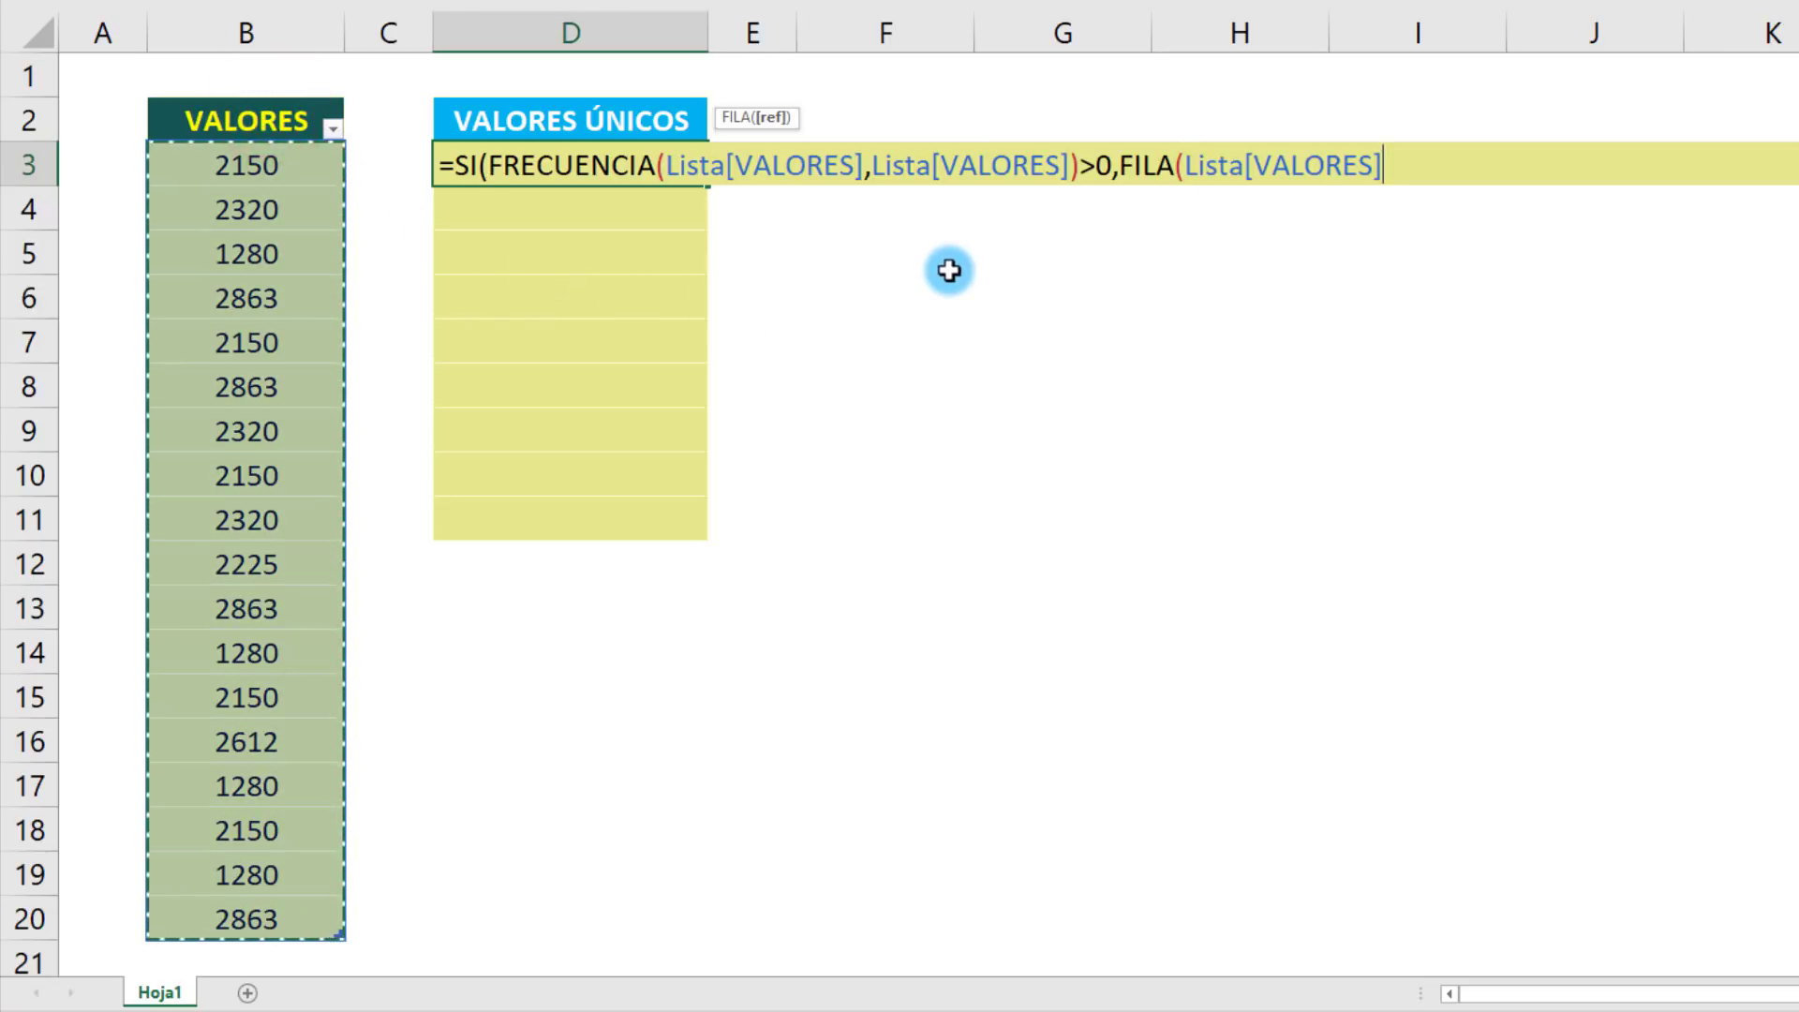
text())
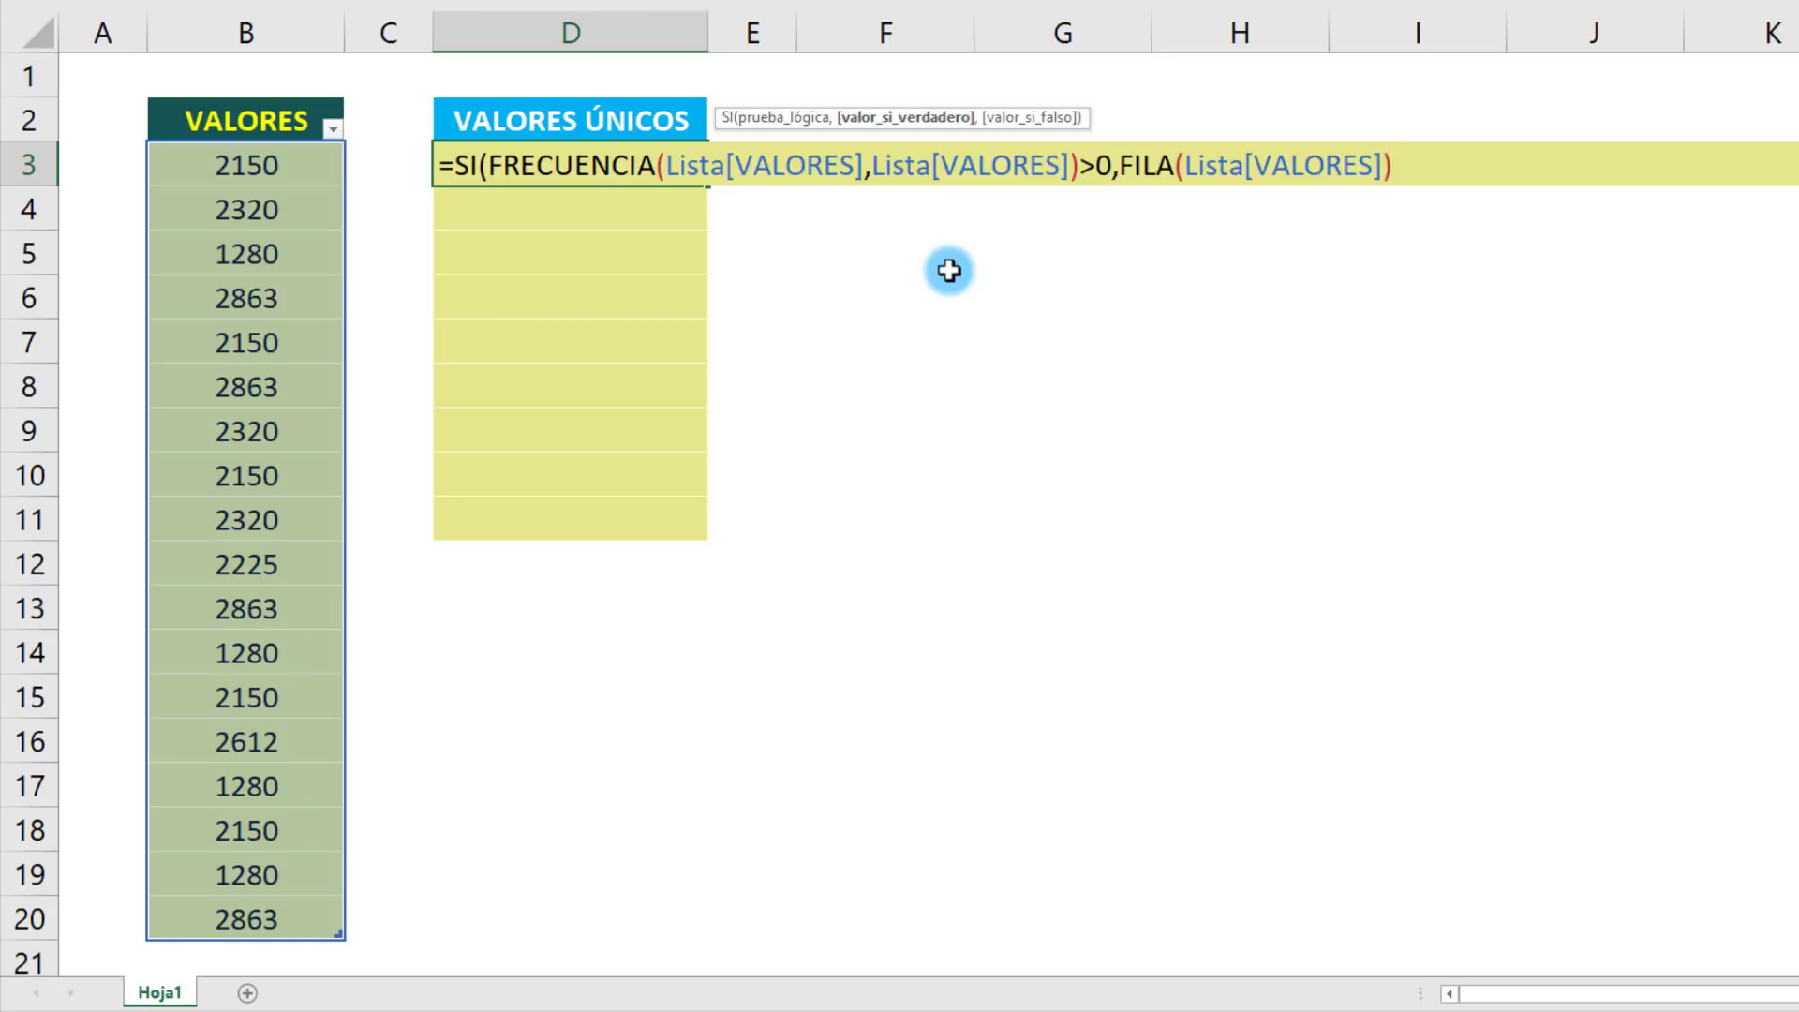
text(-FILA()
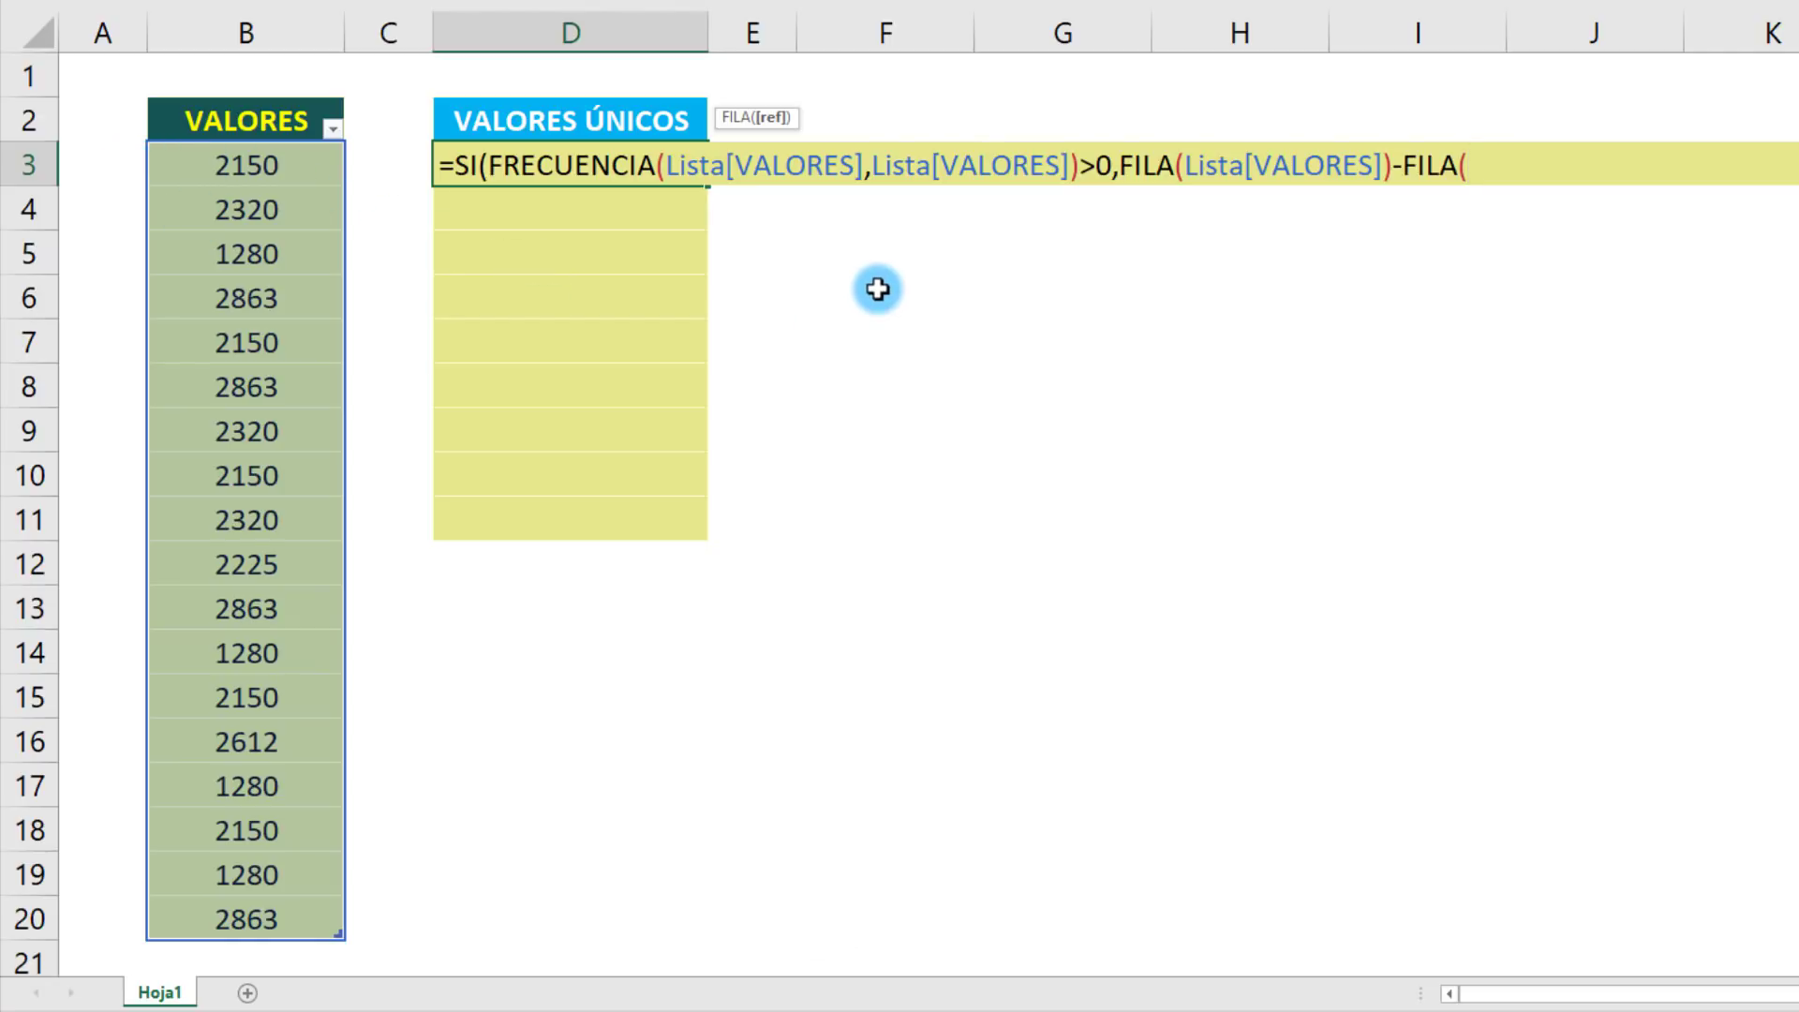
text(B3)
key(F4)
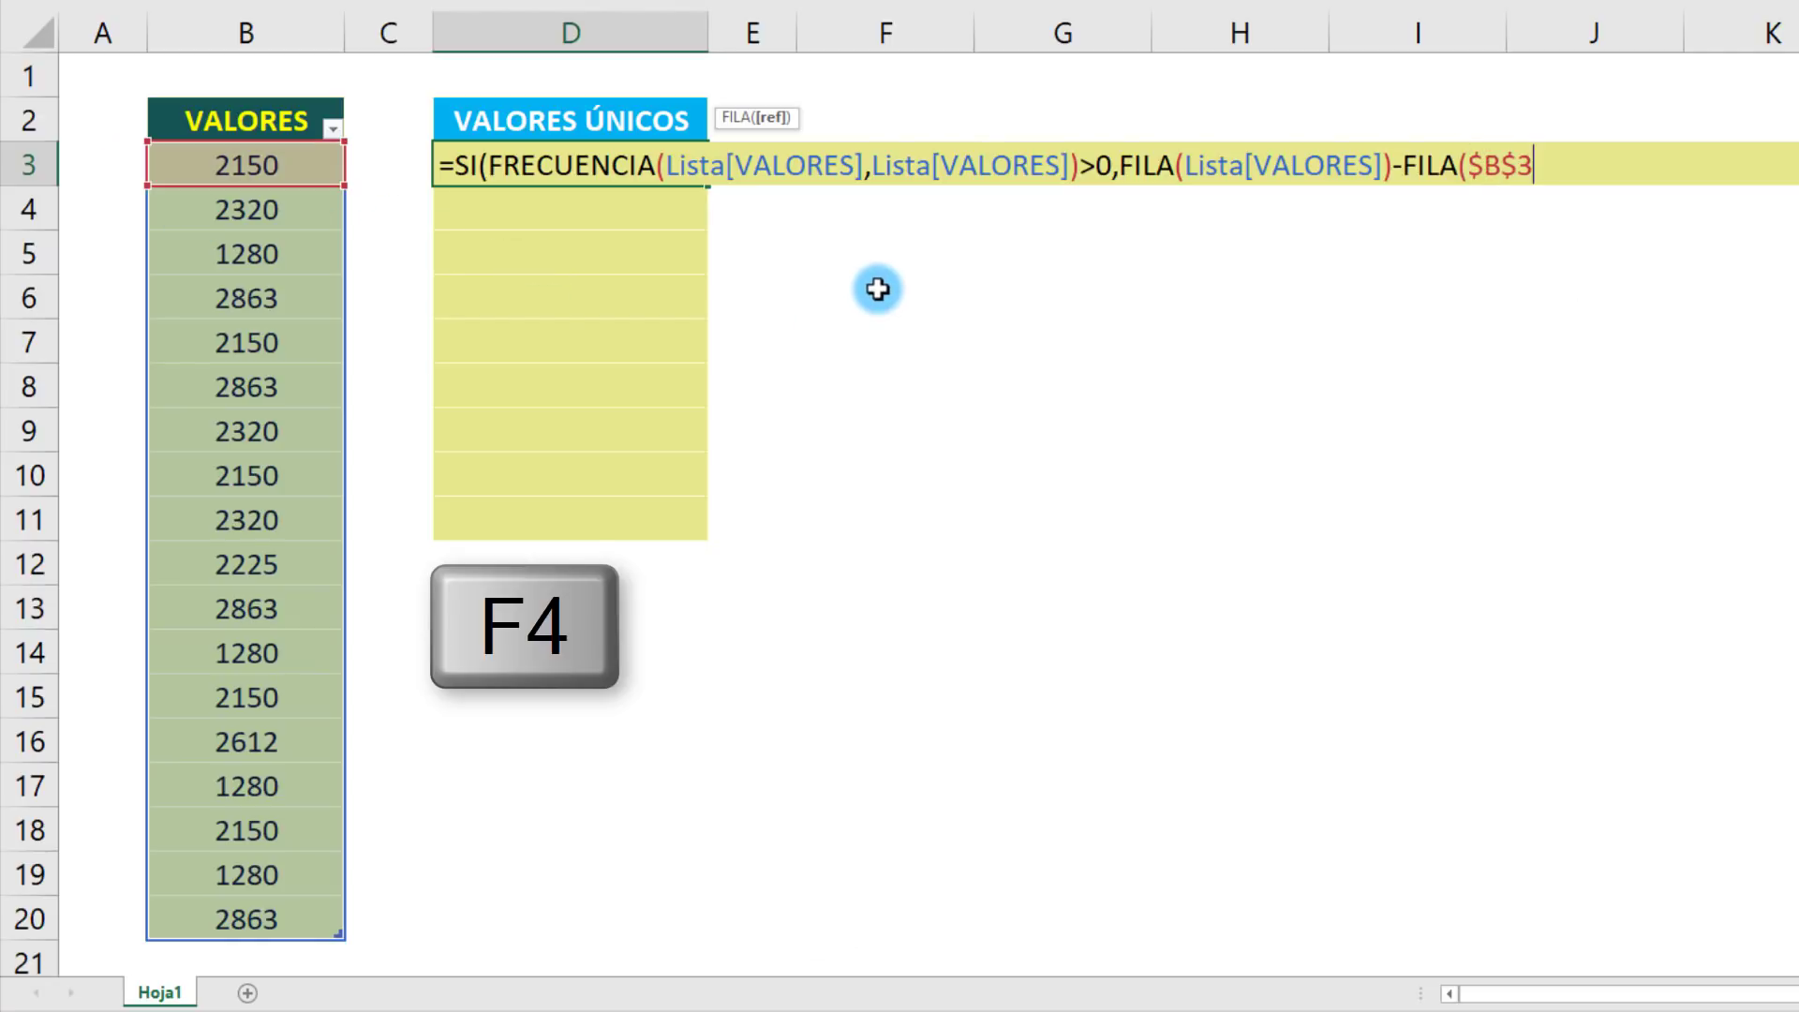
text()+1)
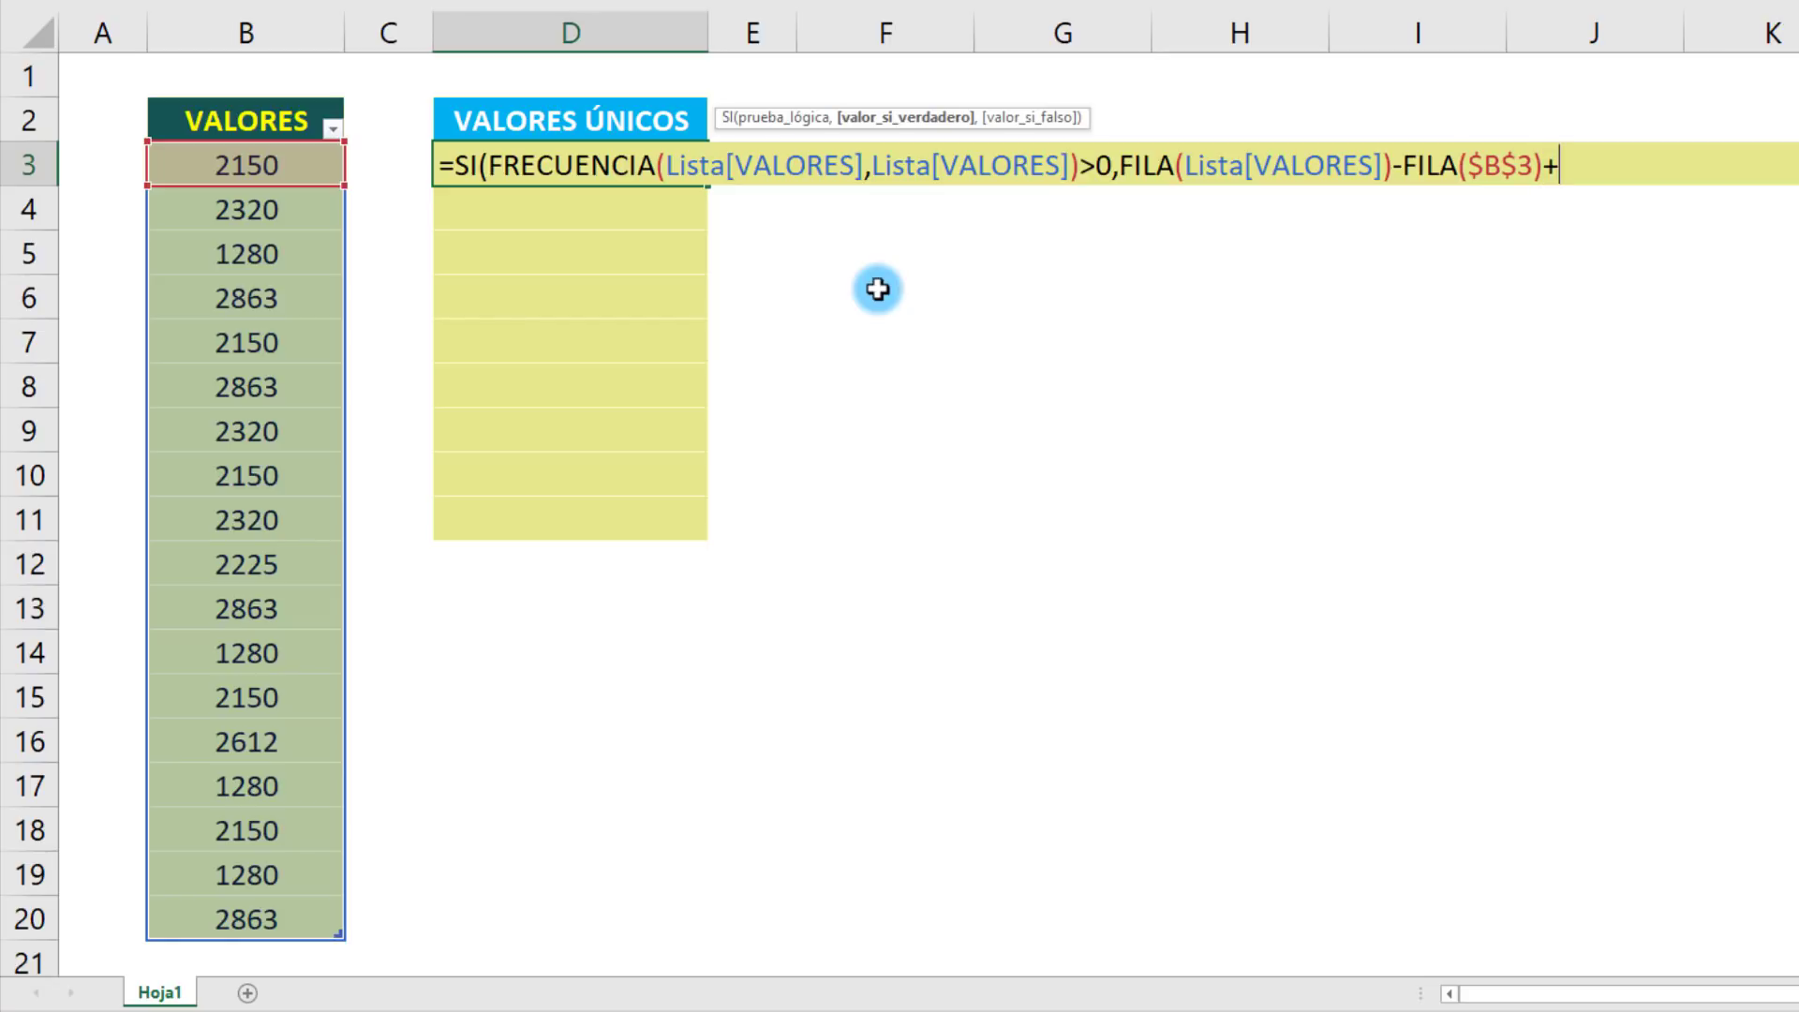
Evaluate the value-if-true argument in place to inspect its row positions, then restore the expression.
click(876, 117)
key(F9)
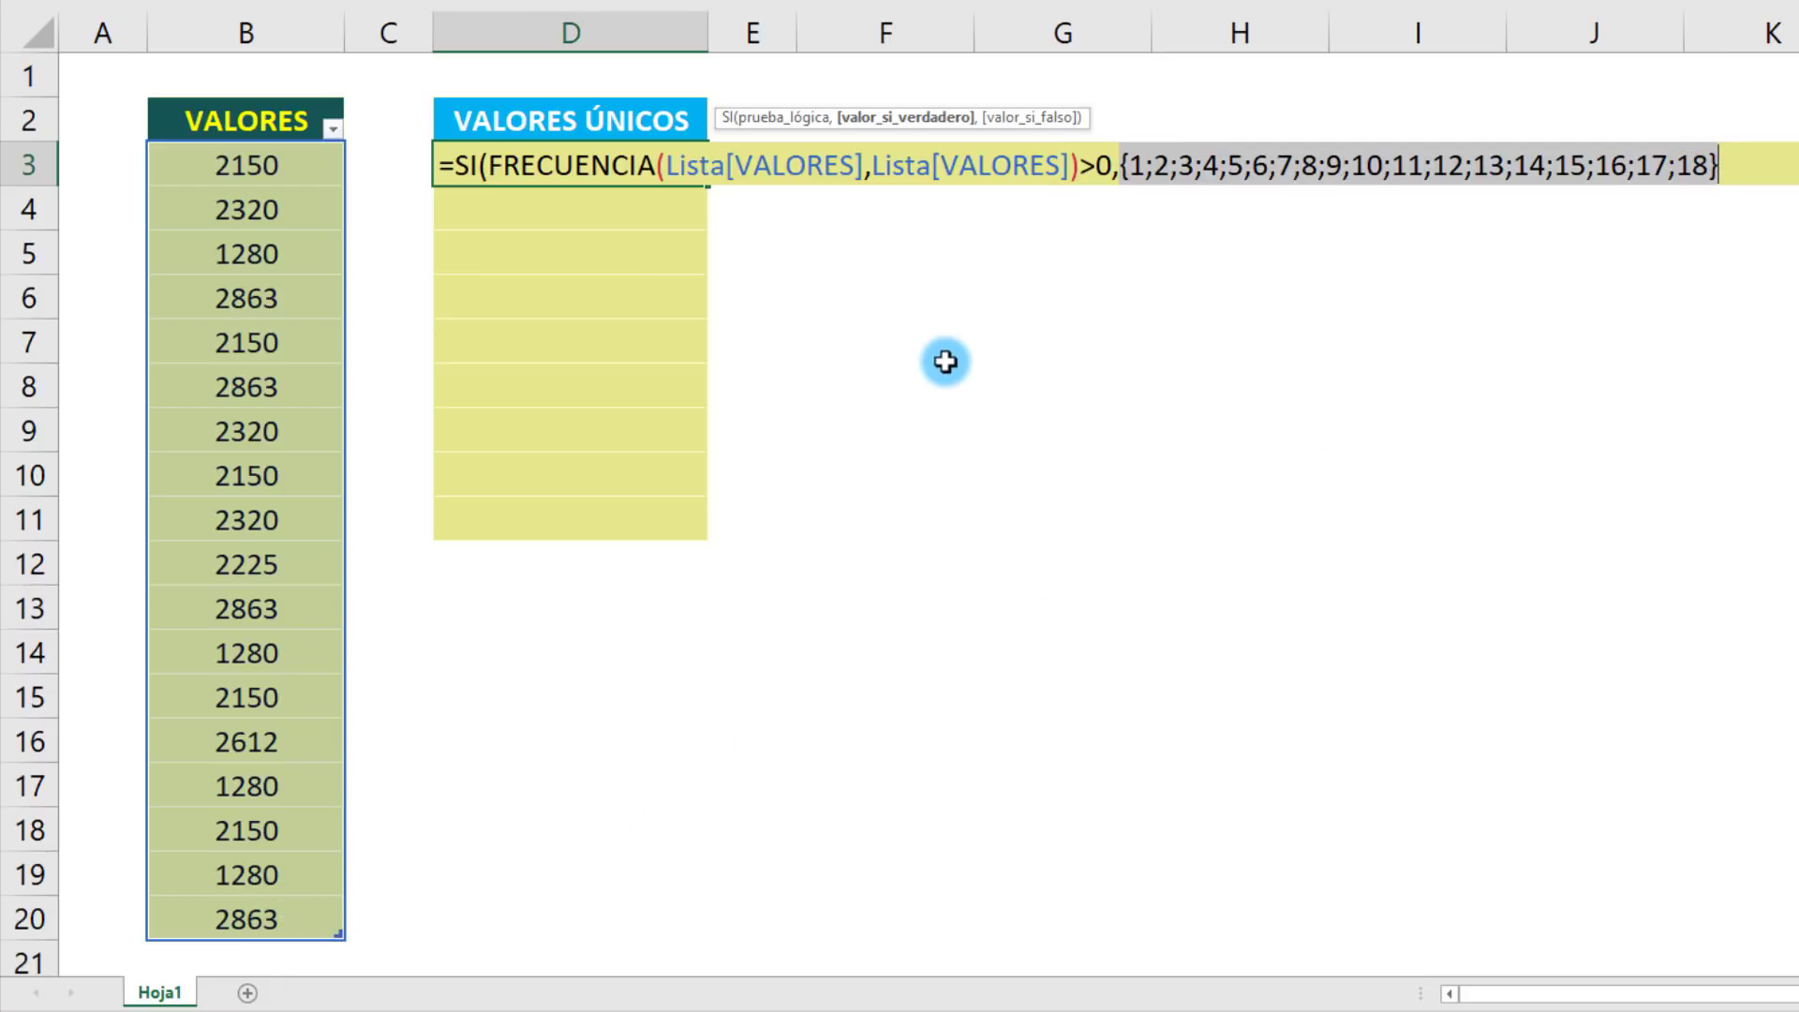
key(ctrl+z)
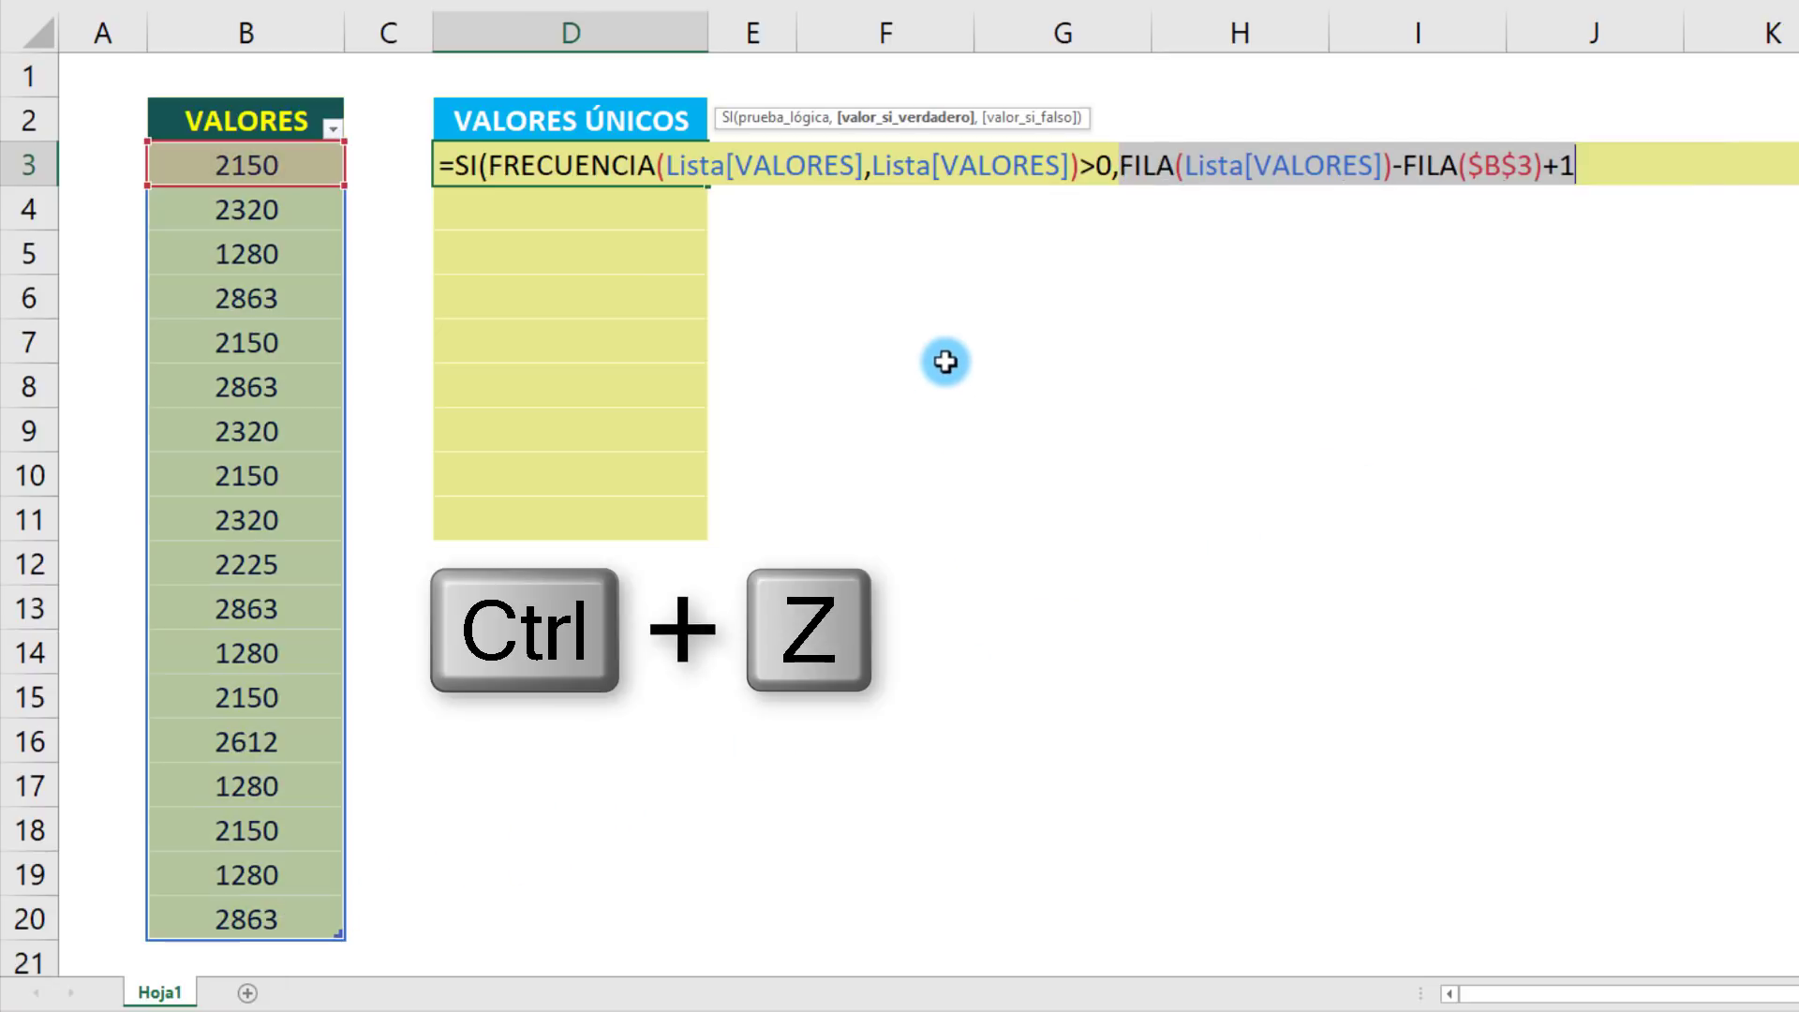
Add NOD() as the SI function's value-if-false argument, close the function and preview its evaluated array before restoring it.
click(1592, 163)
text(,nod)
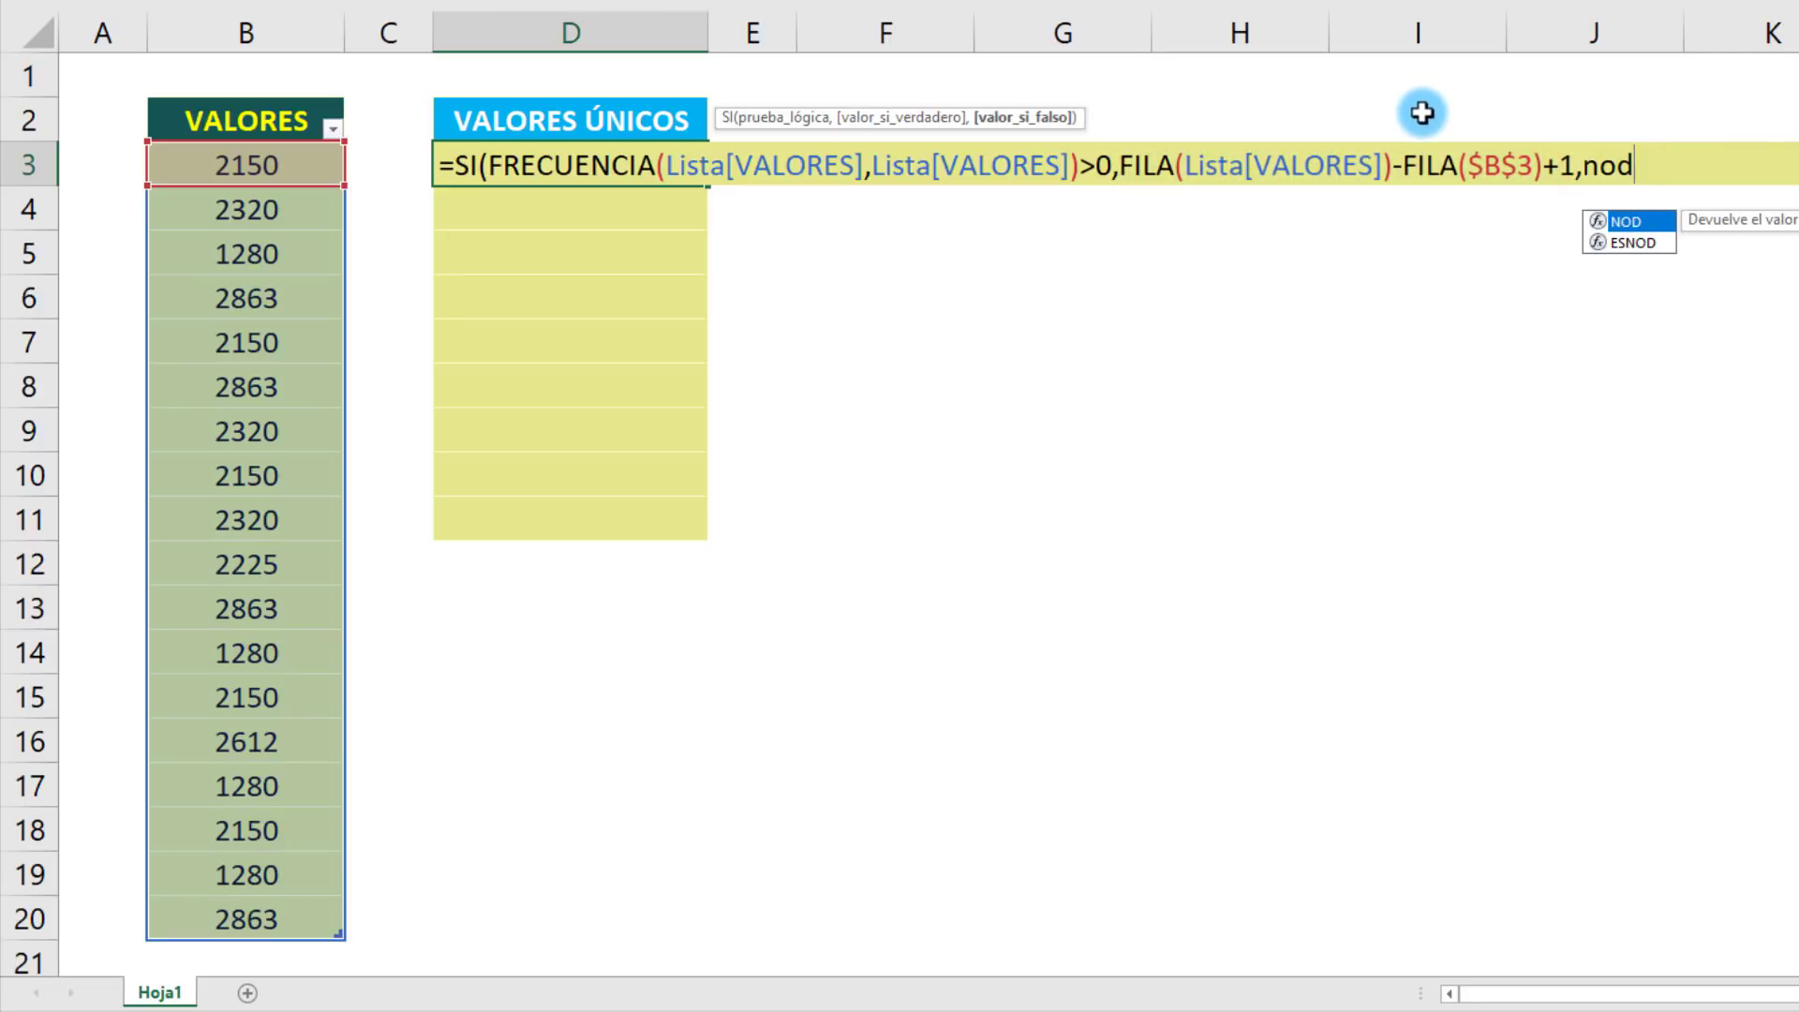
key(Tab)
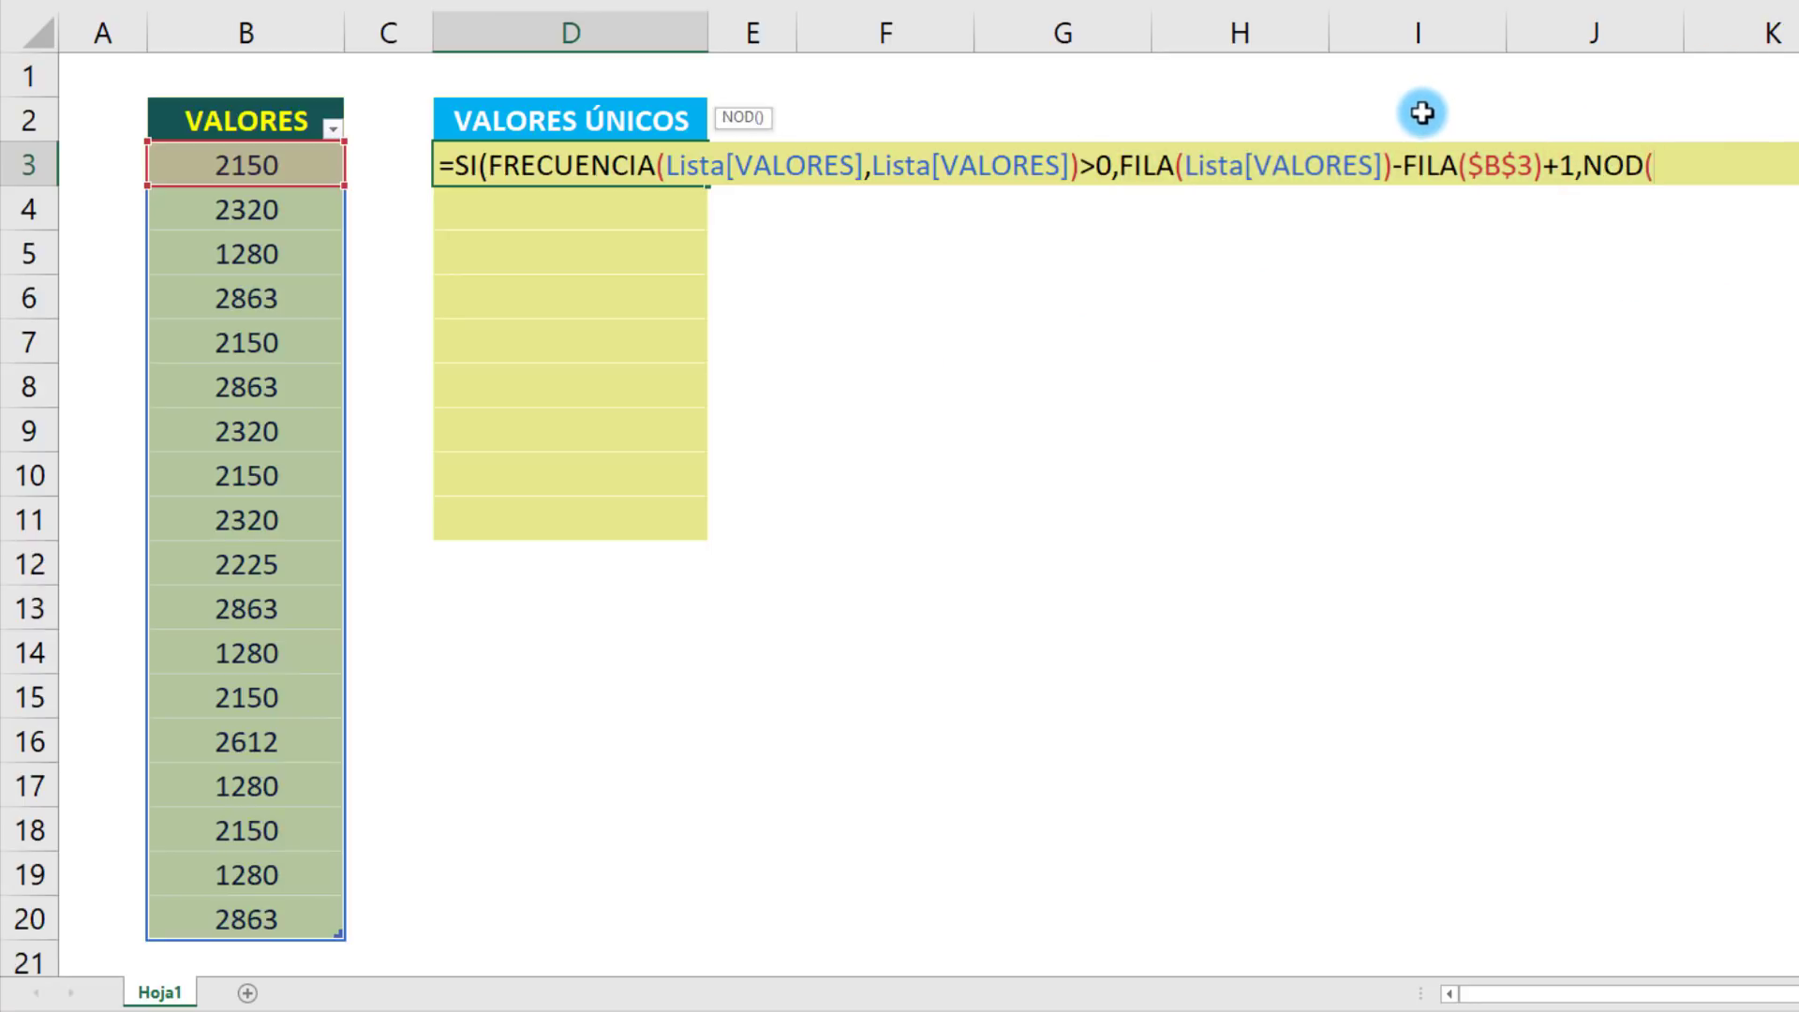
text()))
key(F9)
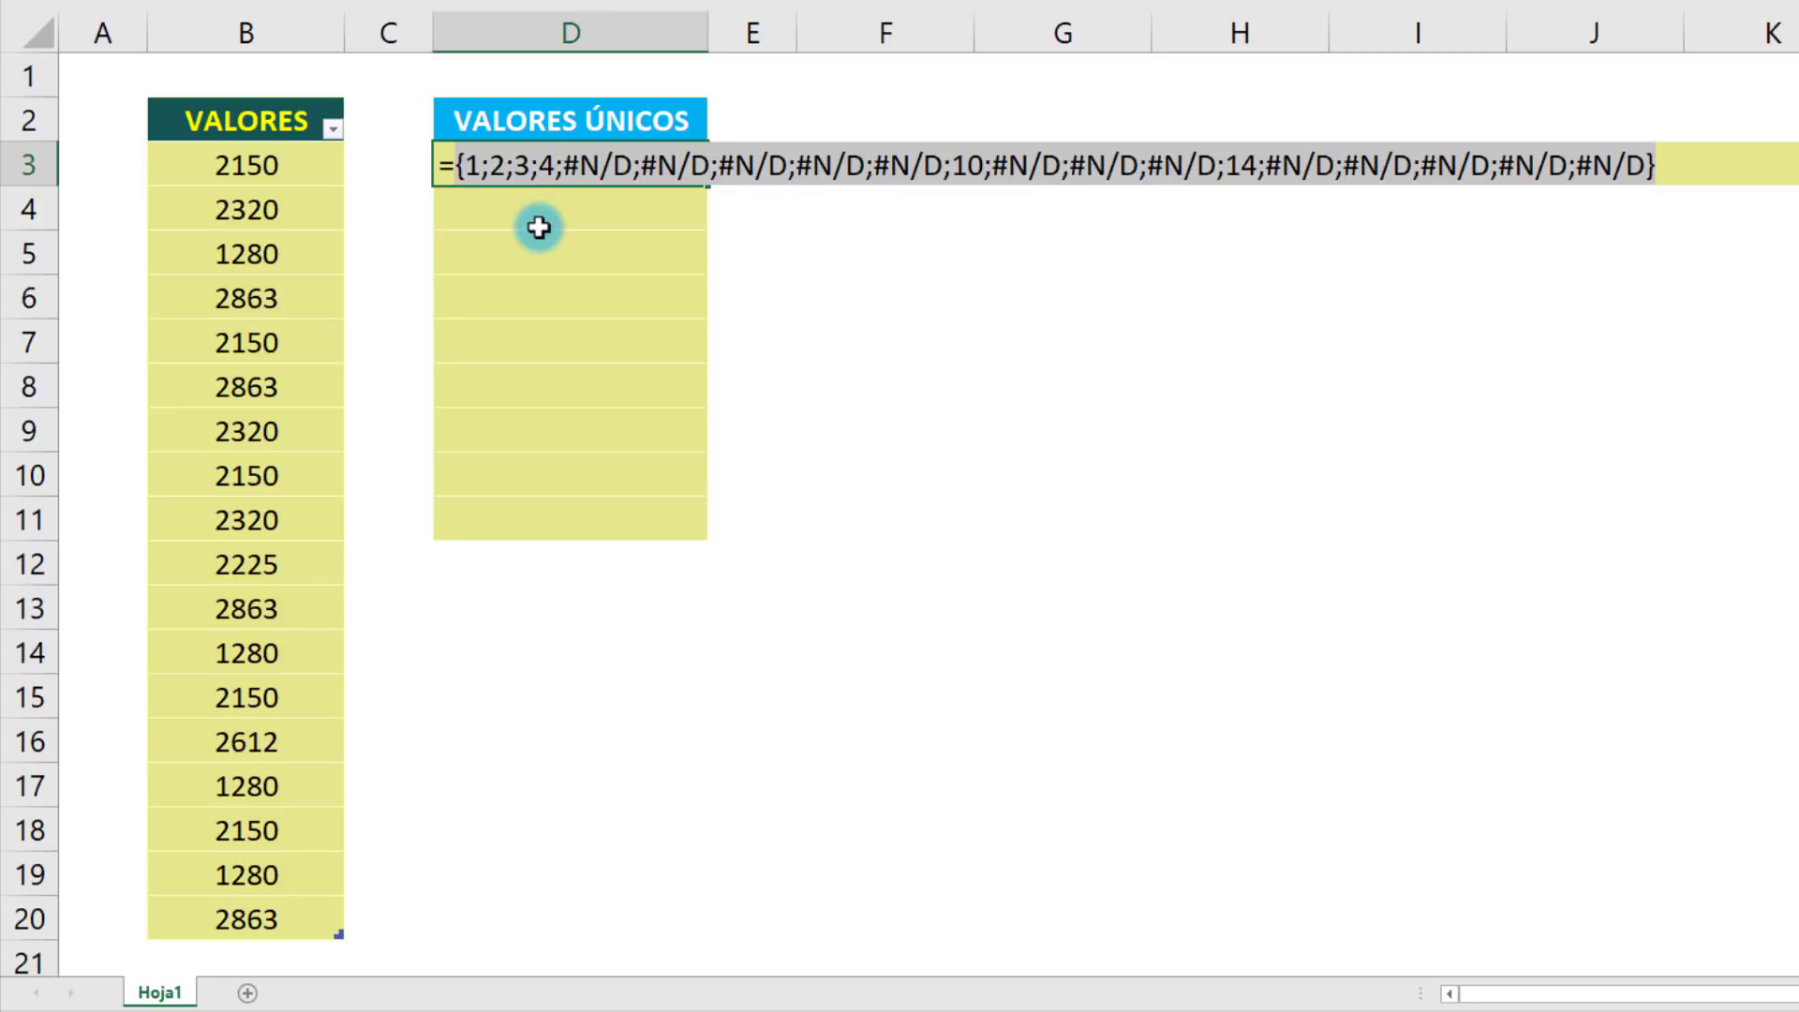
key(ctrl+z)
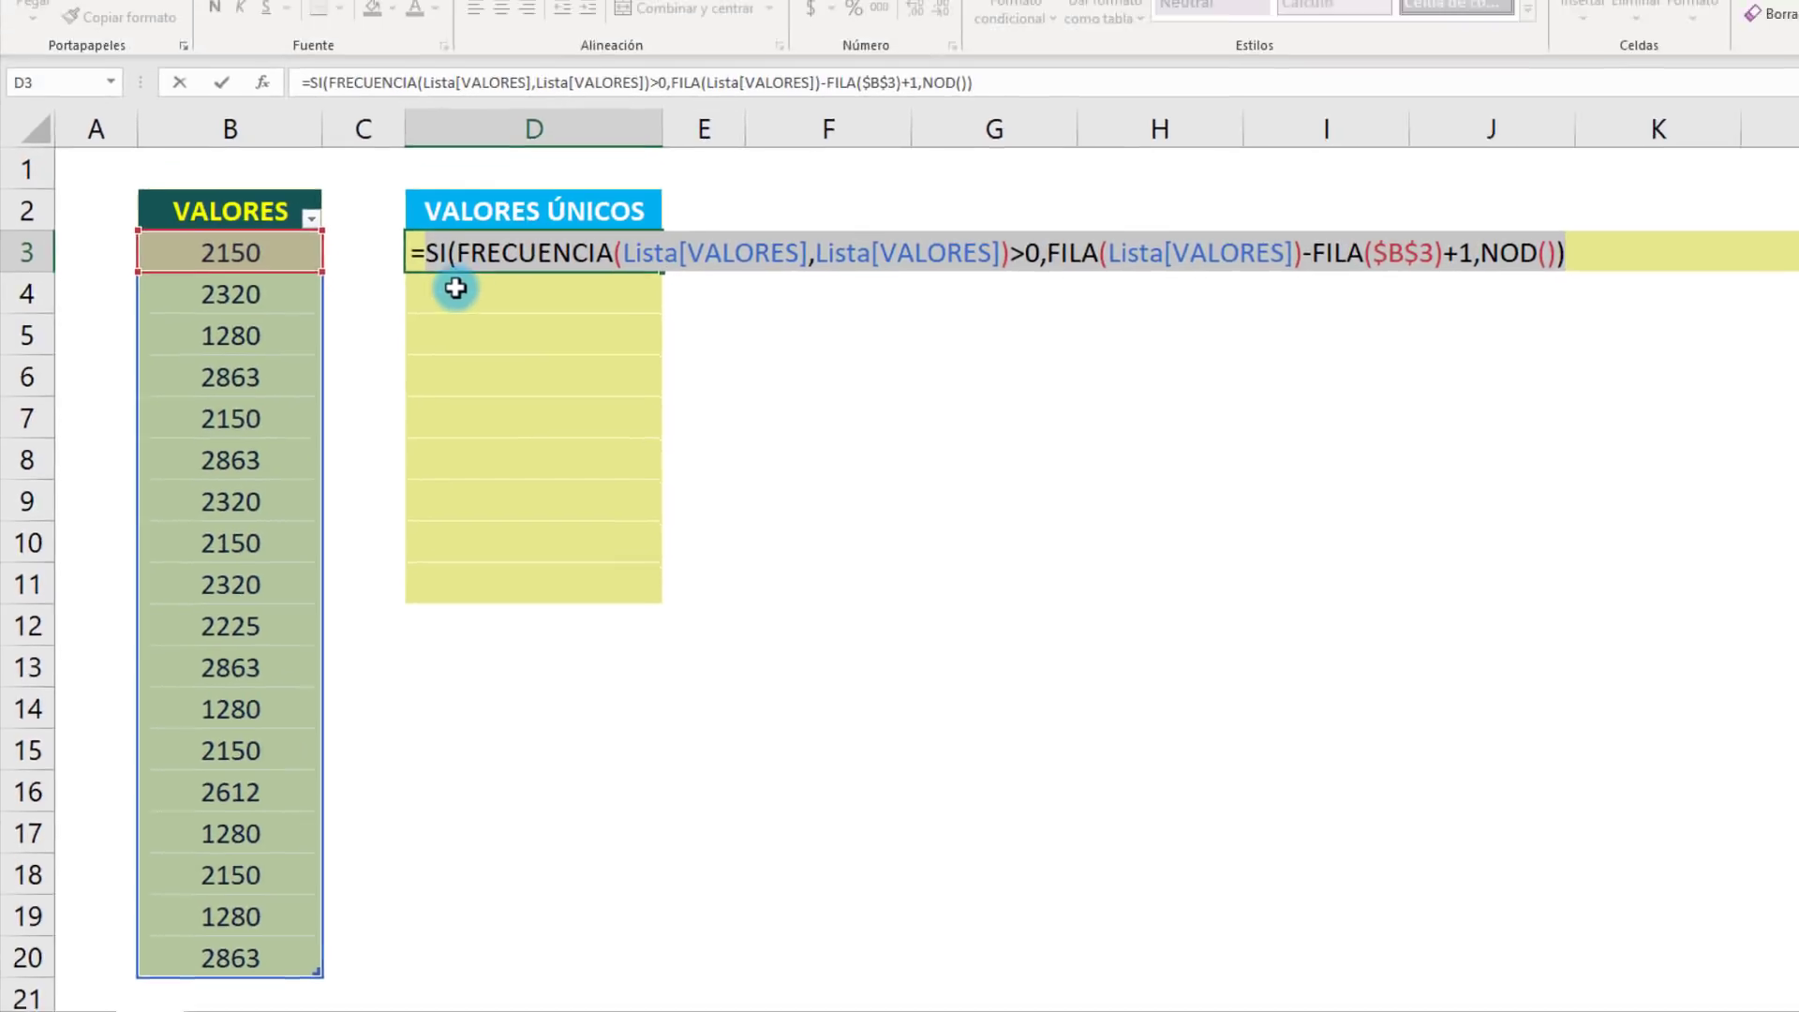
Wrap the SI expression in an AGREGAR function using function number 15 - K.ESIMO.MENOR.
click(409, 324)
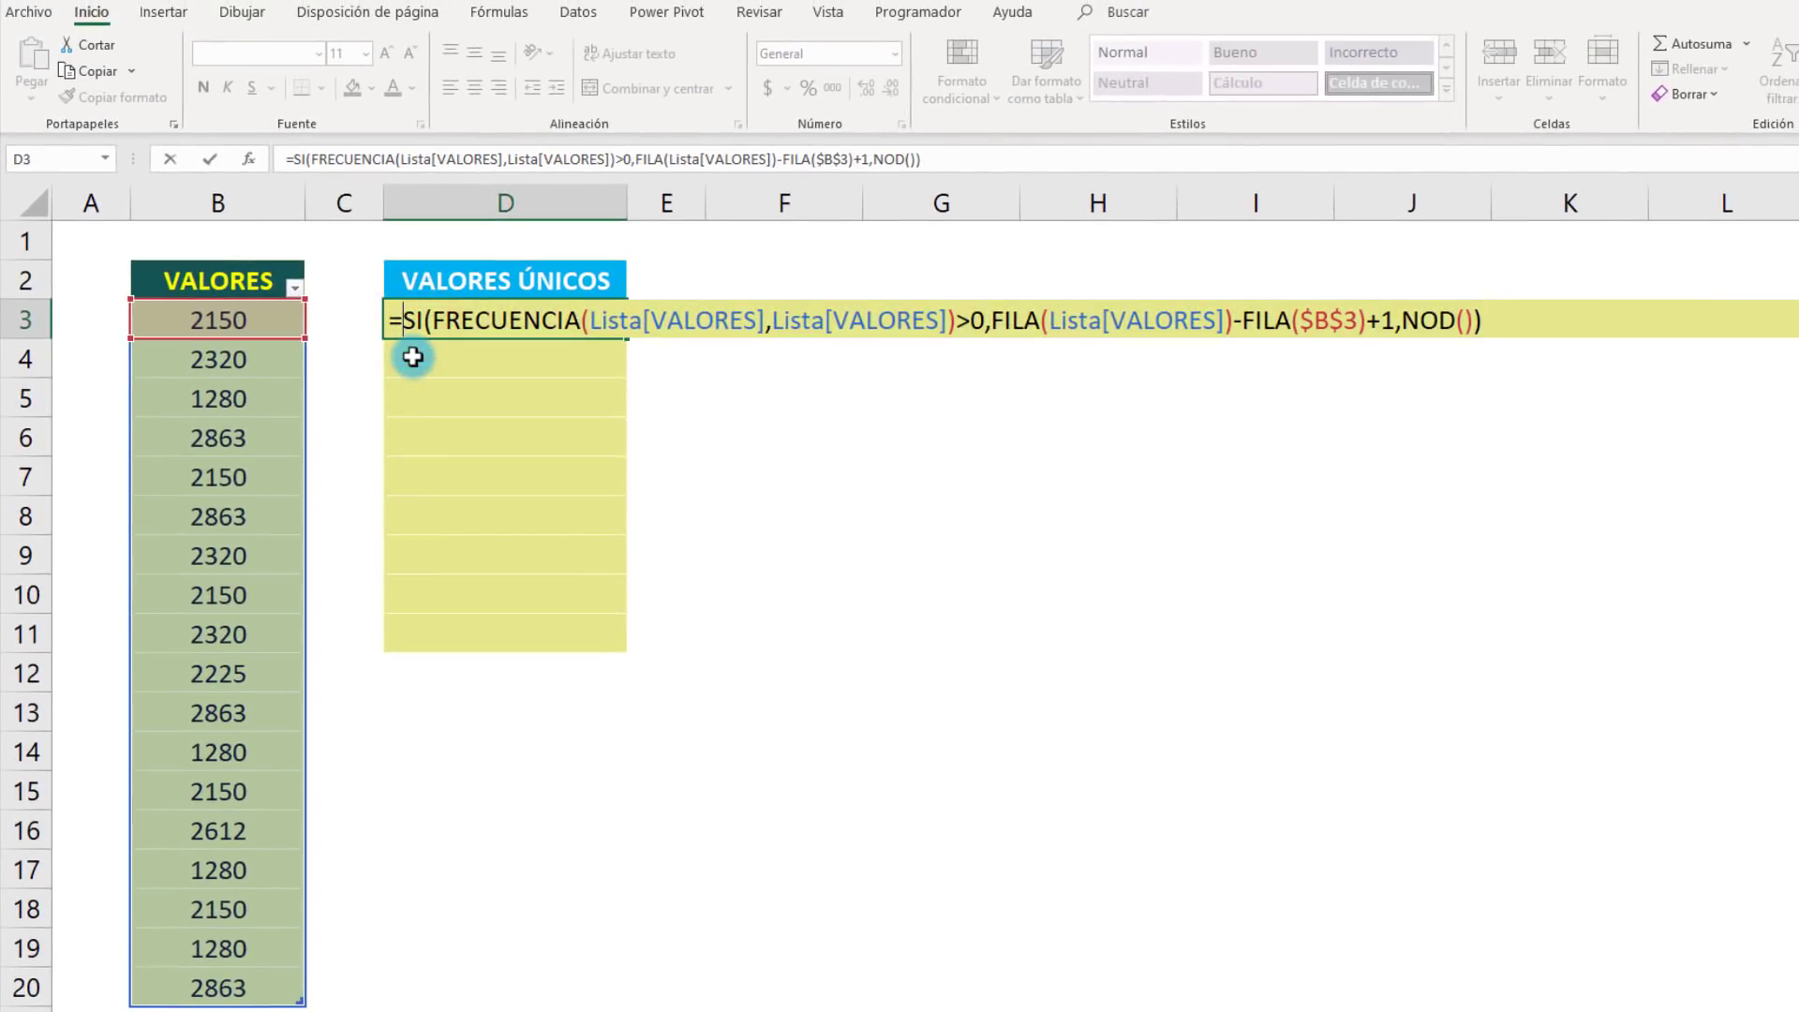
text(agre)
key(Tab)
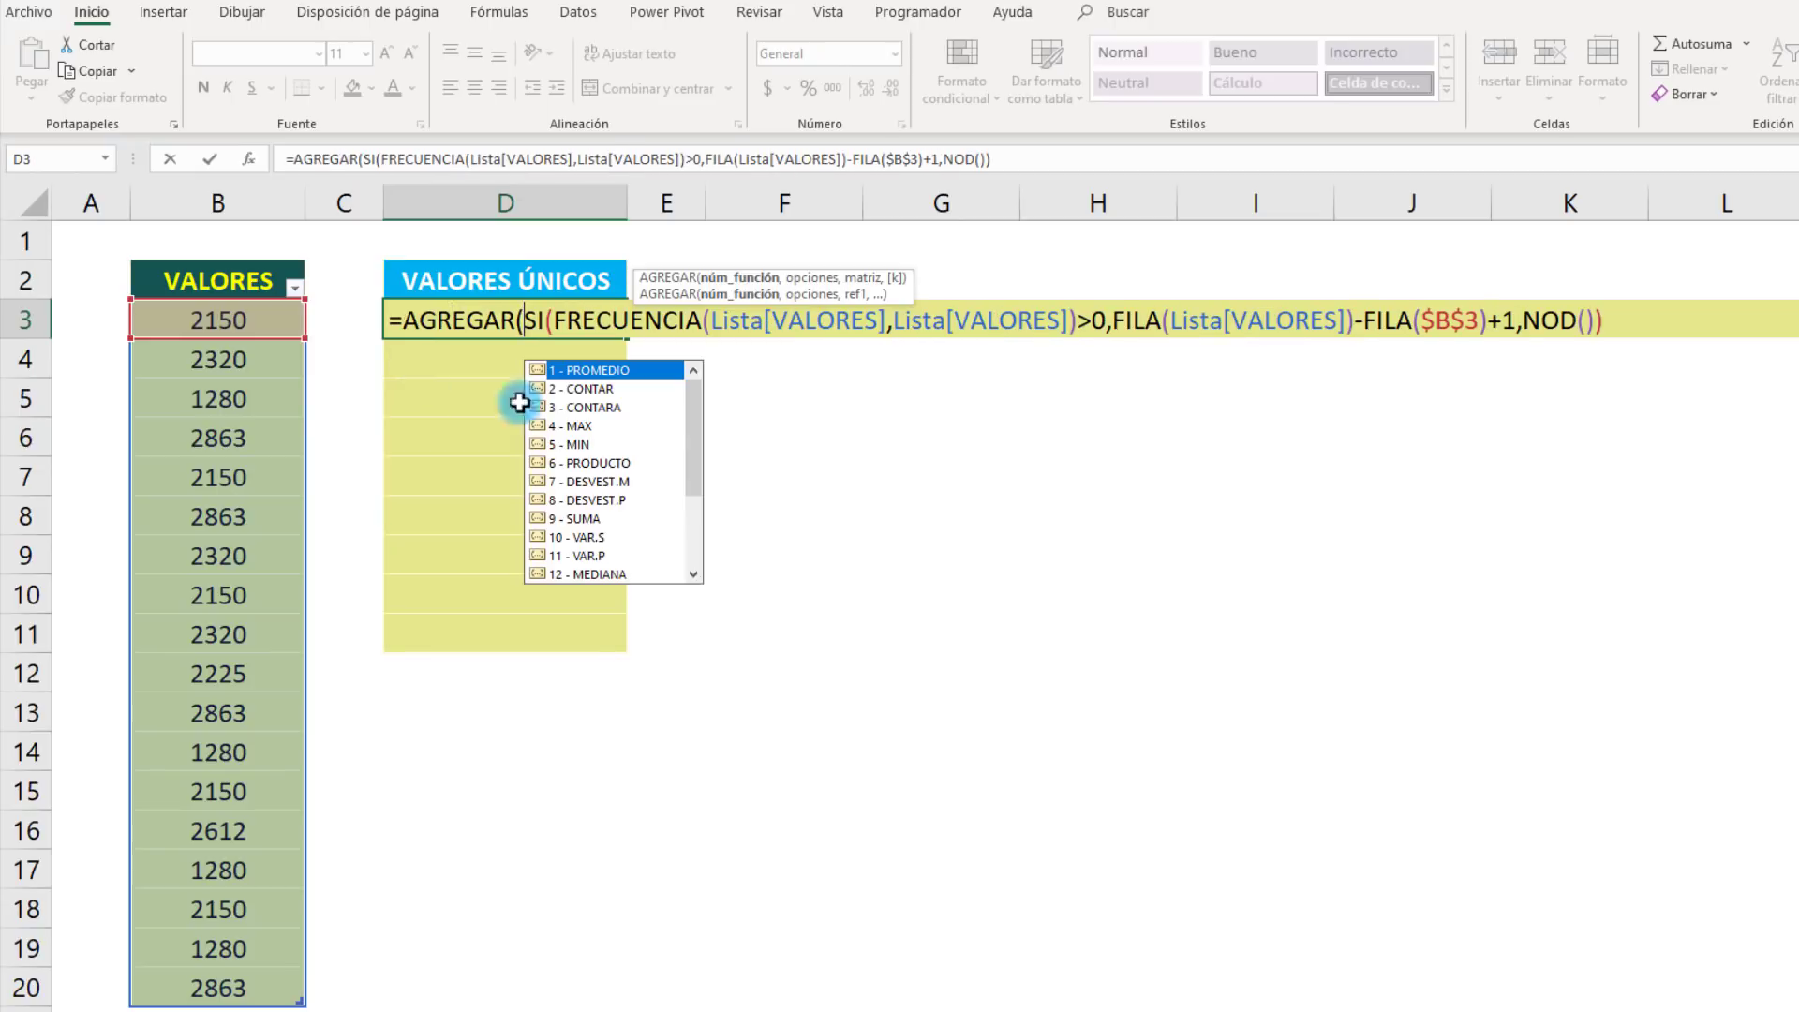
drag(689, 398, 689, 497)
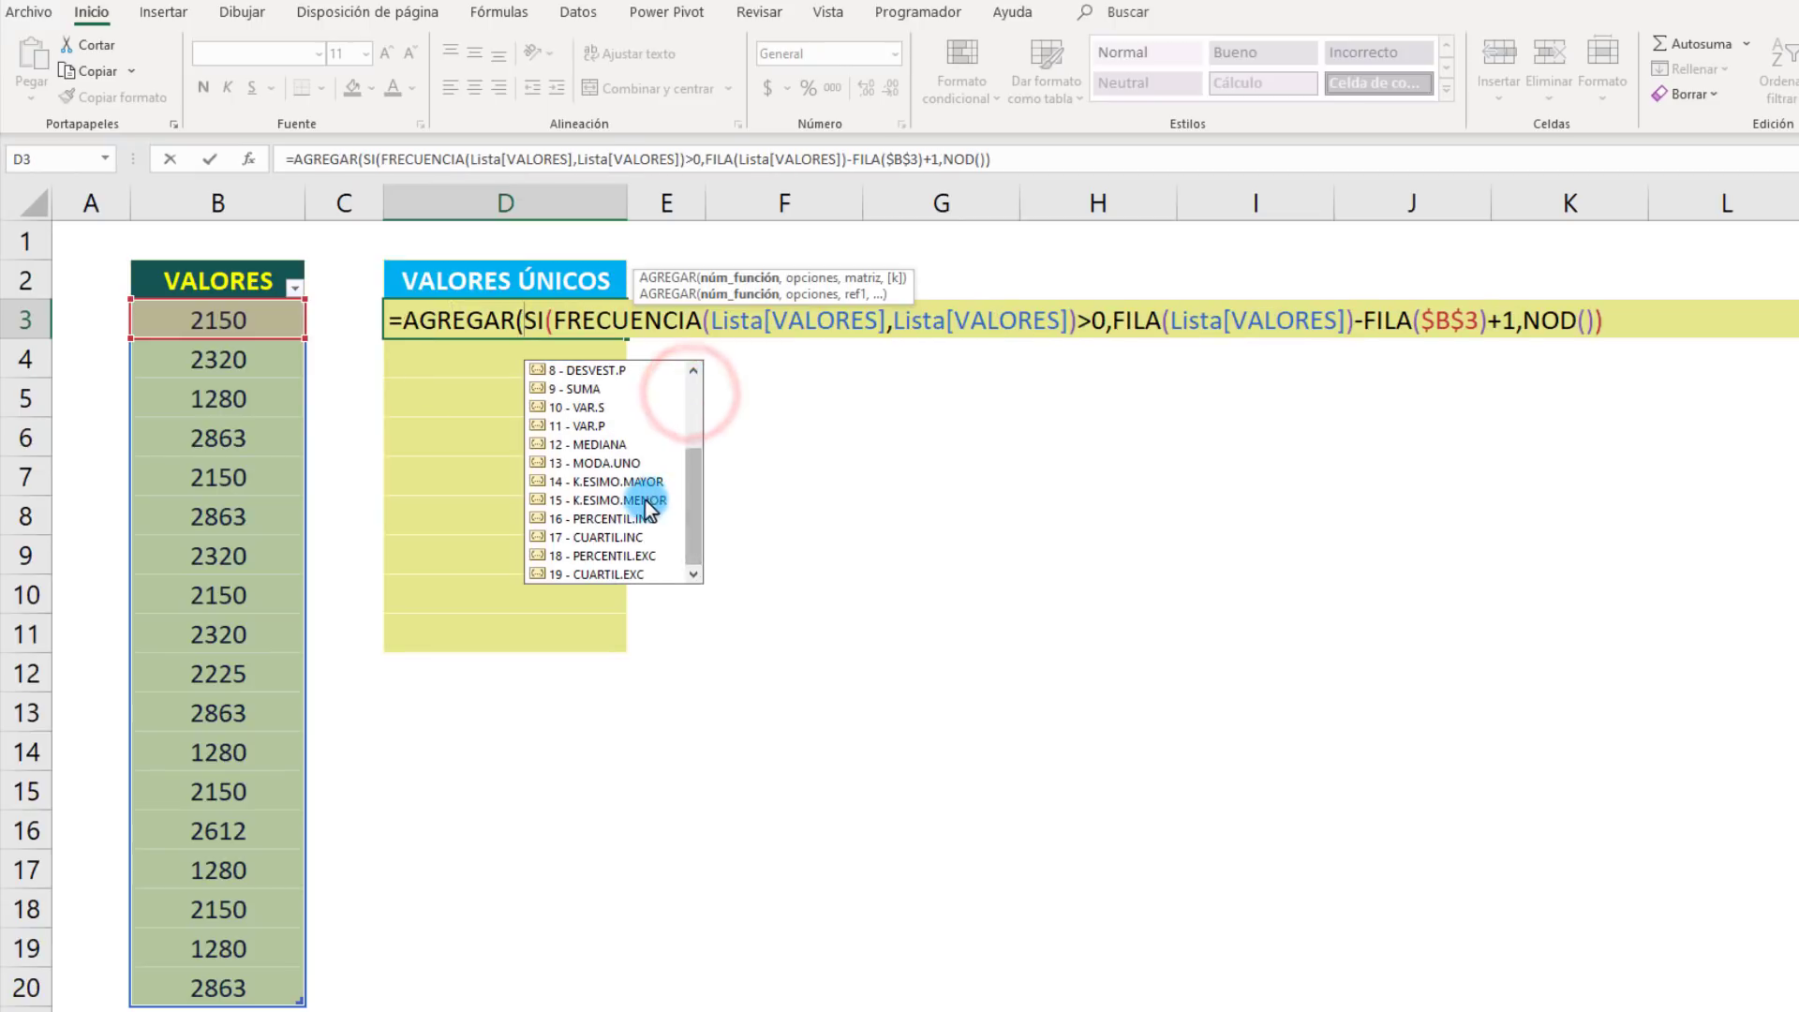
double_click(645, 500)
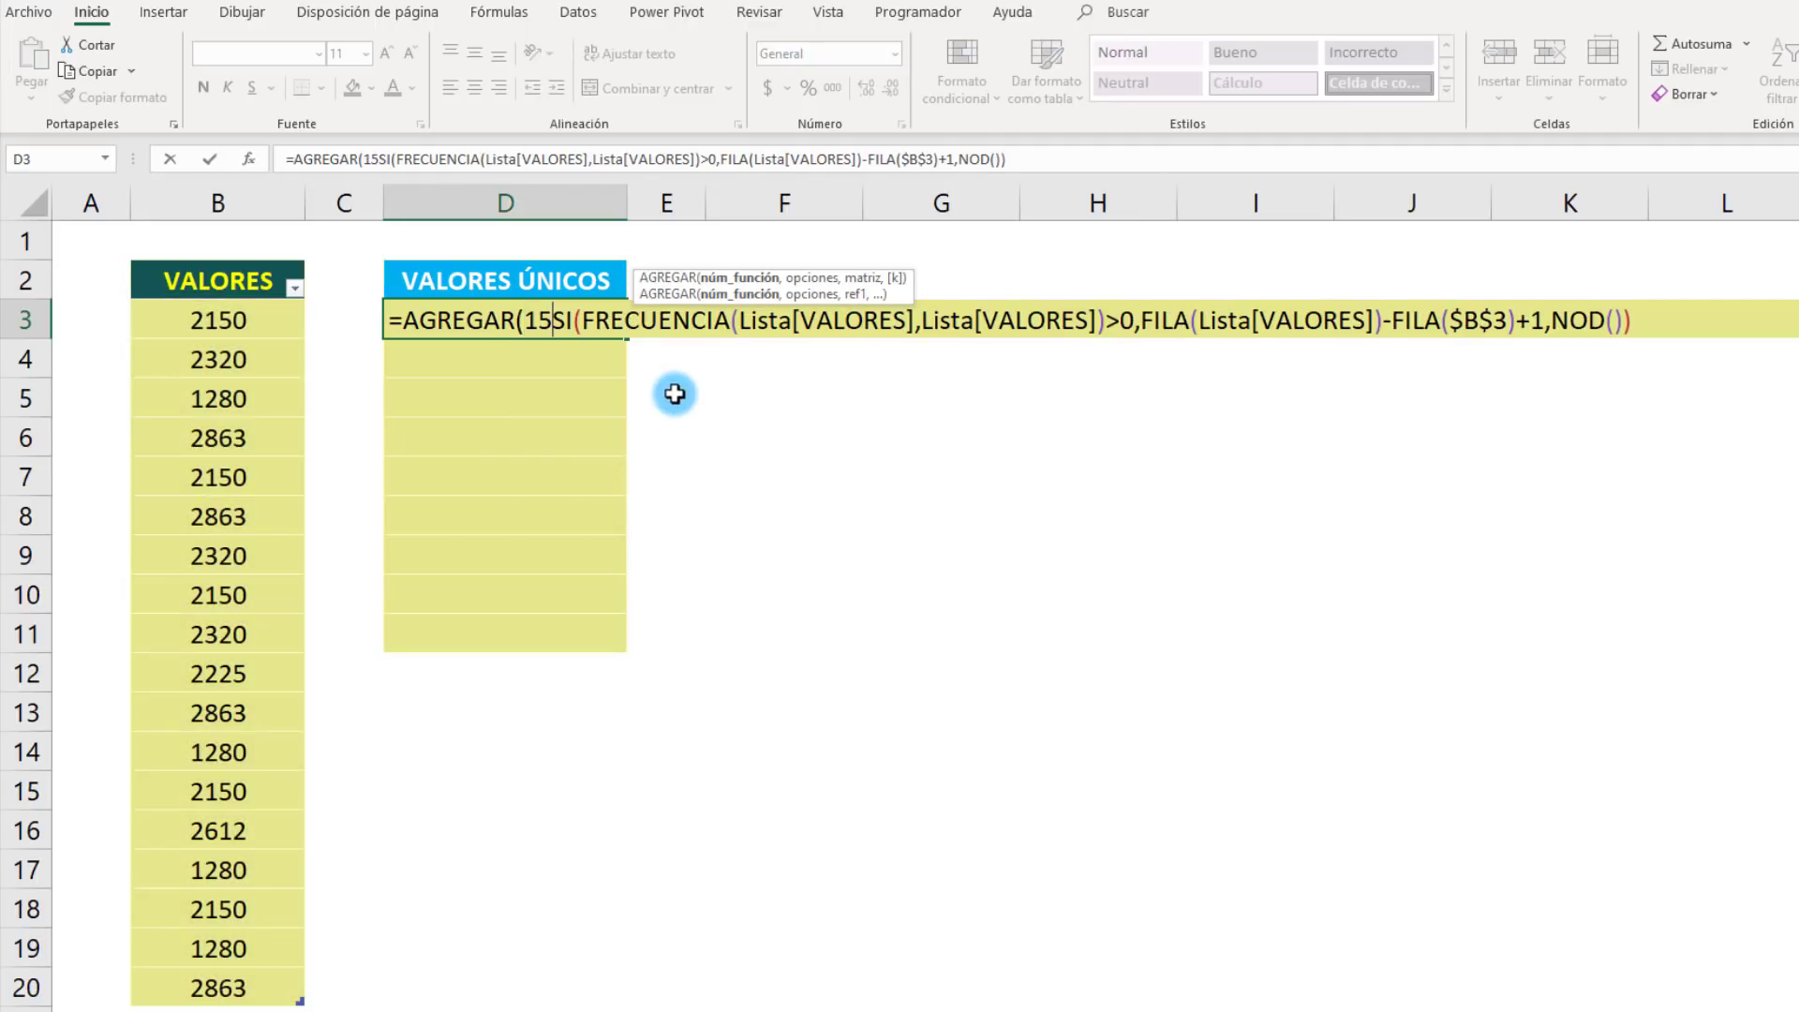
Set the options argument of AGREGAR to 6 - Omitir valores de error.
text(,)
key(Down)
key(Down)
key(Down)
key(Down)
key(Down)
key(Down)
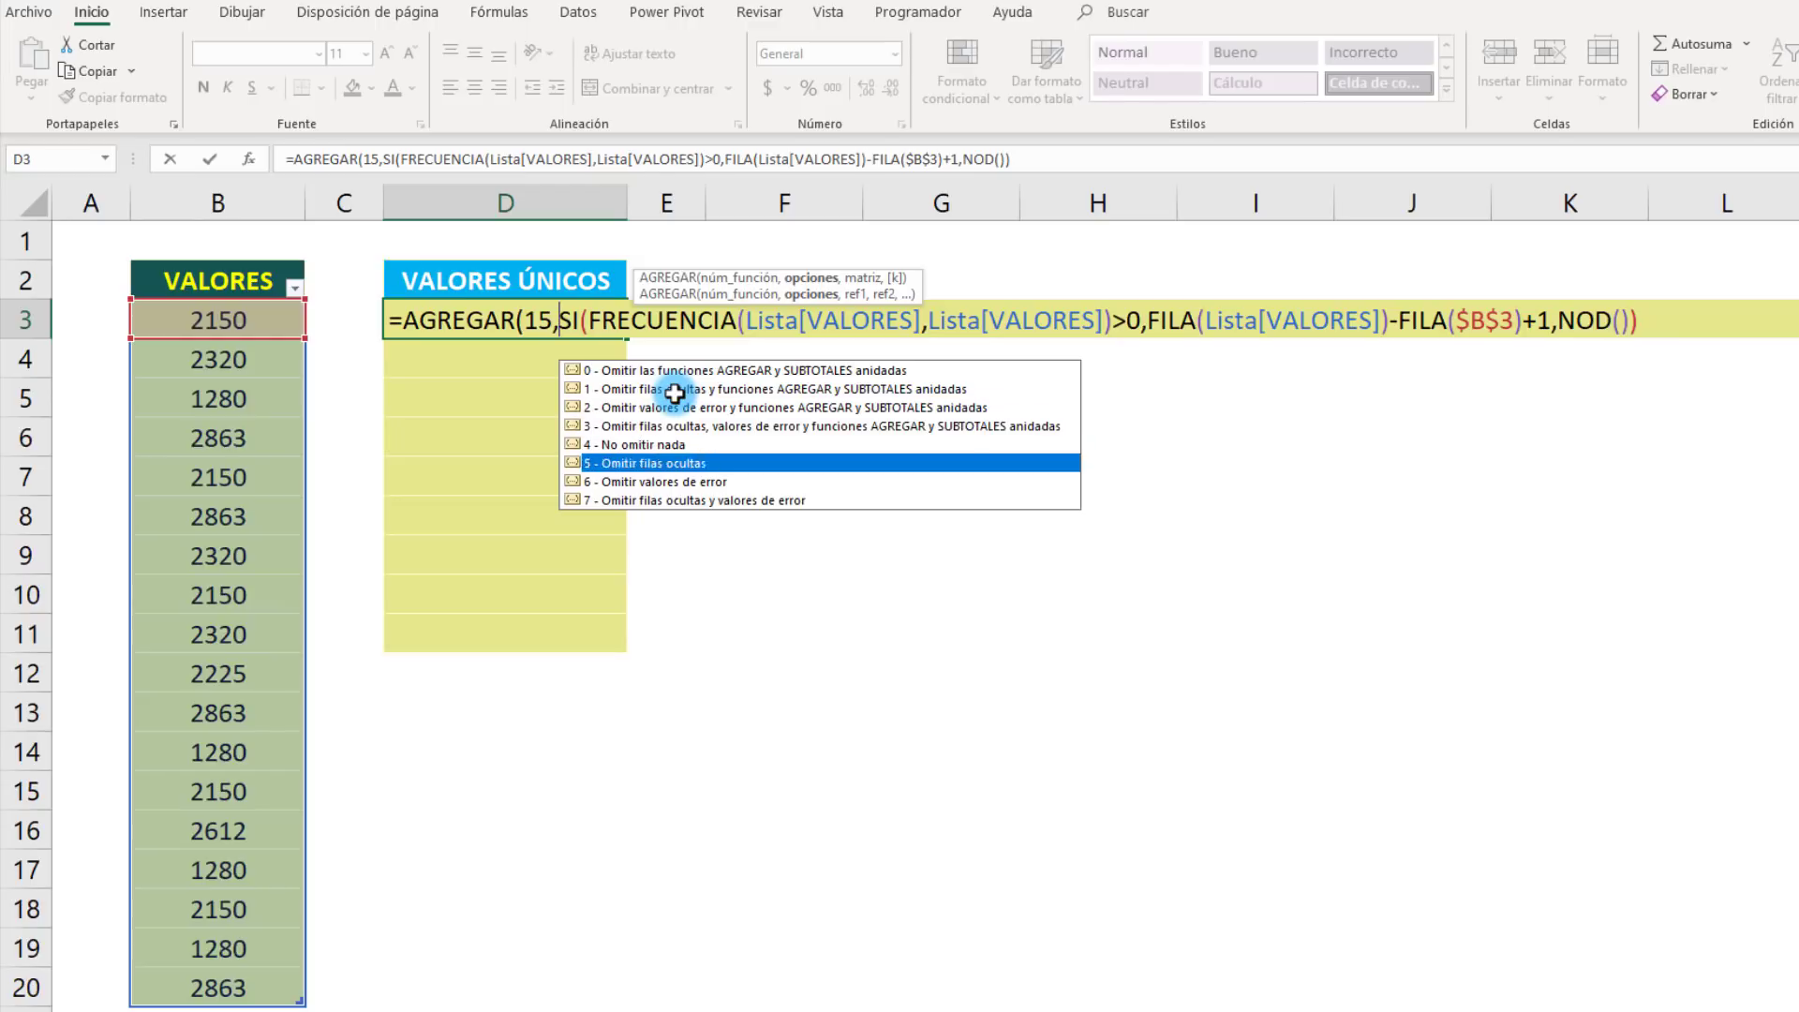
key(Tab)
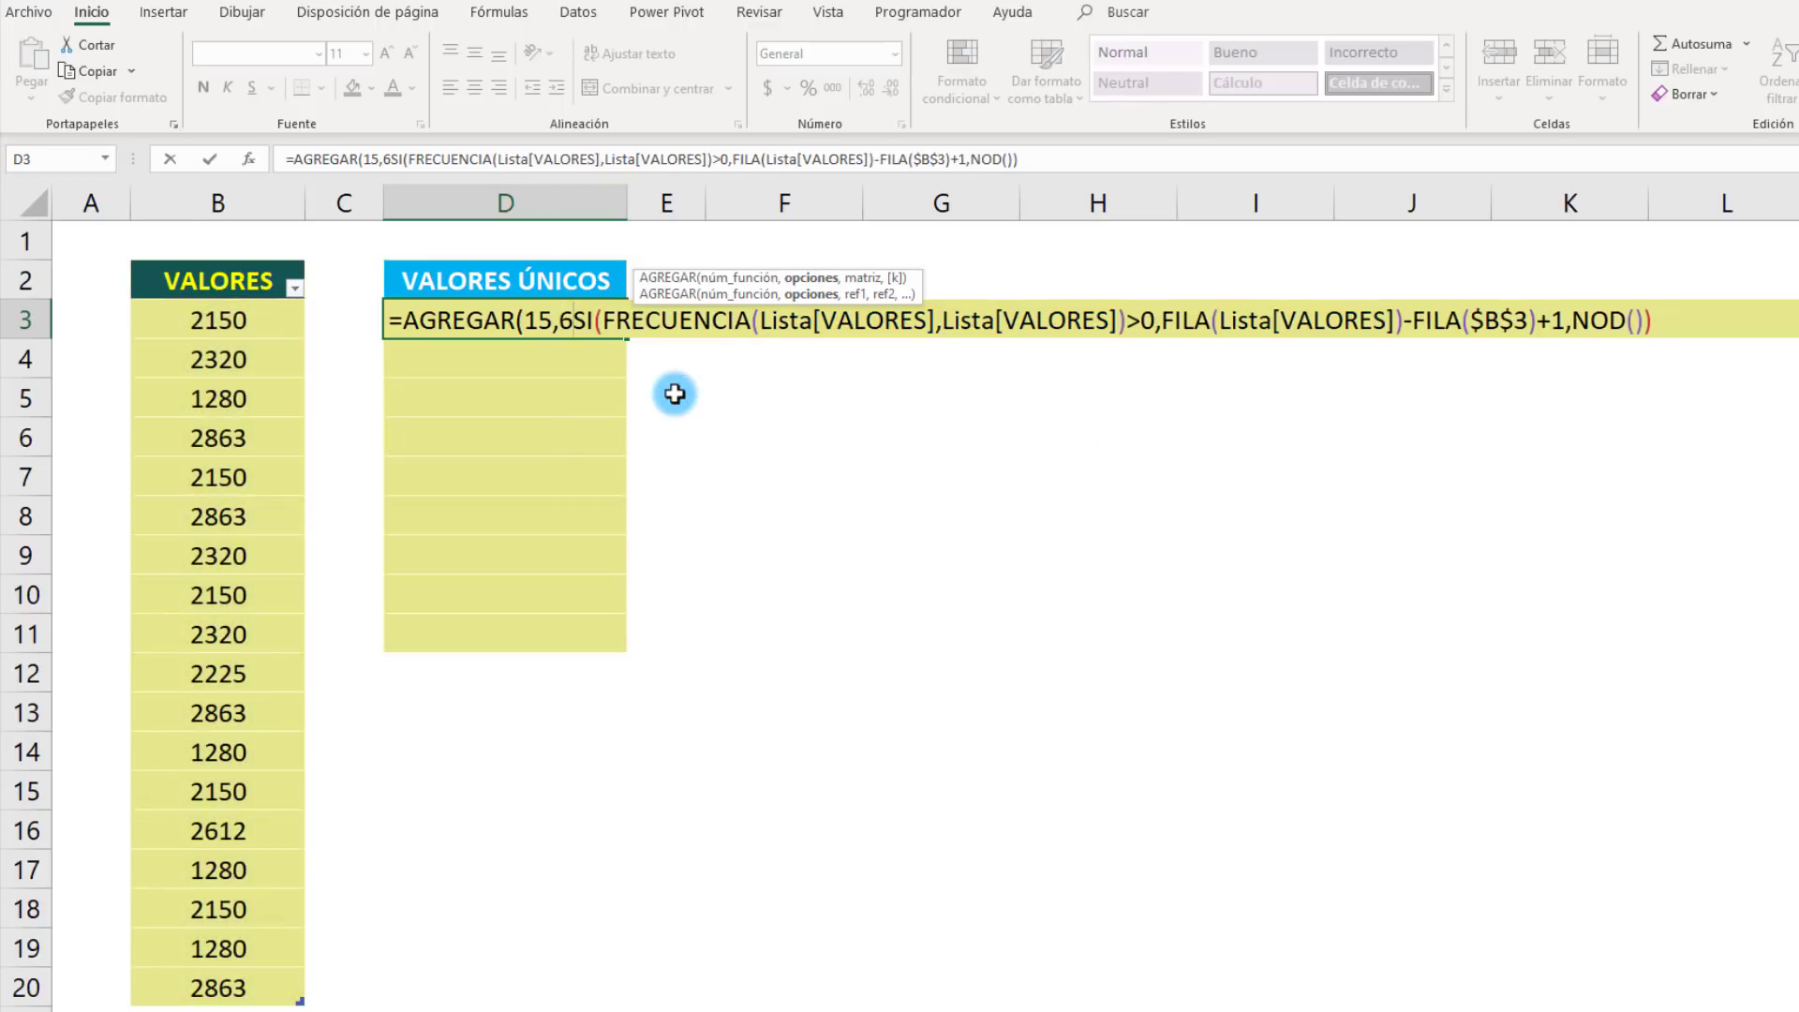
Separate the SI expression from the options argument so it becomes AGREGAR's matriz argument, and check its extent.
text(,)
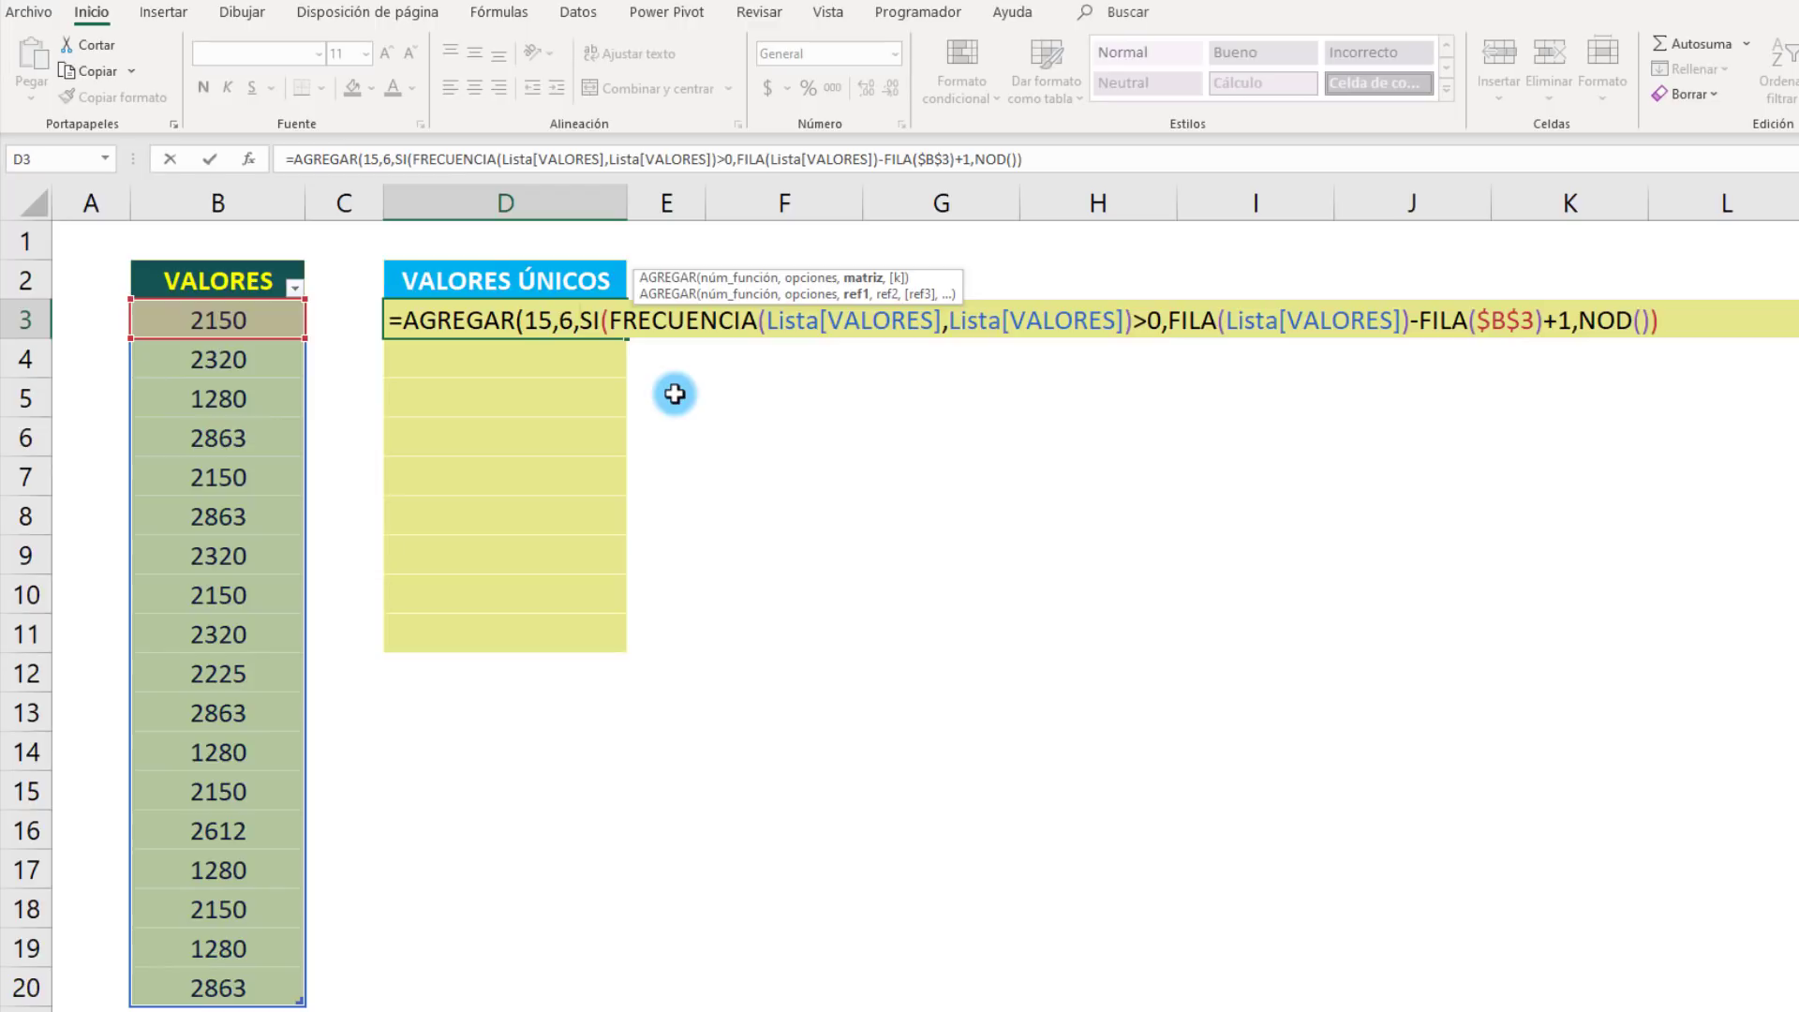
click(863, 277)
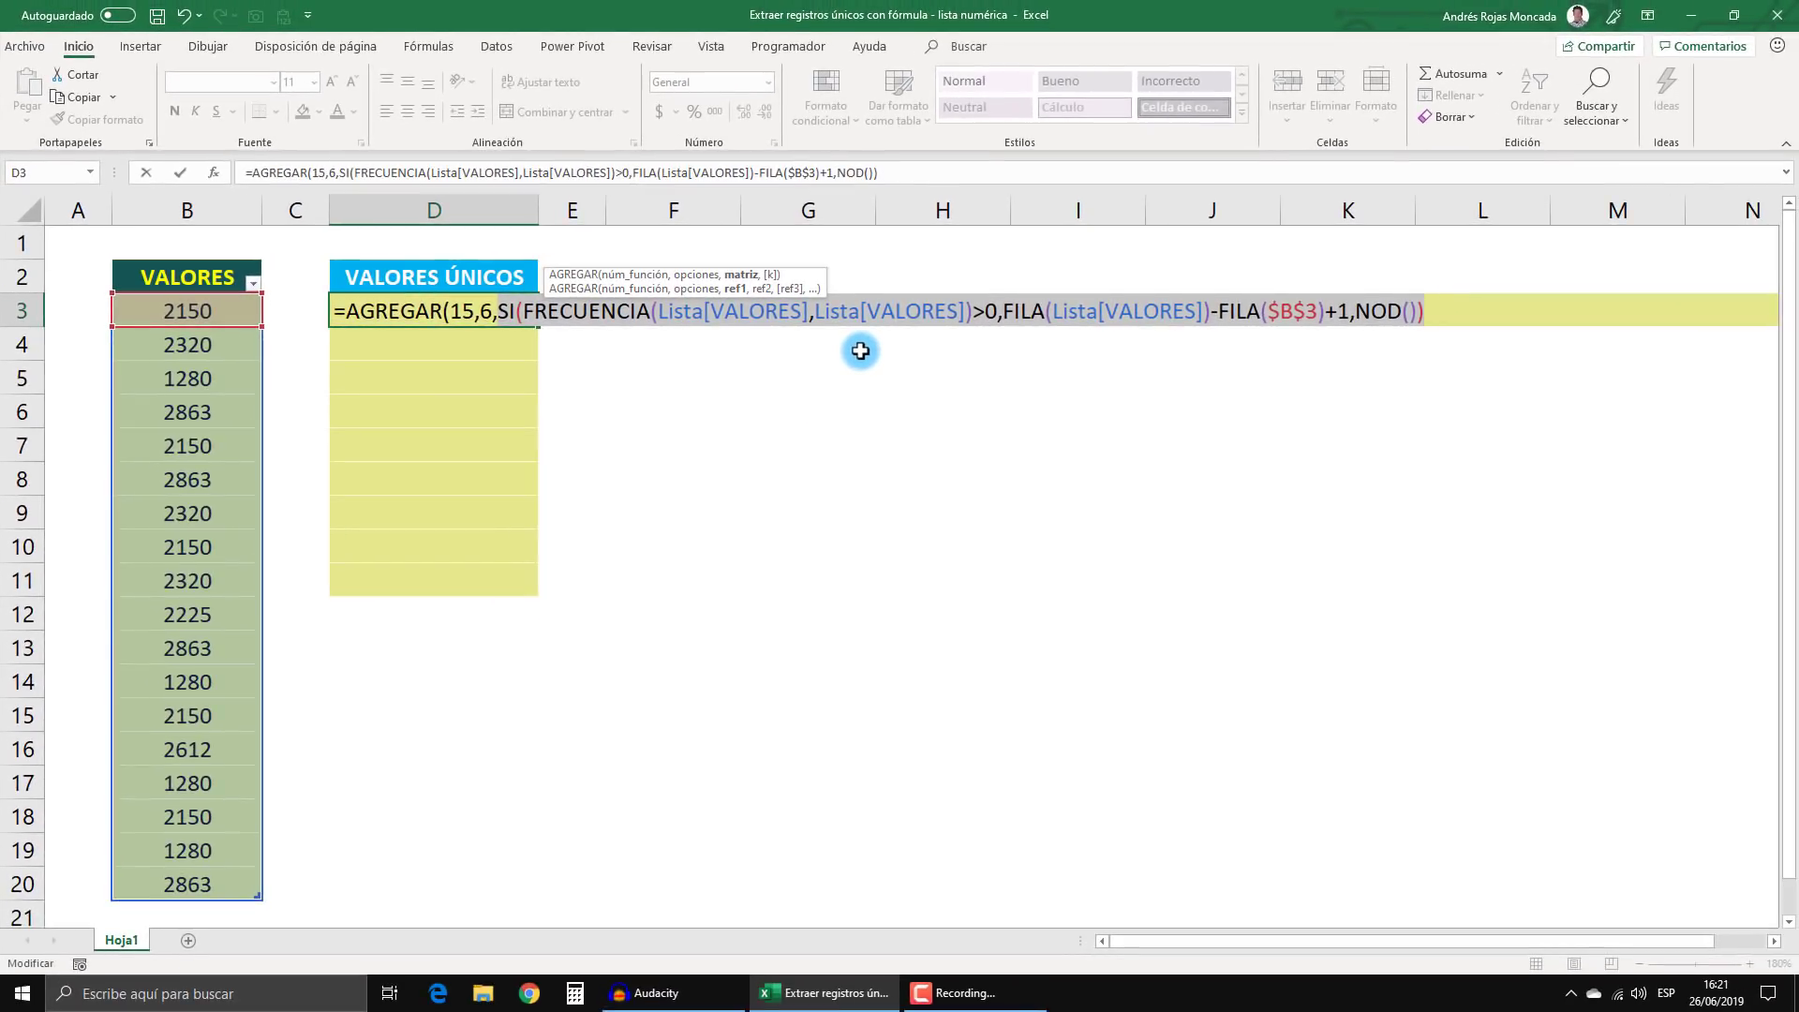
click(1425, 311)
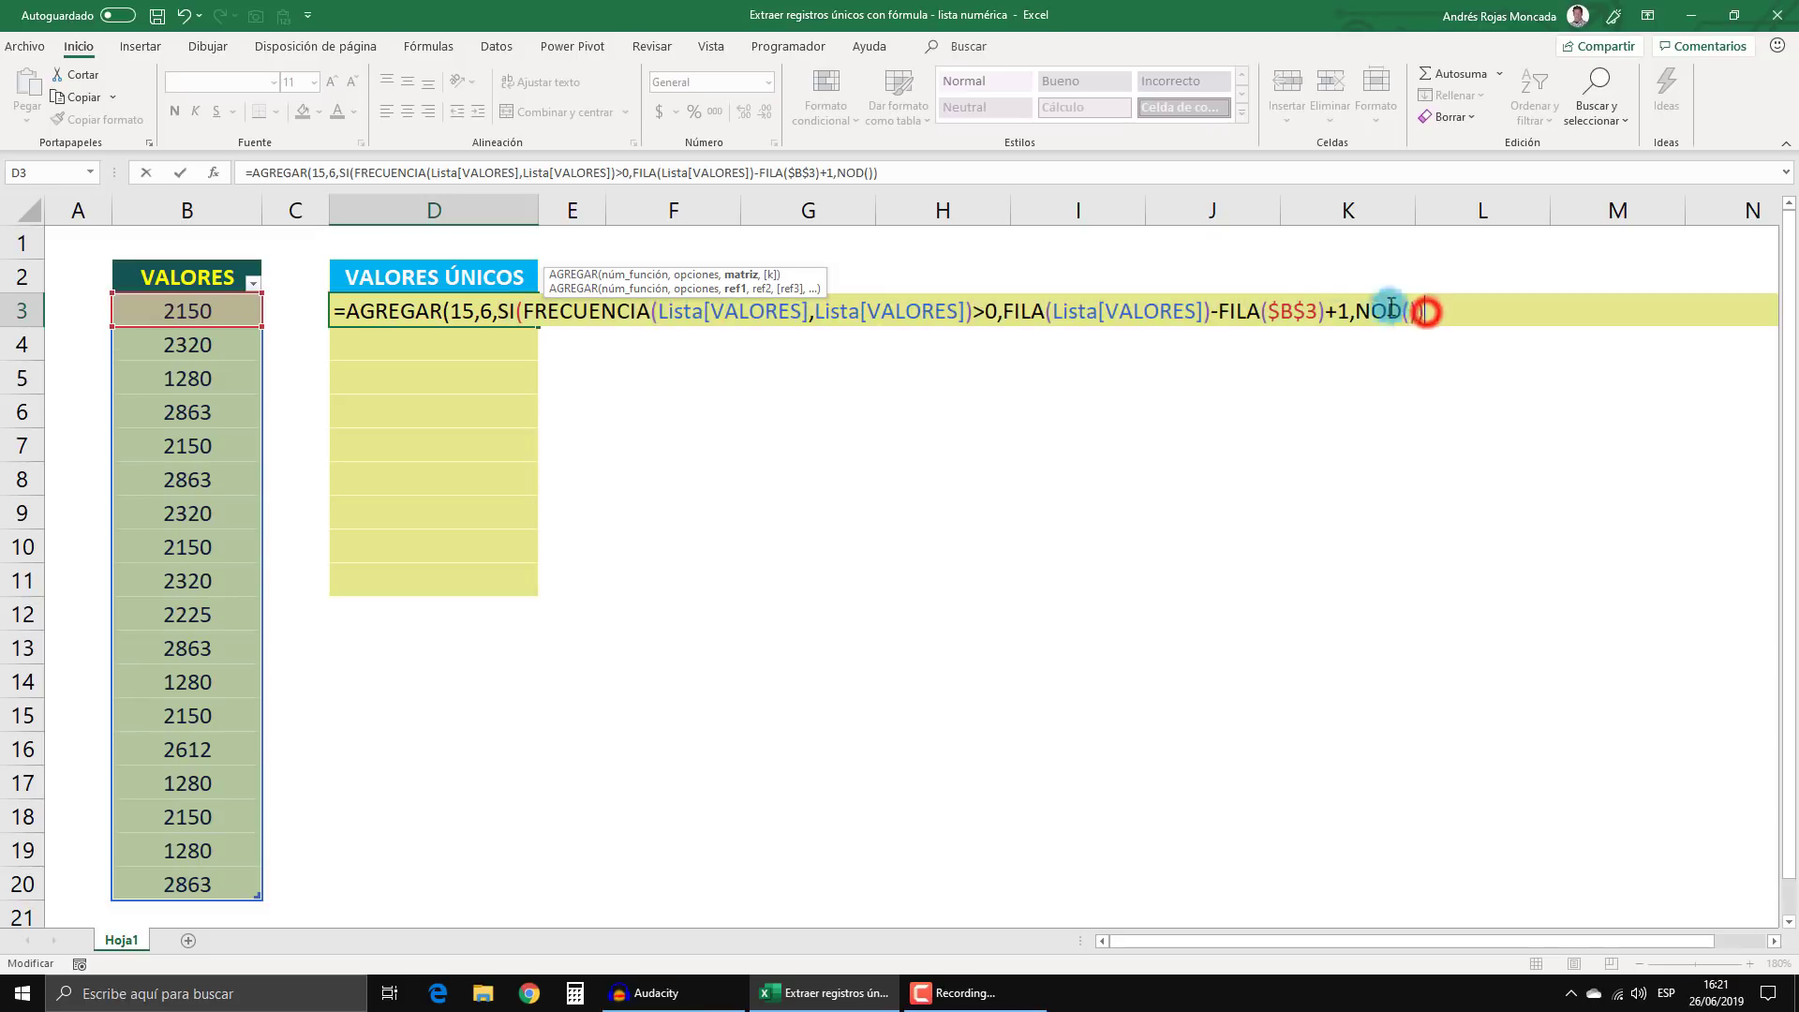
Add FILAS($D$3:D3) as AGREGAR's k argument, close the function and preview the whole formula's result before restoring it.
text(,)
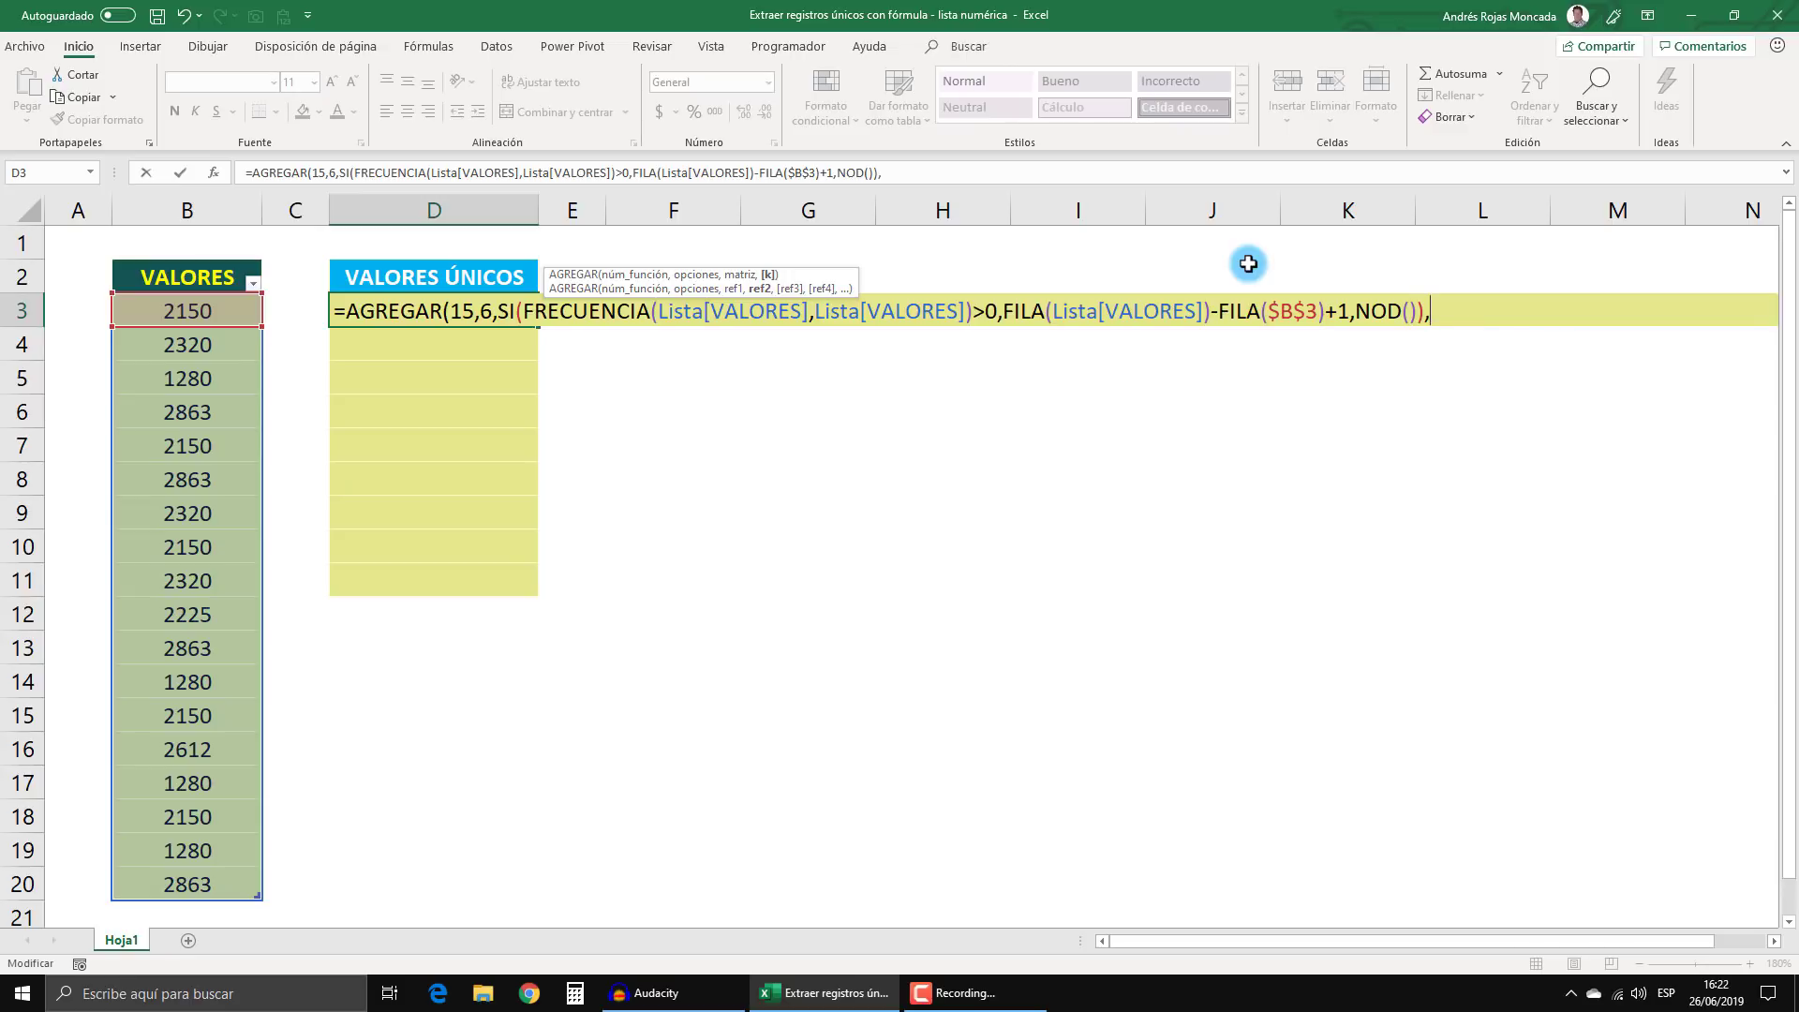
text(FILAS()
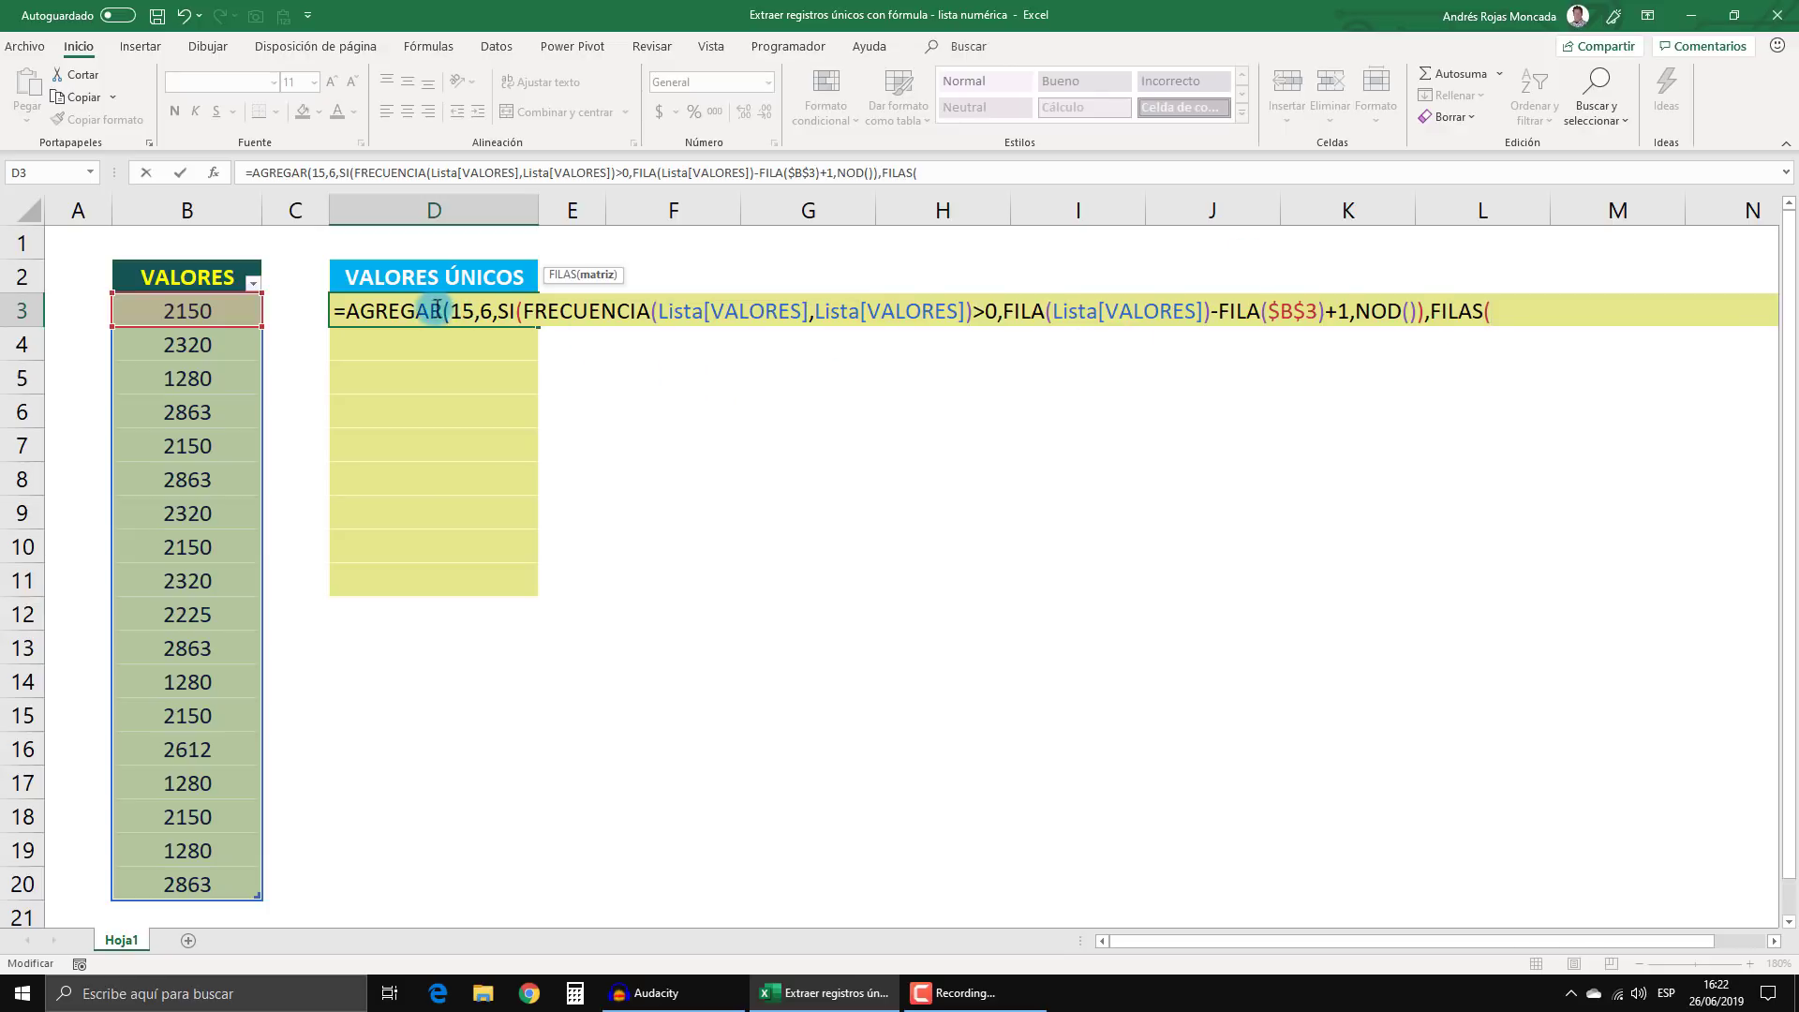
text(D3)
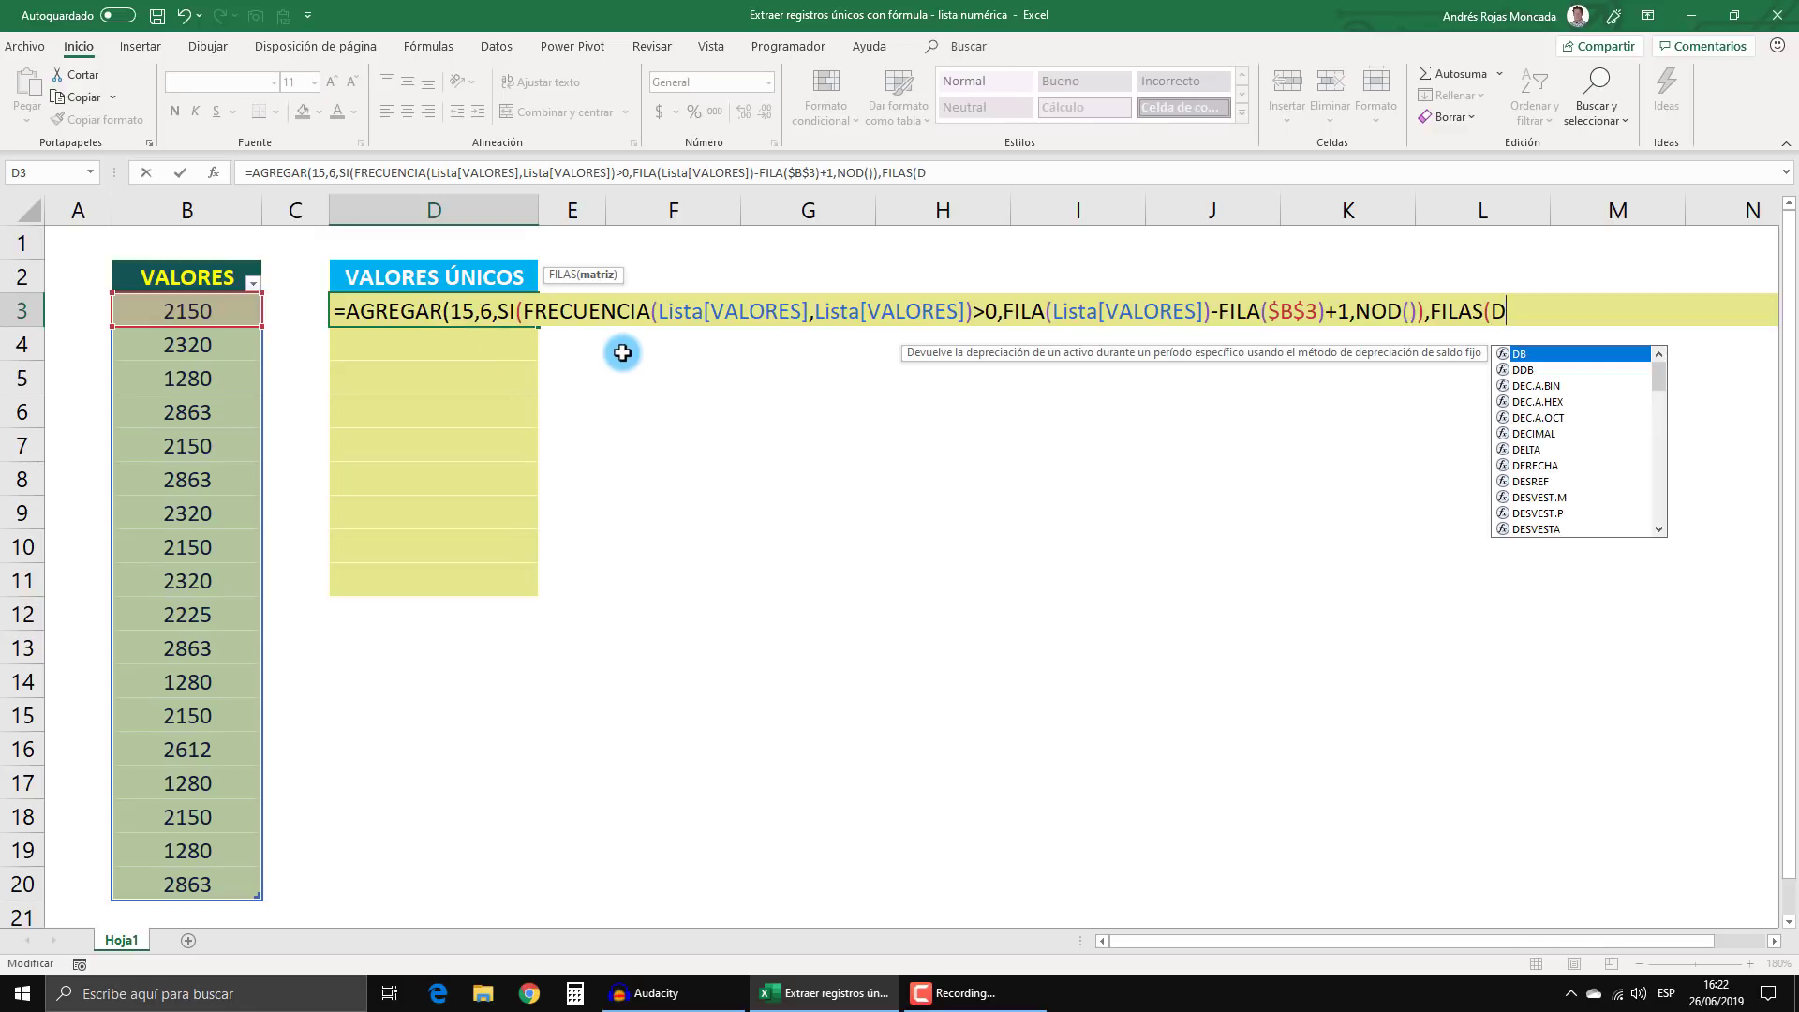
key(F4)
text(:D)
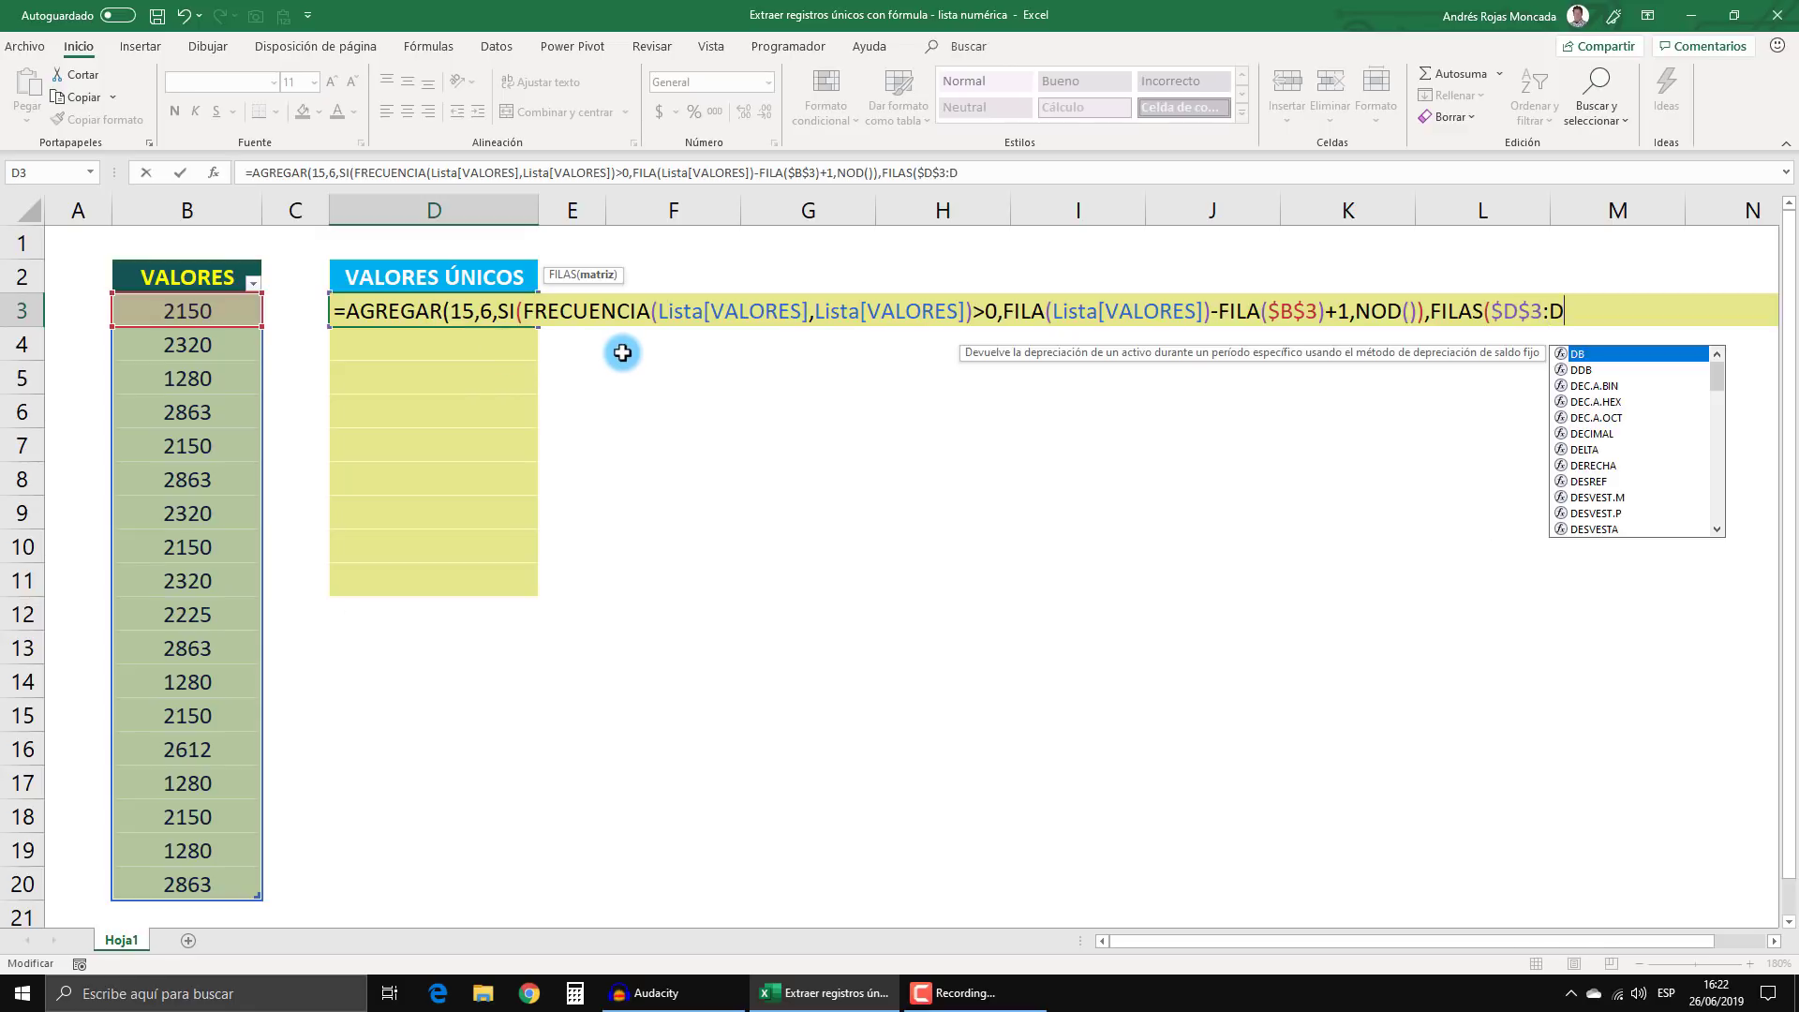
text(3)
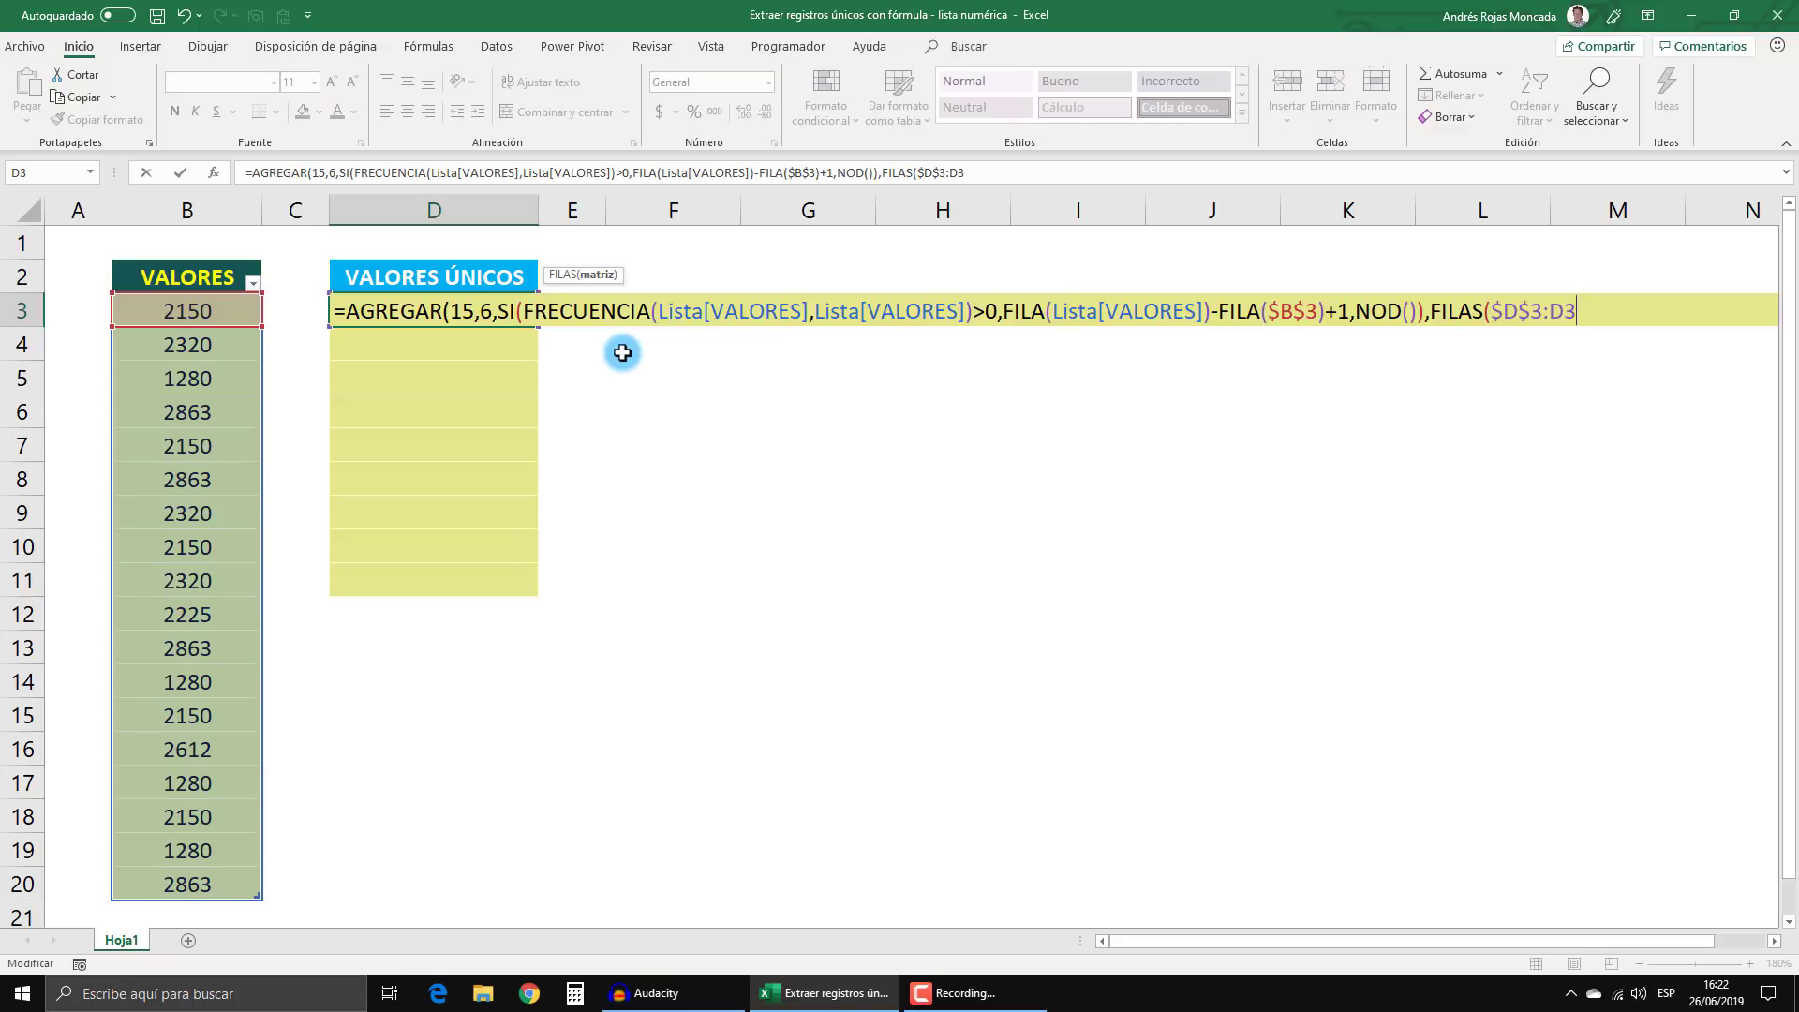
text())
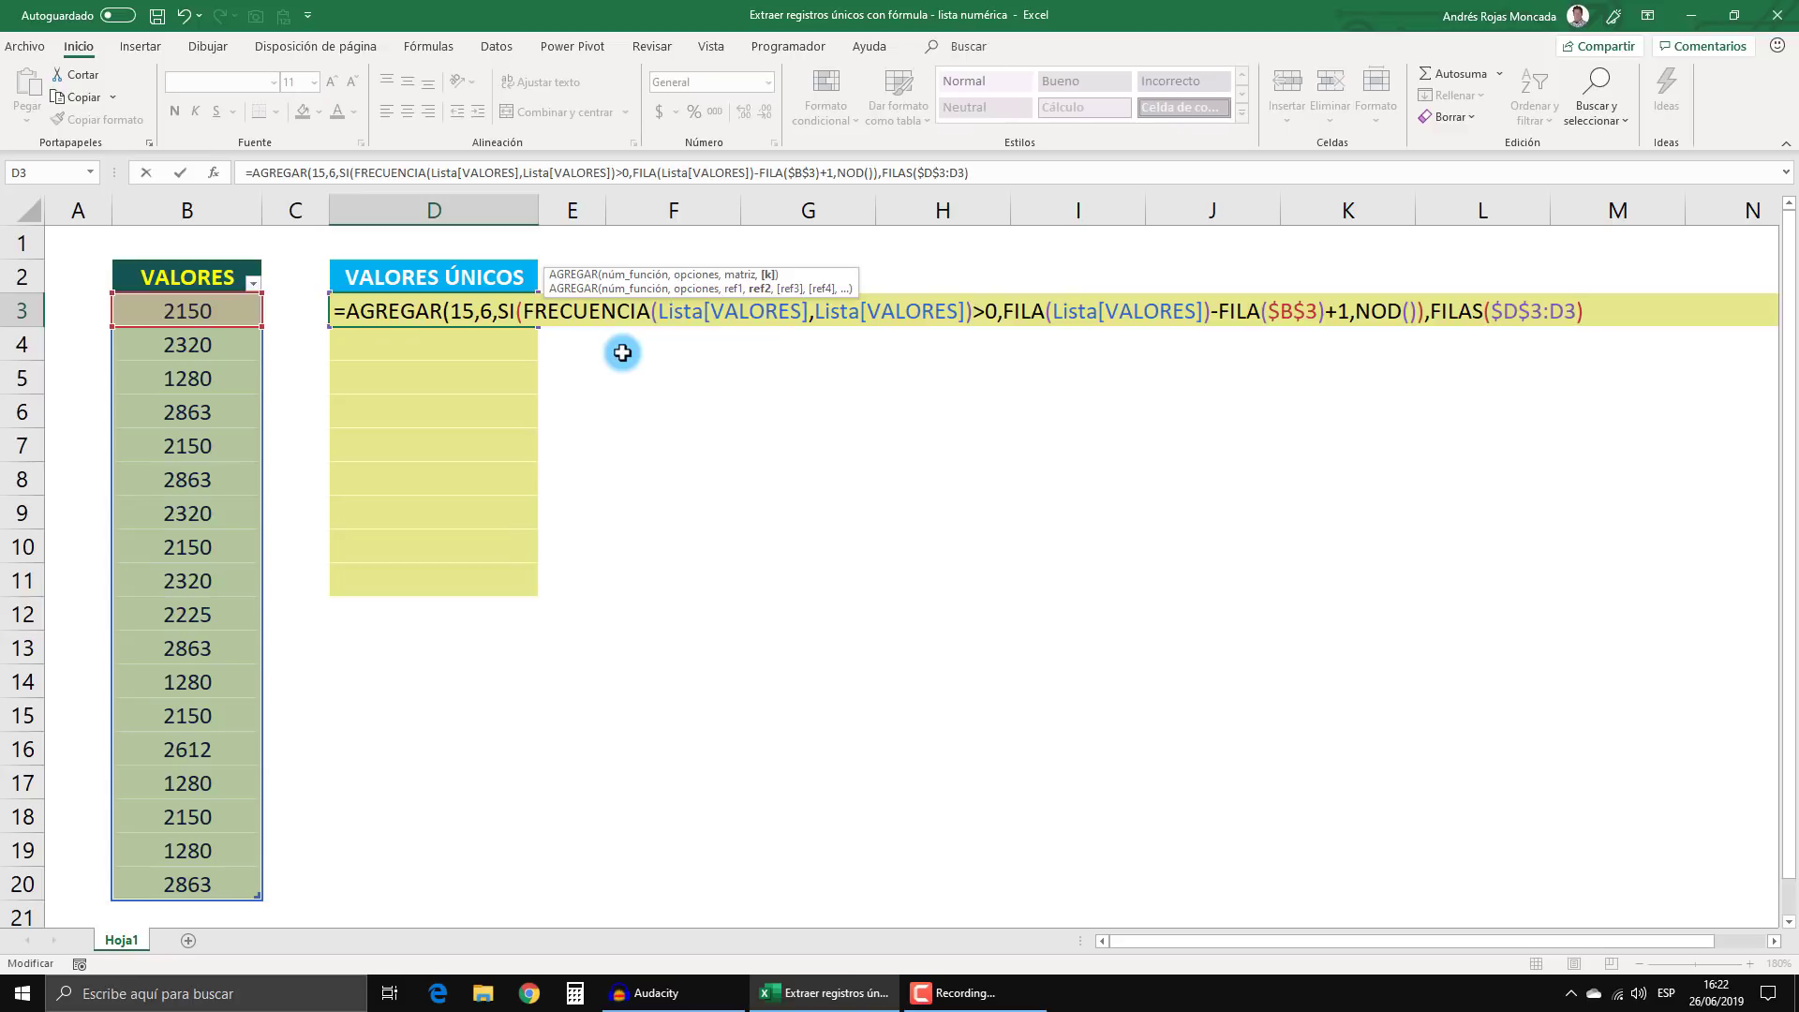
key(F9)
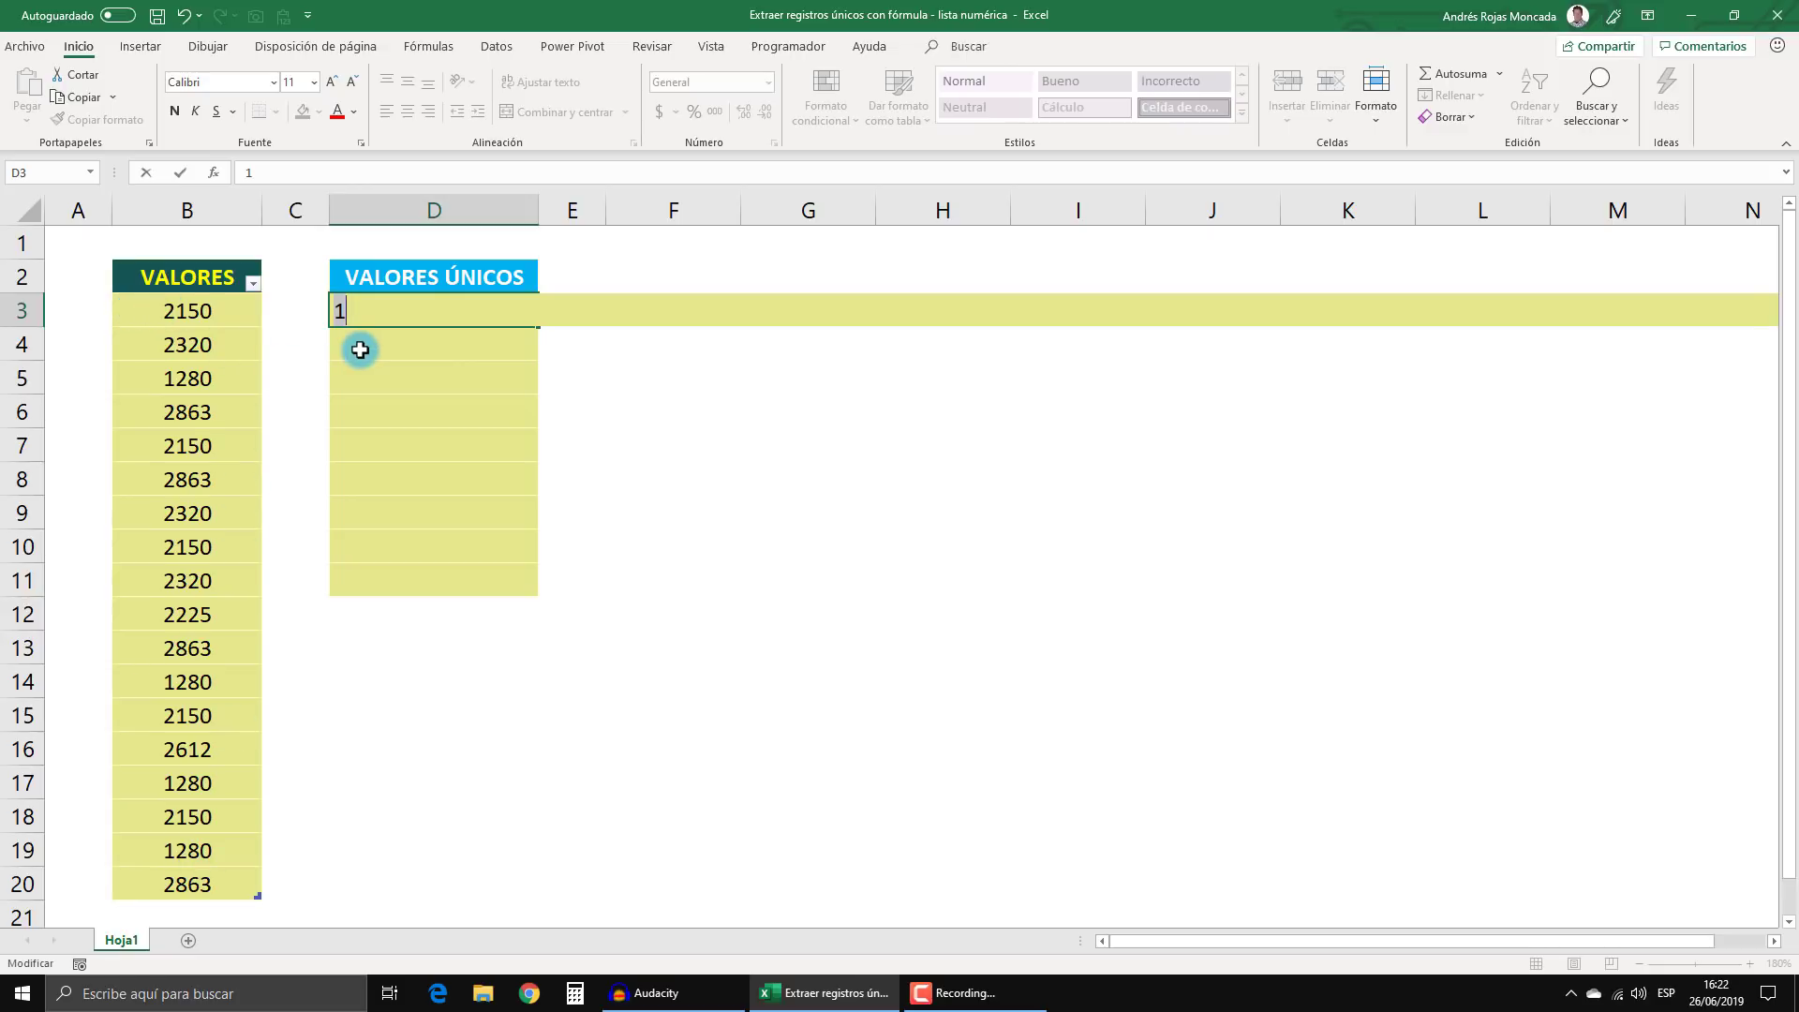
key(ctrl+z)
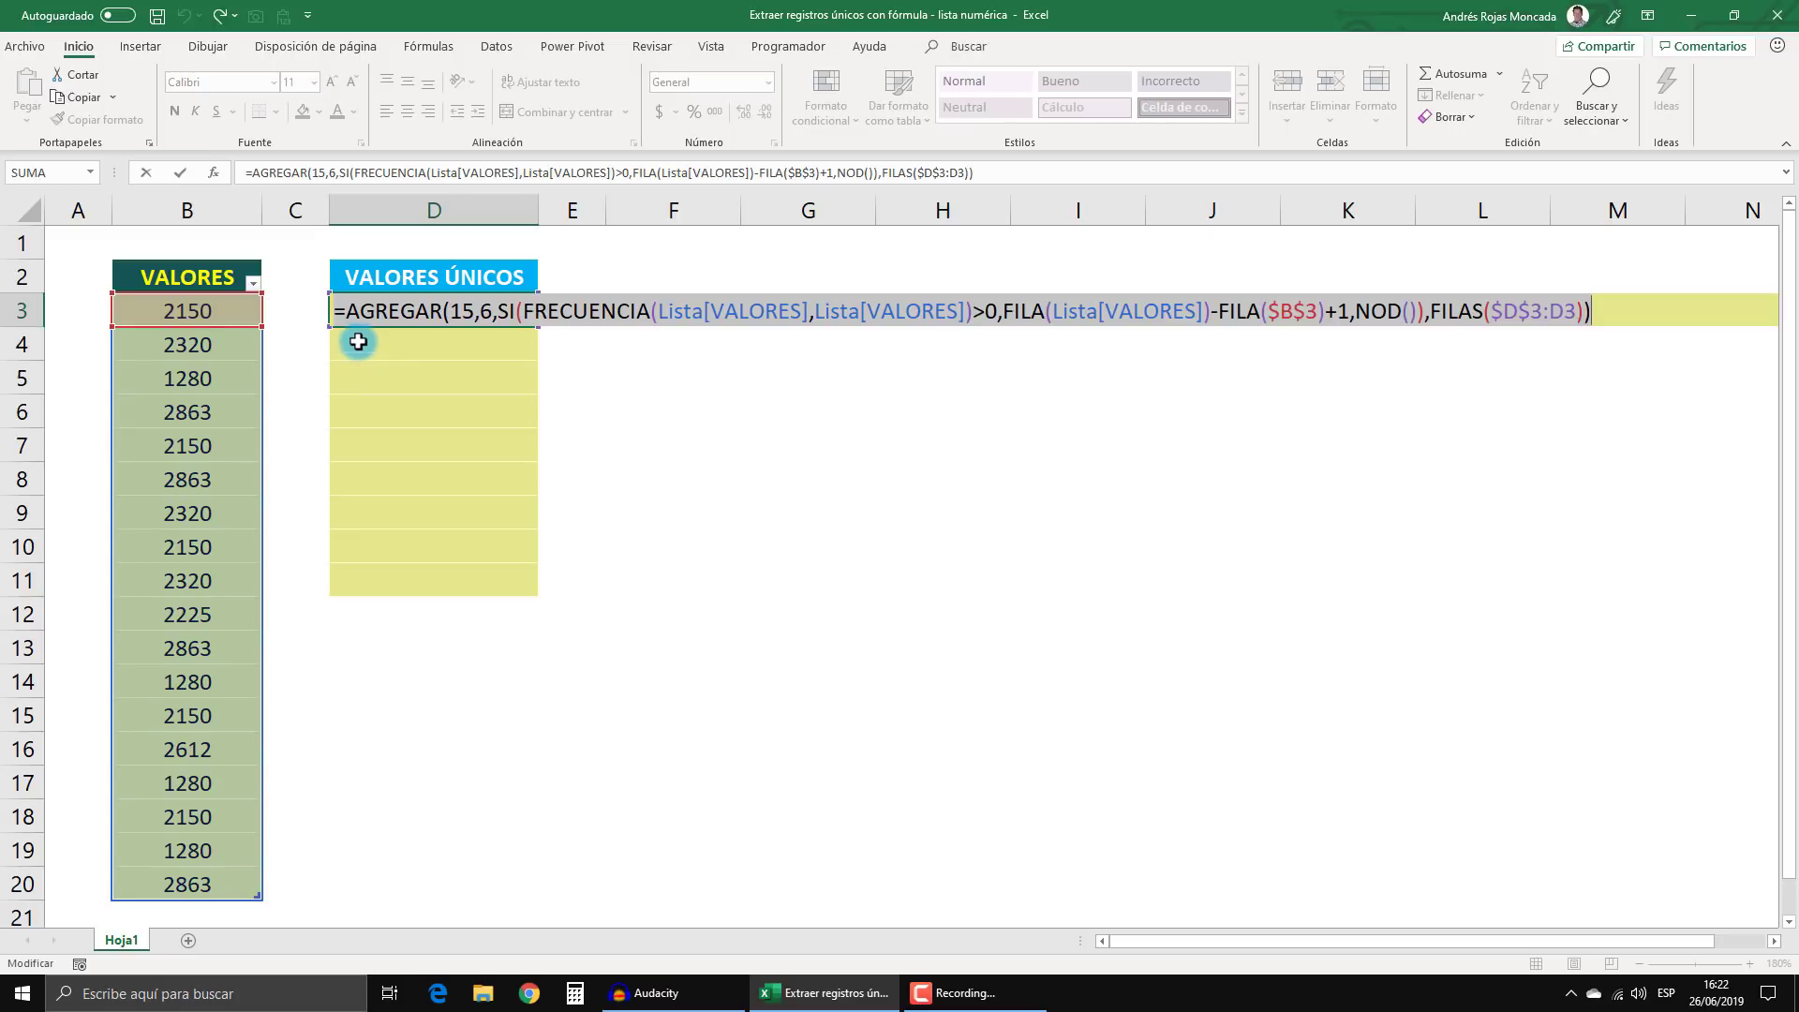
Wrap the AGREGAR formula in an INDICE function with Lista[VALORES] as matriz and AGREGAR as núm_fila.
click(338, 311)
text(INDICE()
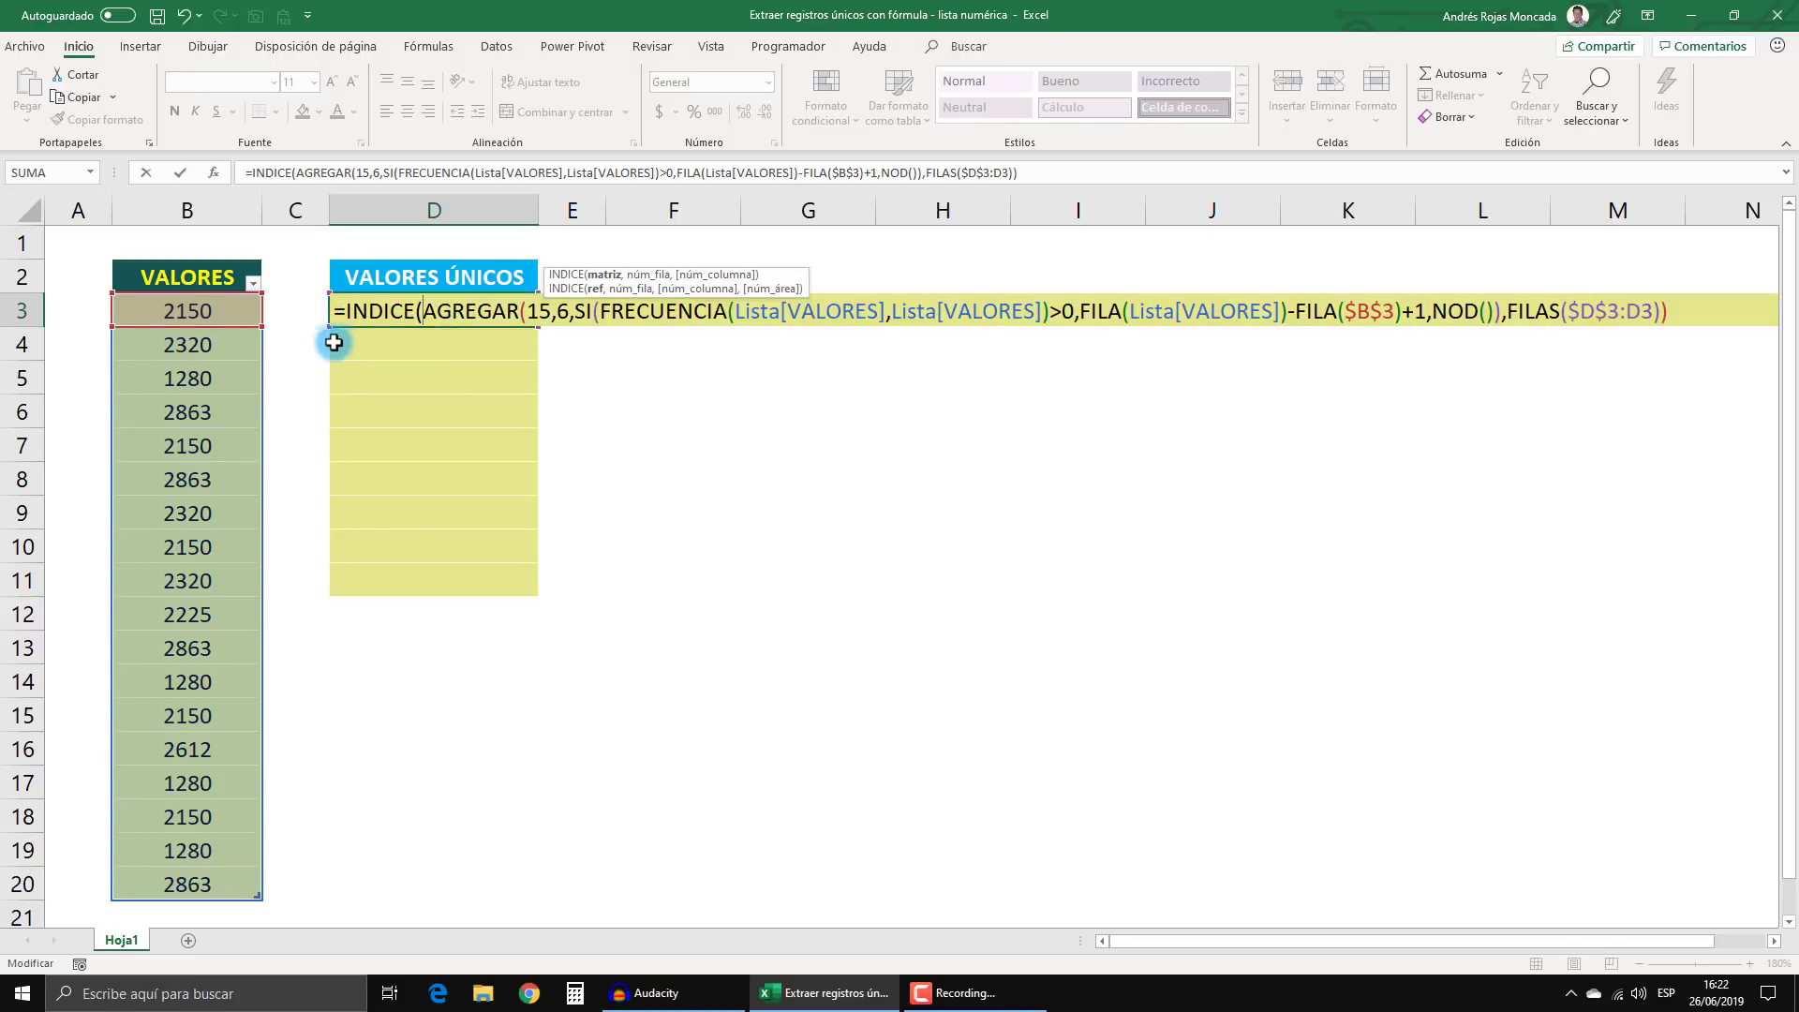
click(201, 262)
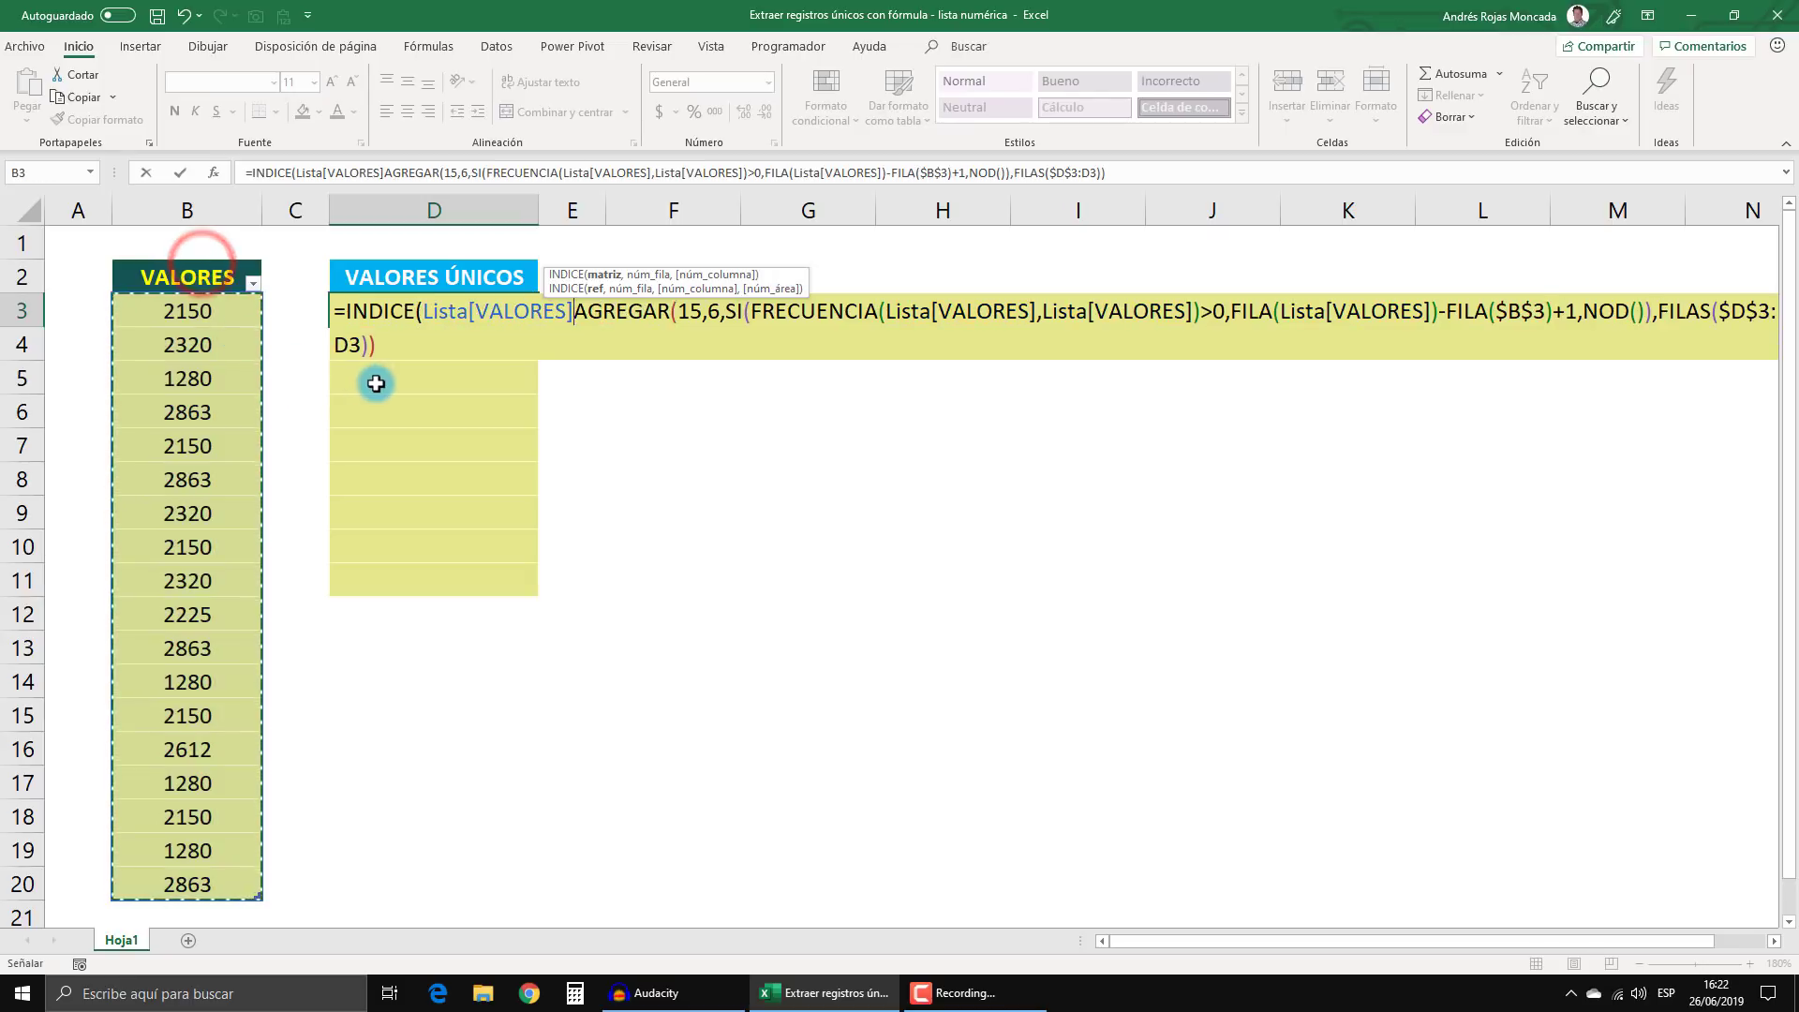
text(,)
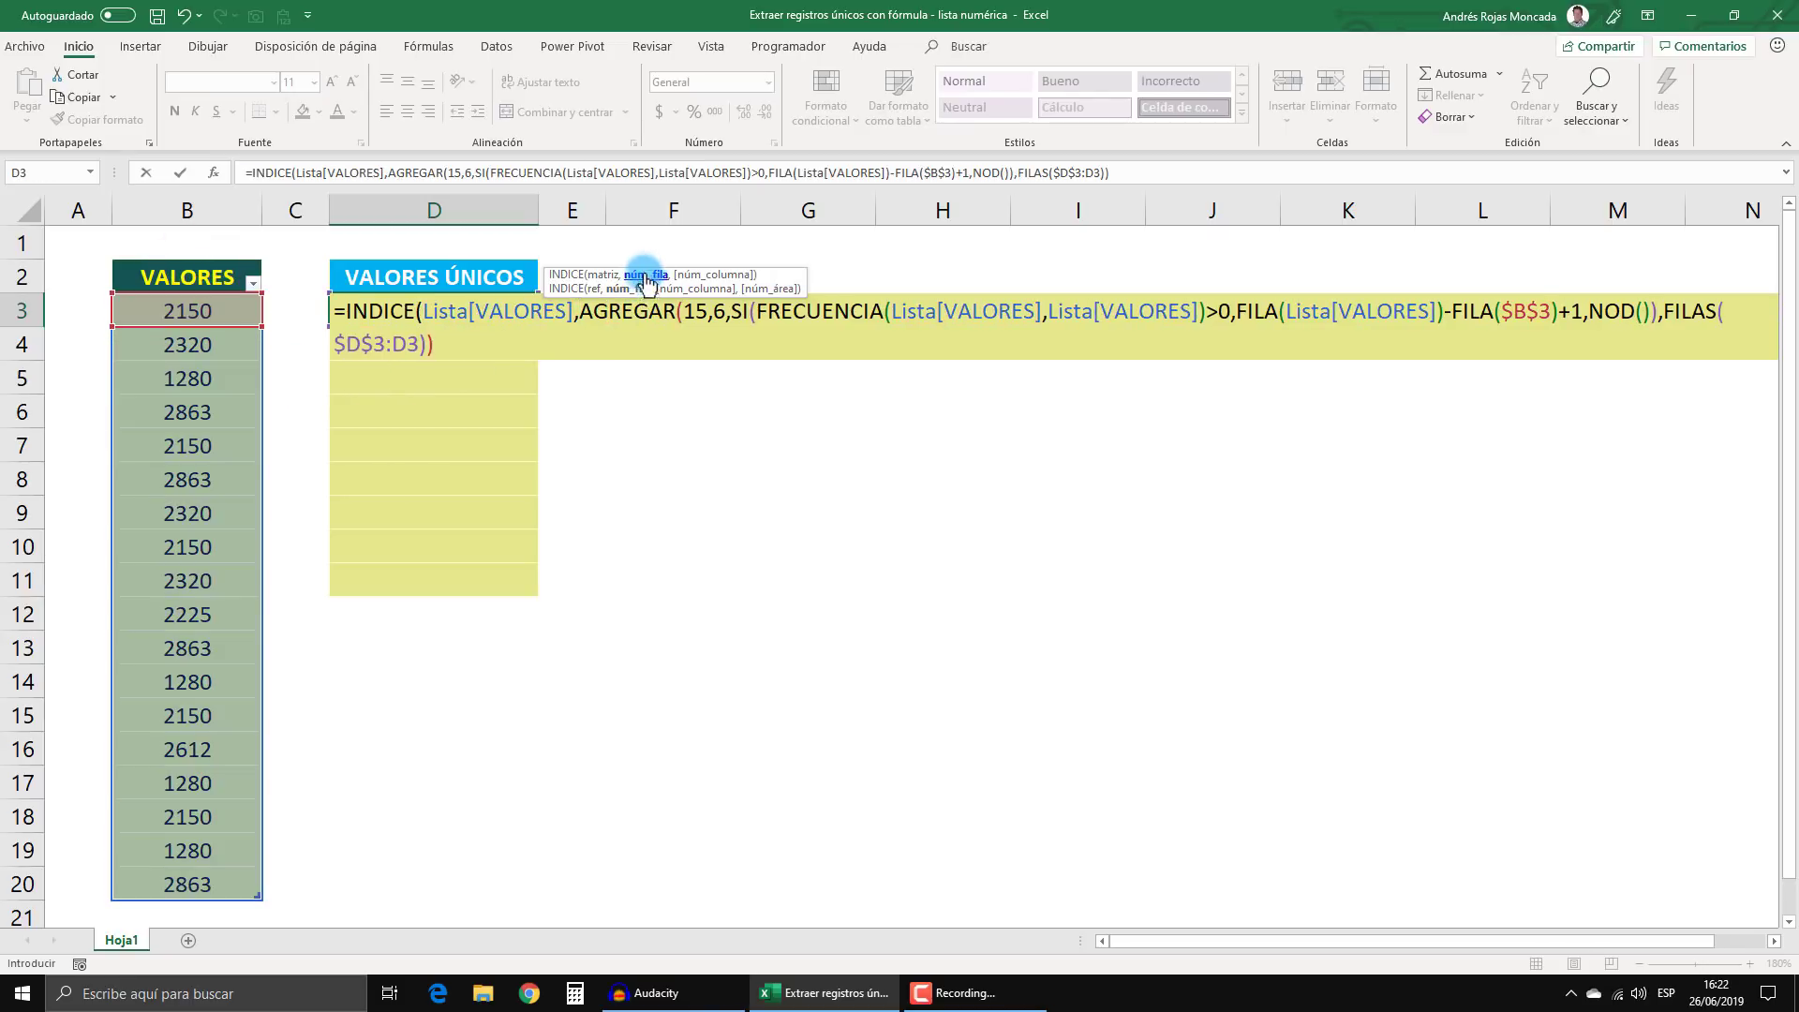
click(457, 344)
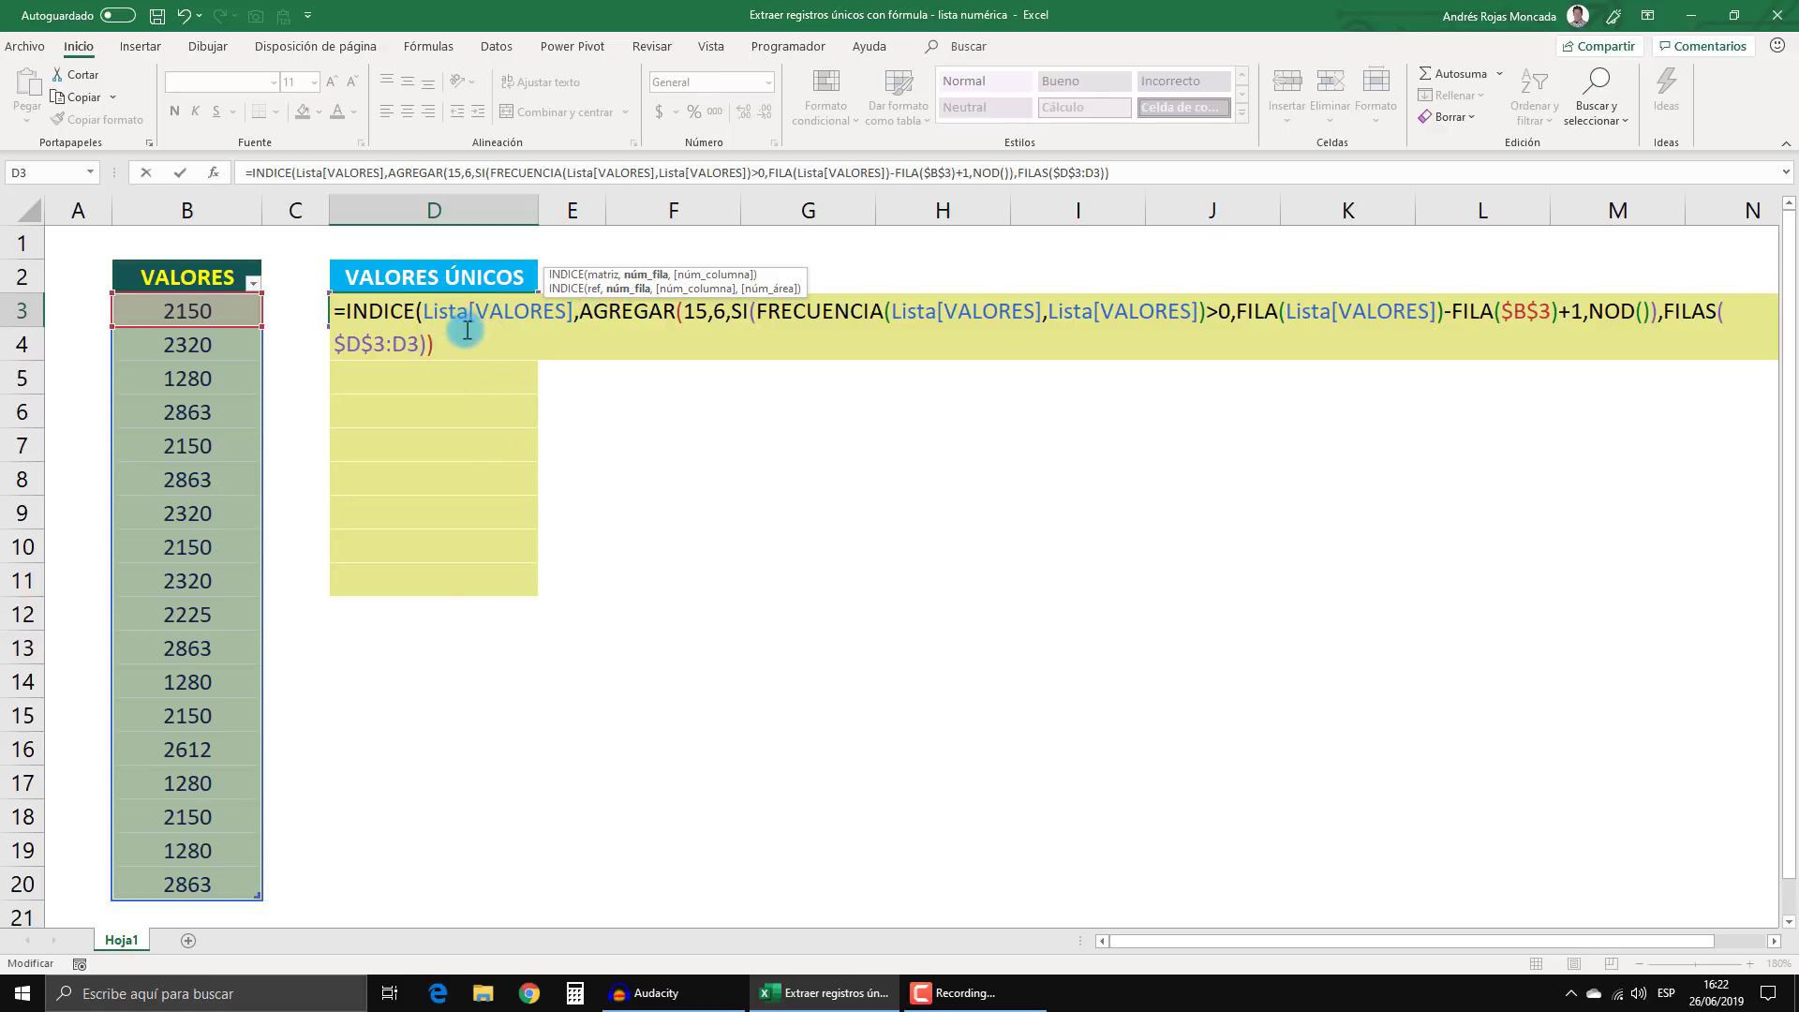
text())
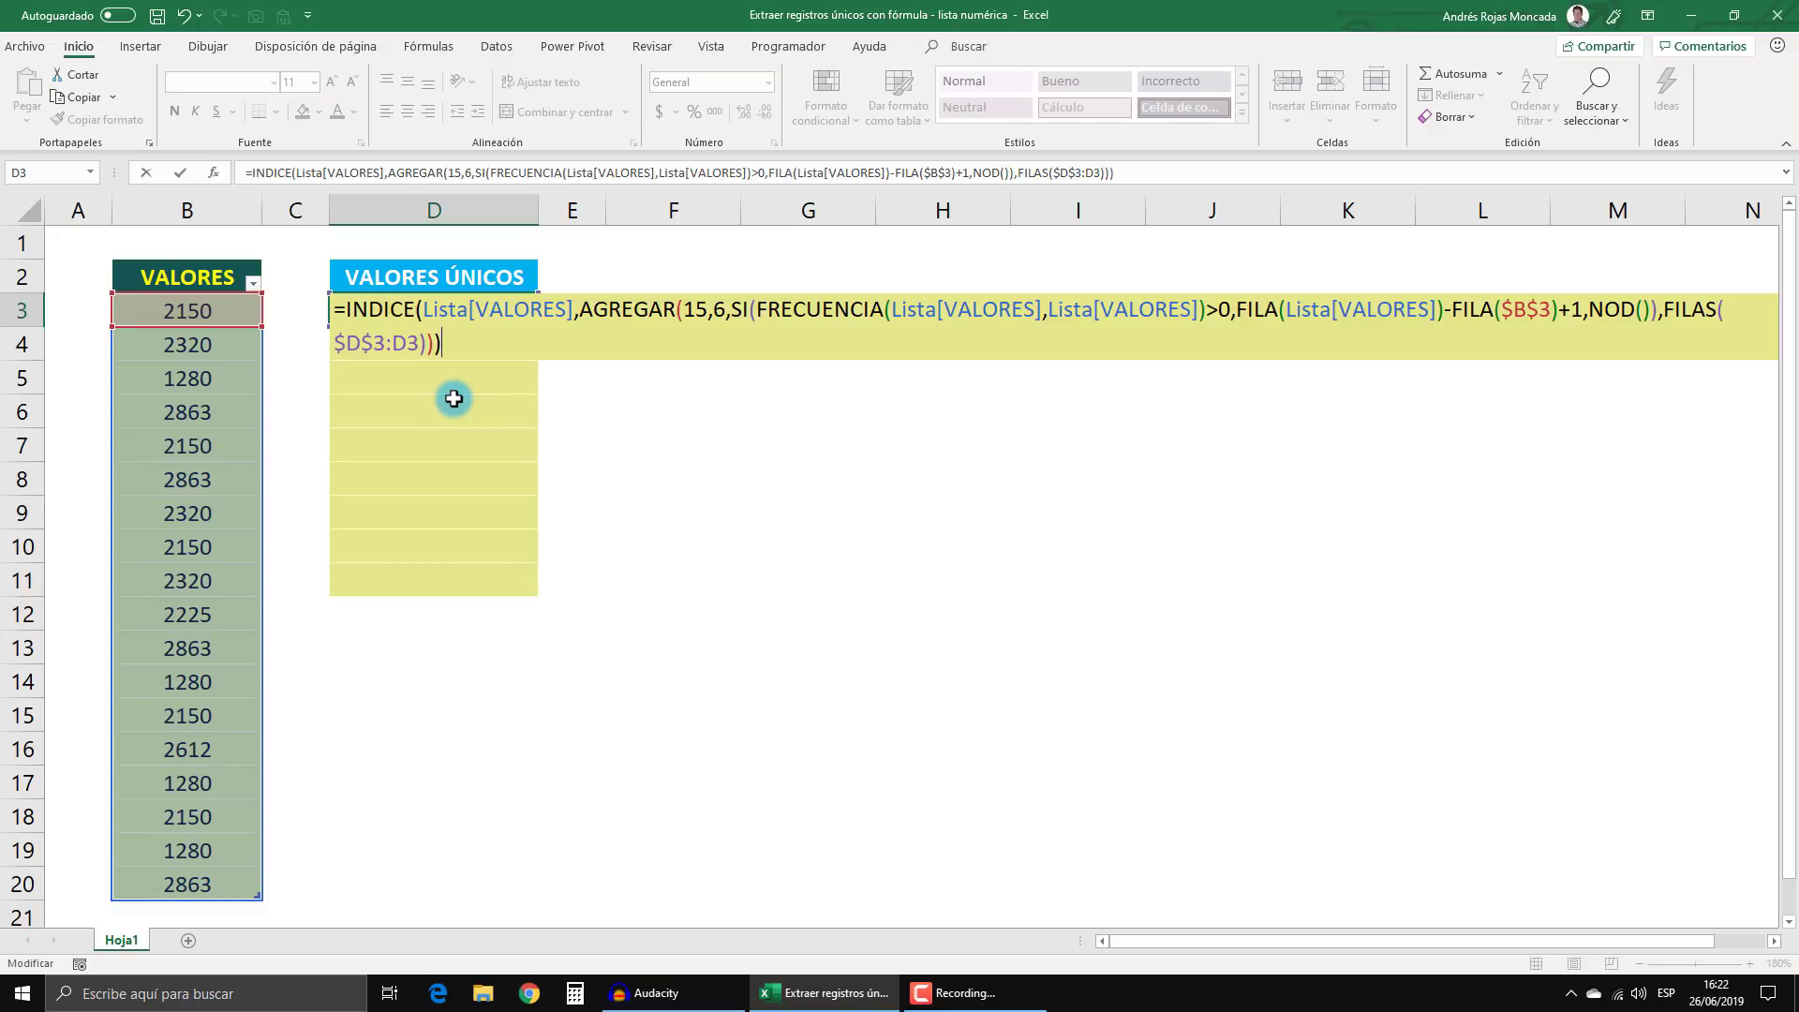
Commit the INDICE formula in D3 as an array formula and fill it down to D11.
key(ctrl+shift+Return)
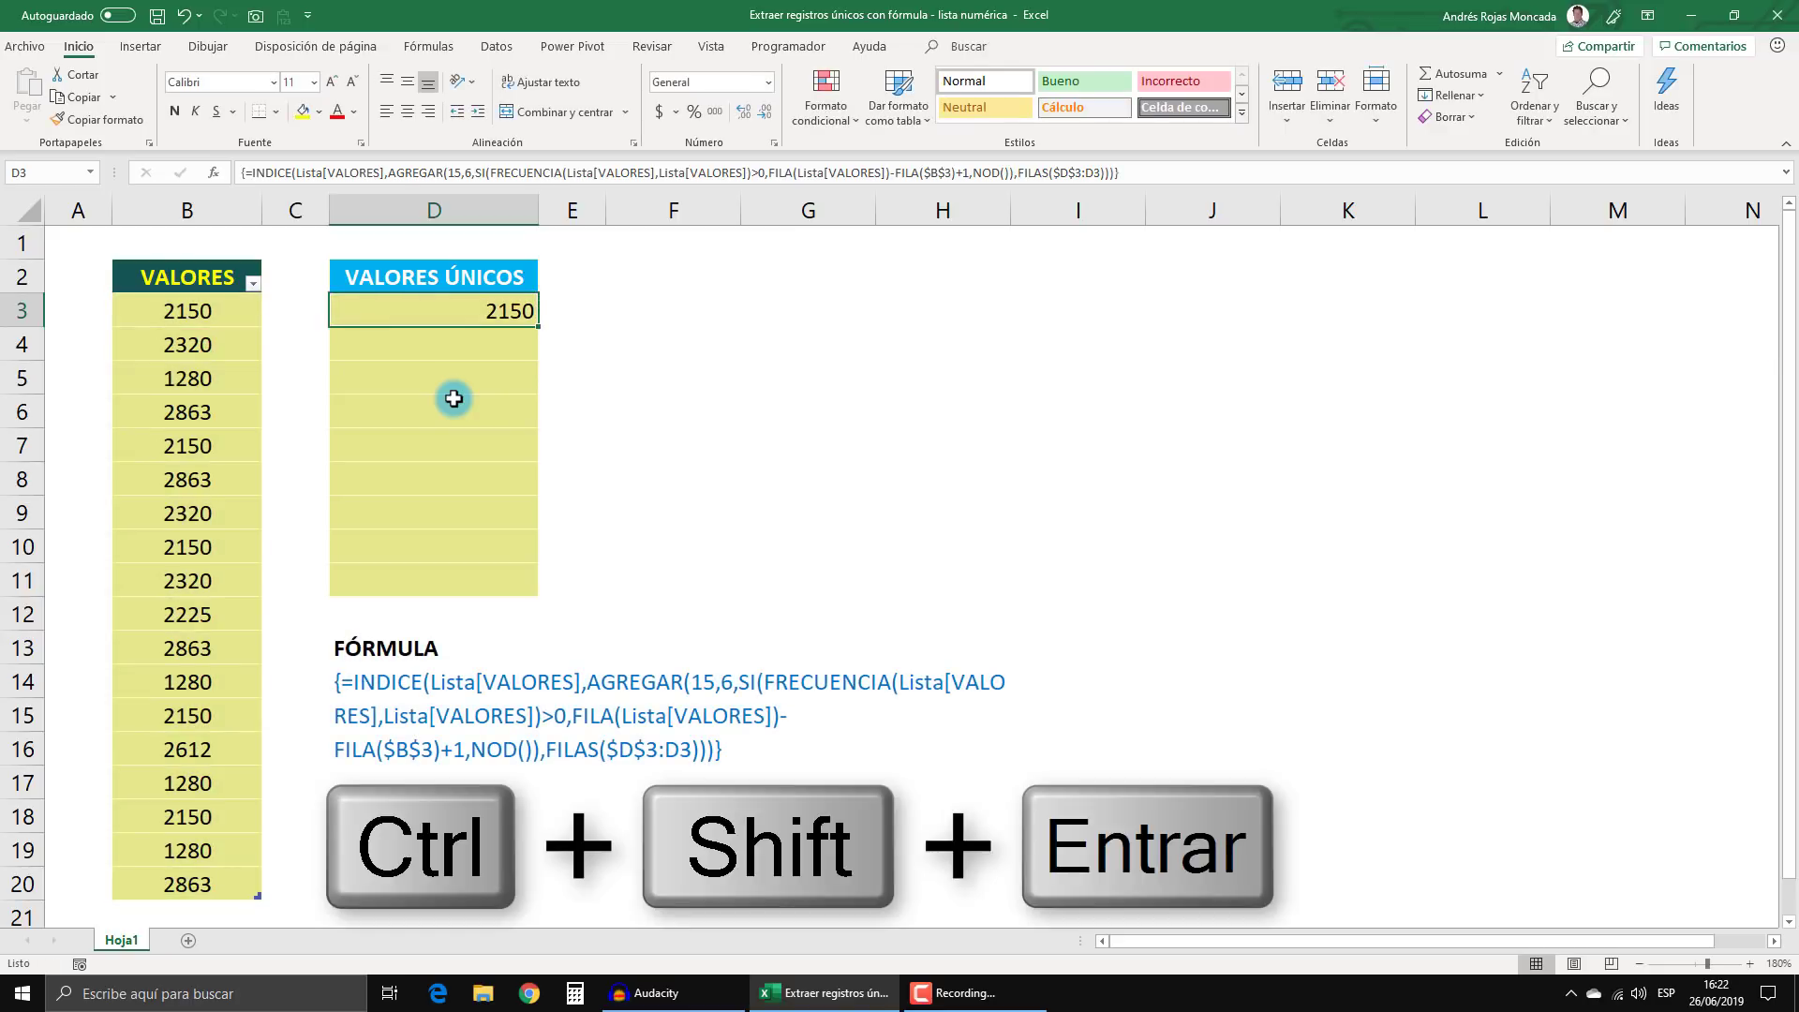
drag(539, 326, 502, 591)
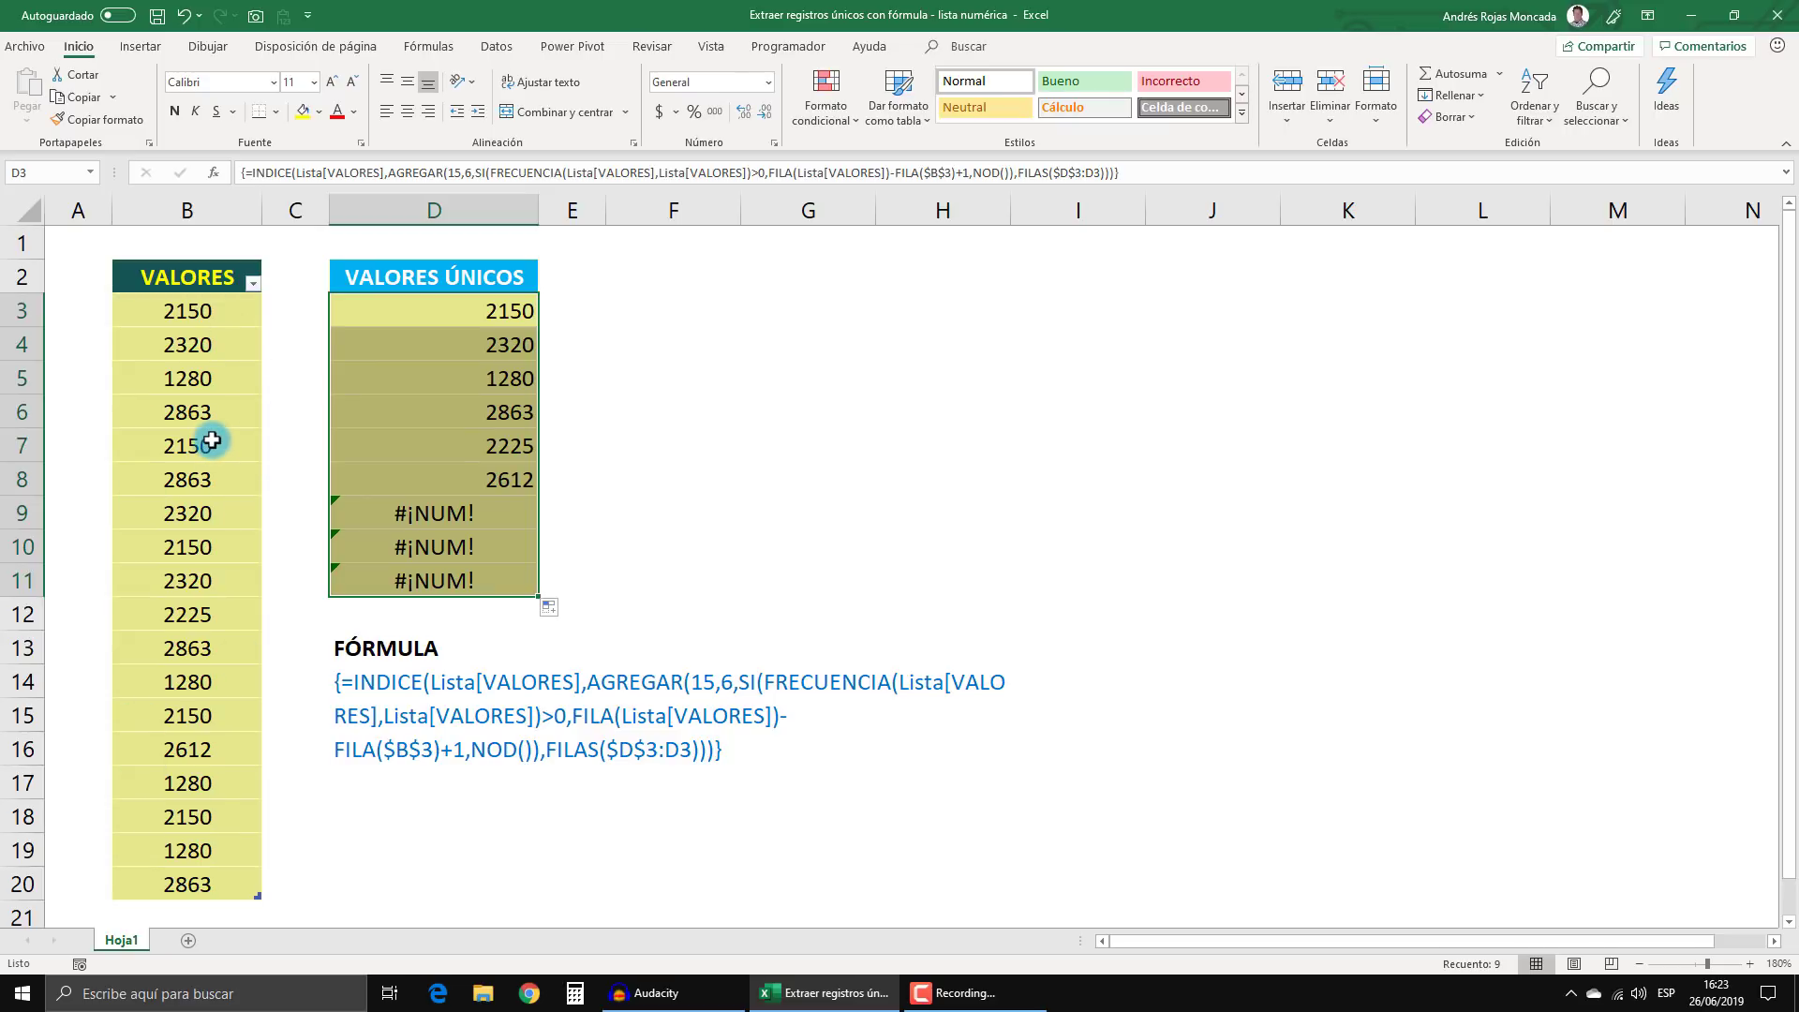
Wrap the D3 formula in SI.ERROR with an empty string "" as the value returned on error.
click(389, 310)
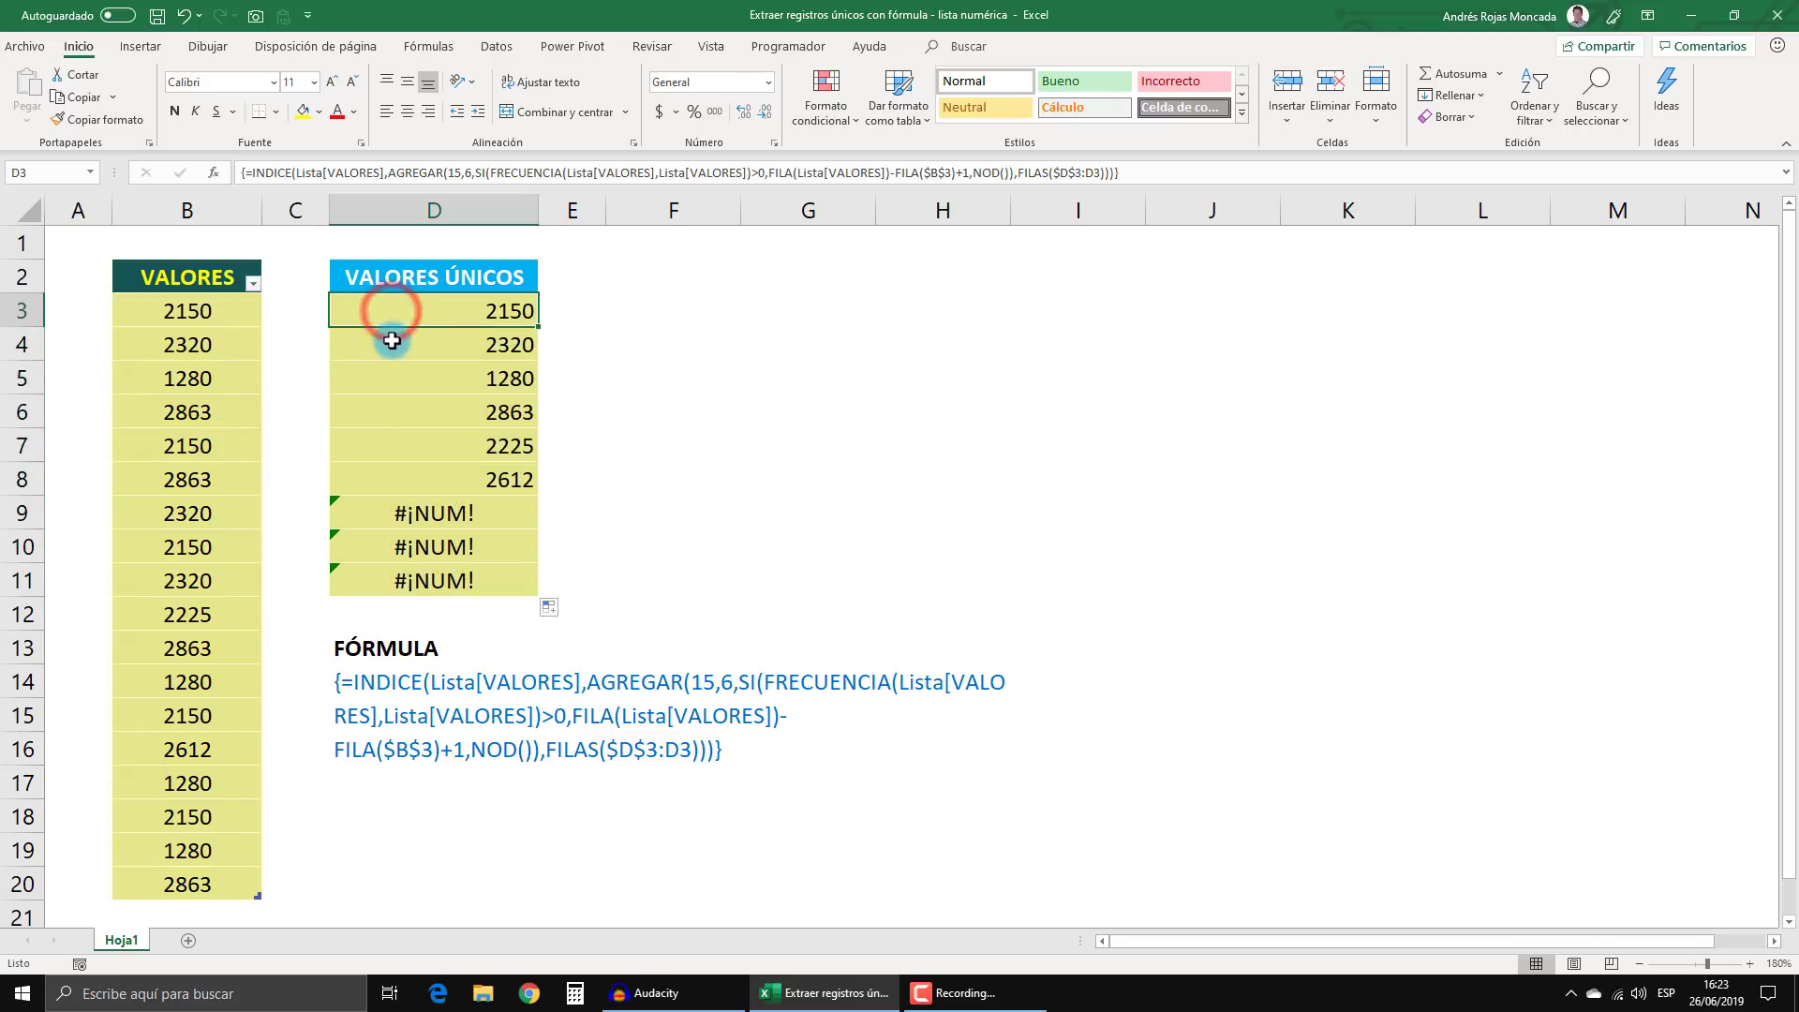
key(F2)
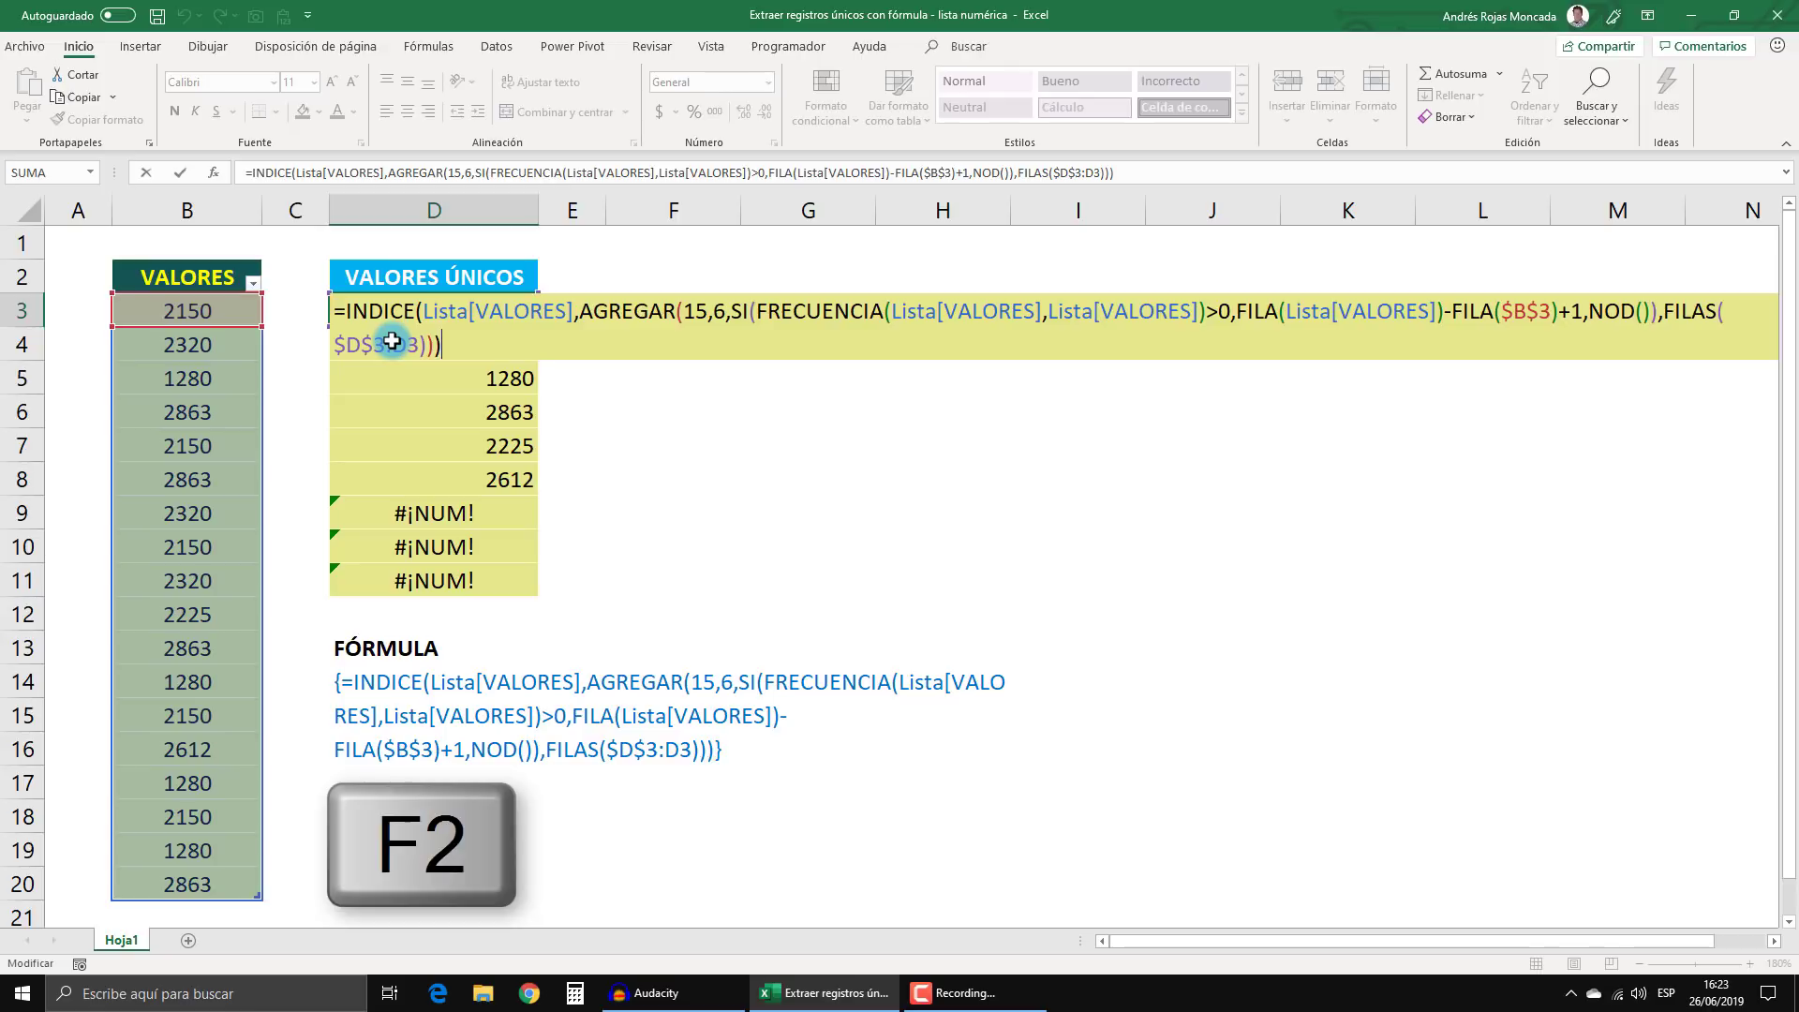
click(348, 319)
text(si)
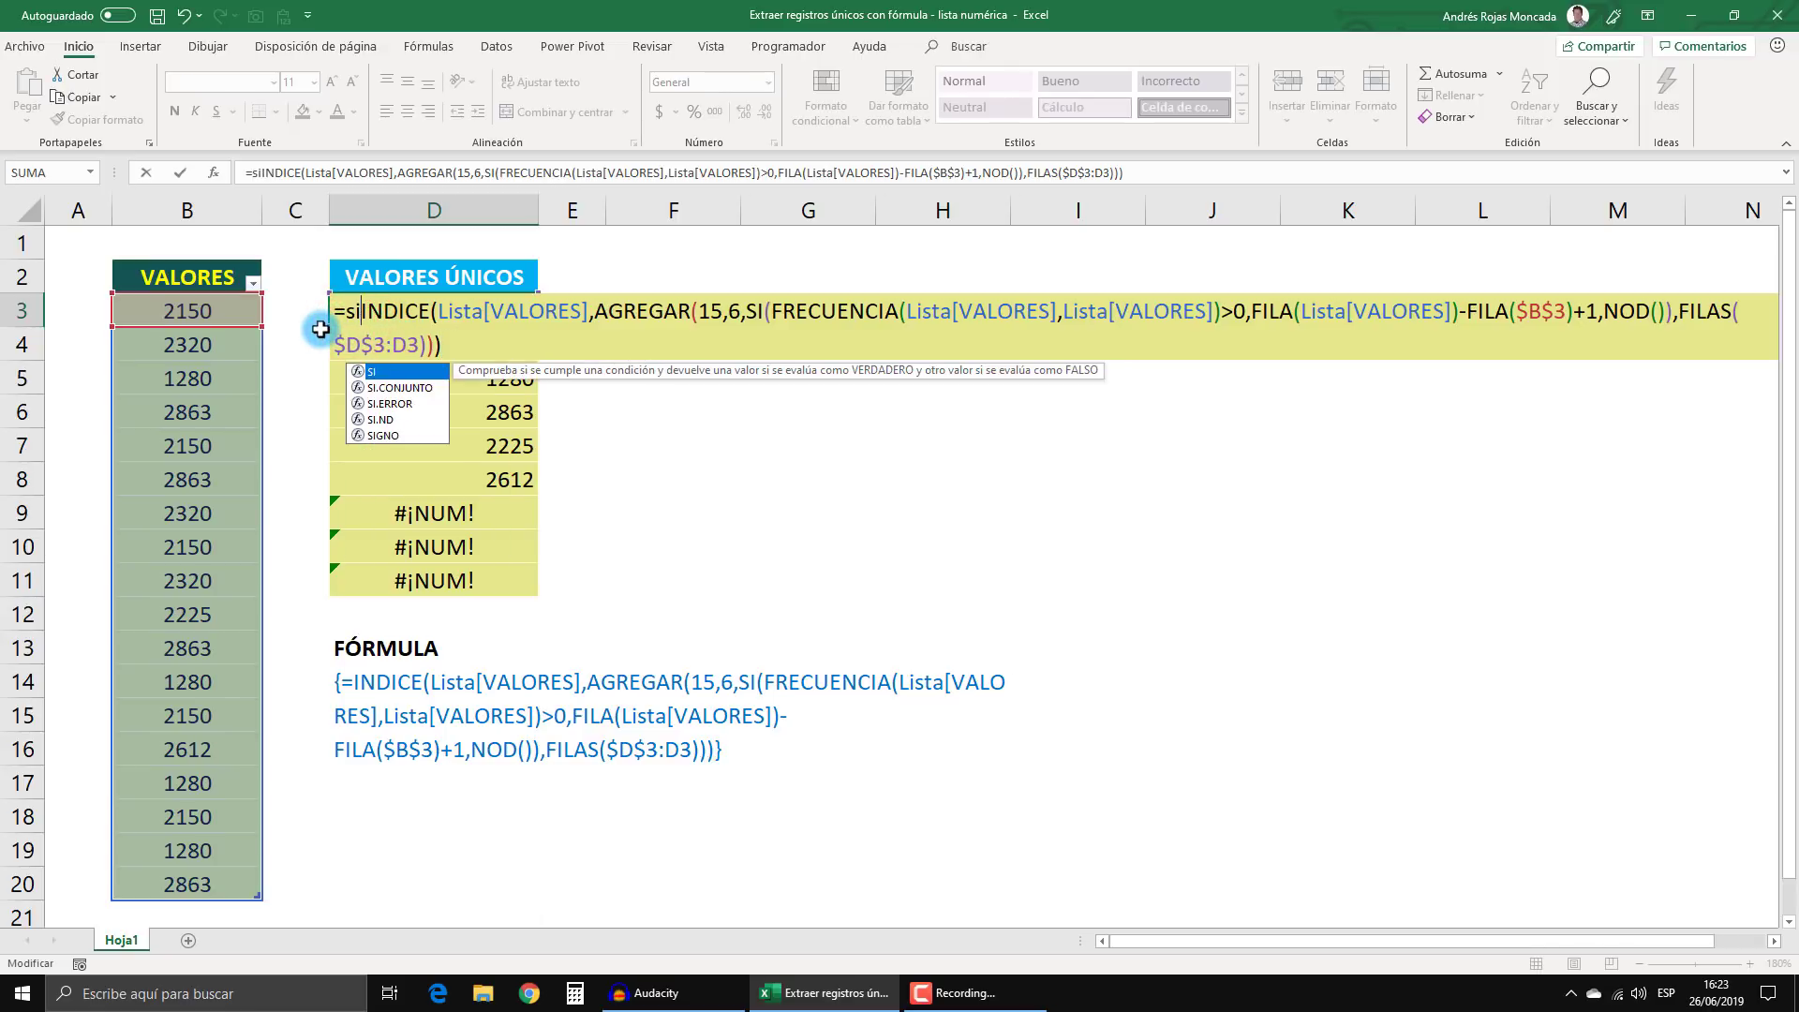
key(Down)
key(Down)
key(Tab)
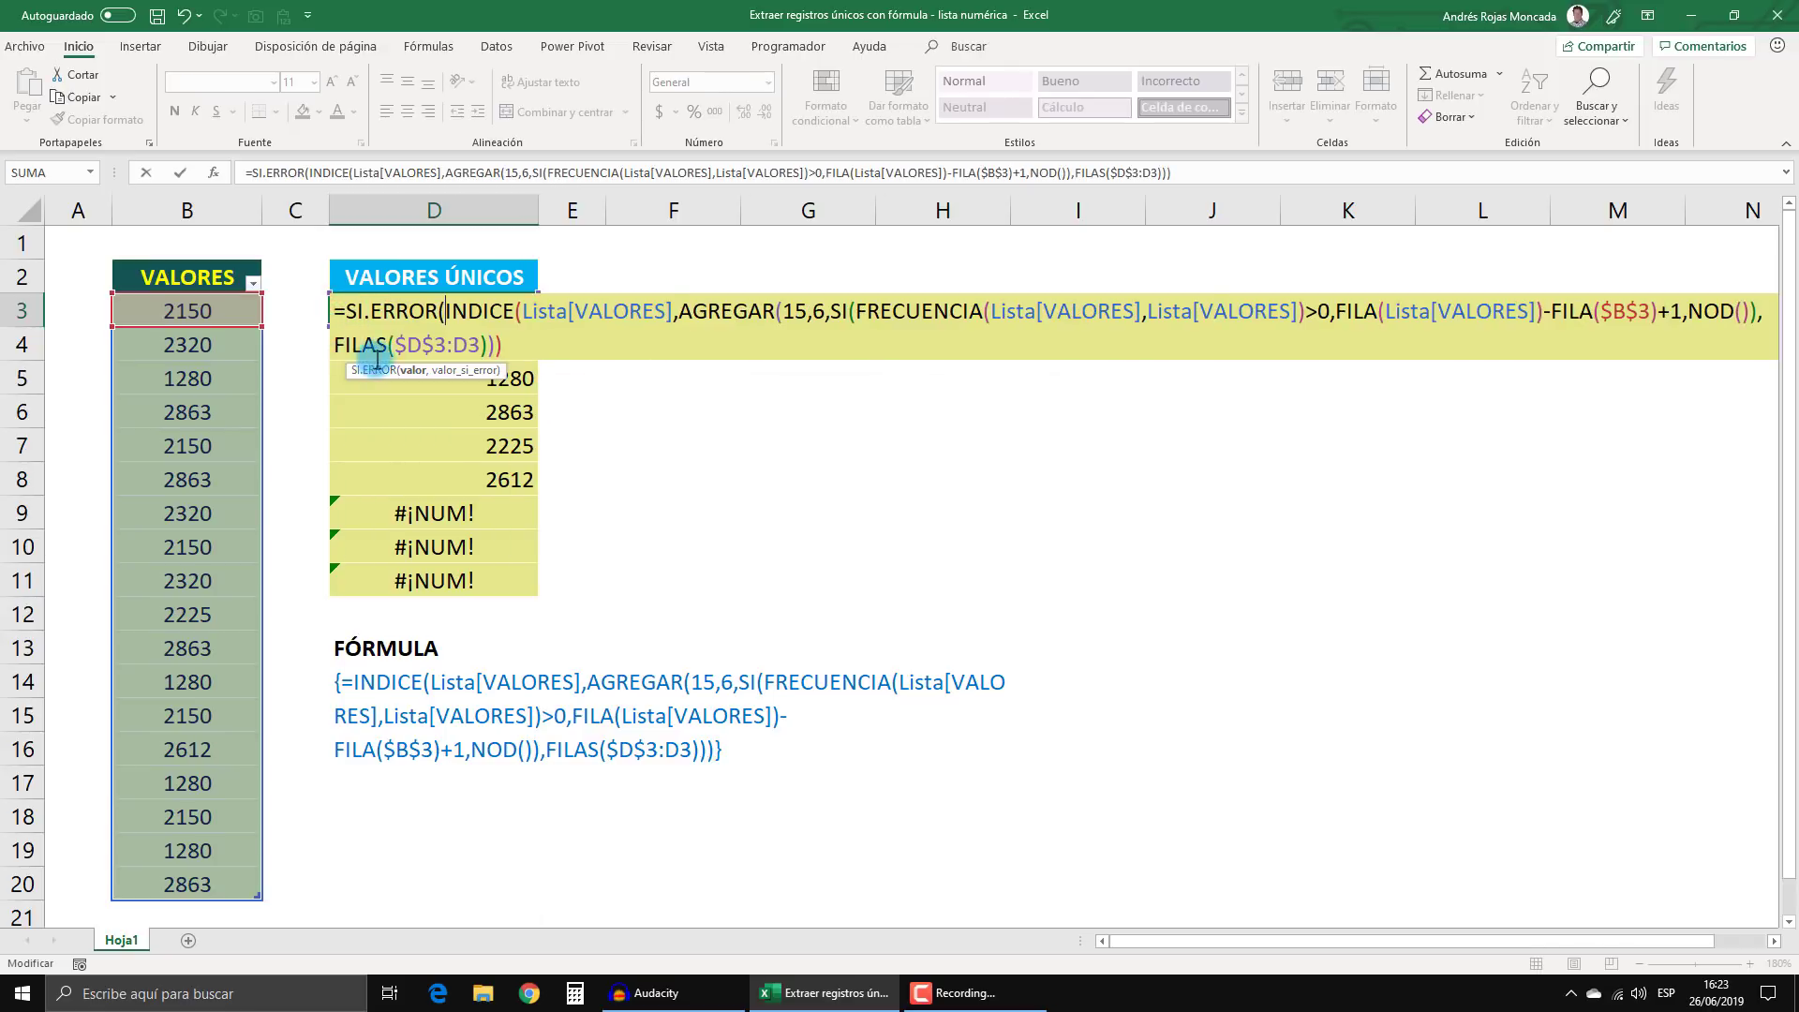
click(413, 370)
click(514, 351)
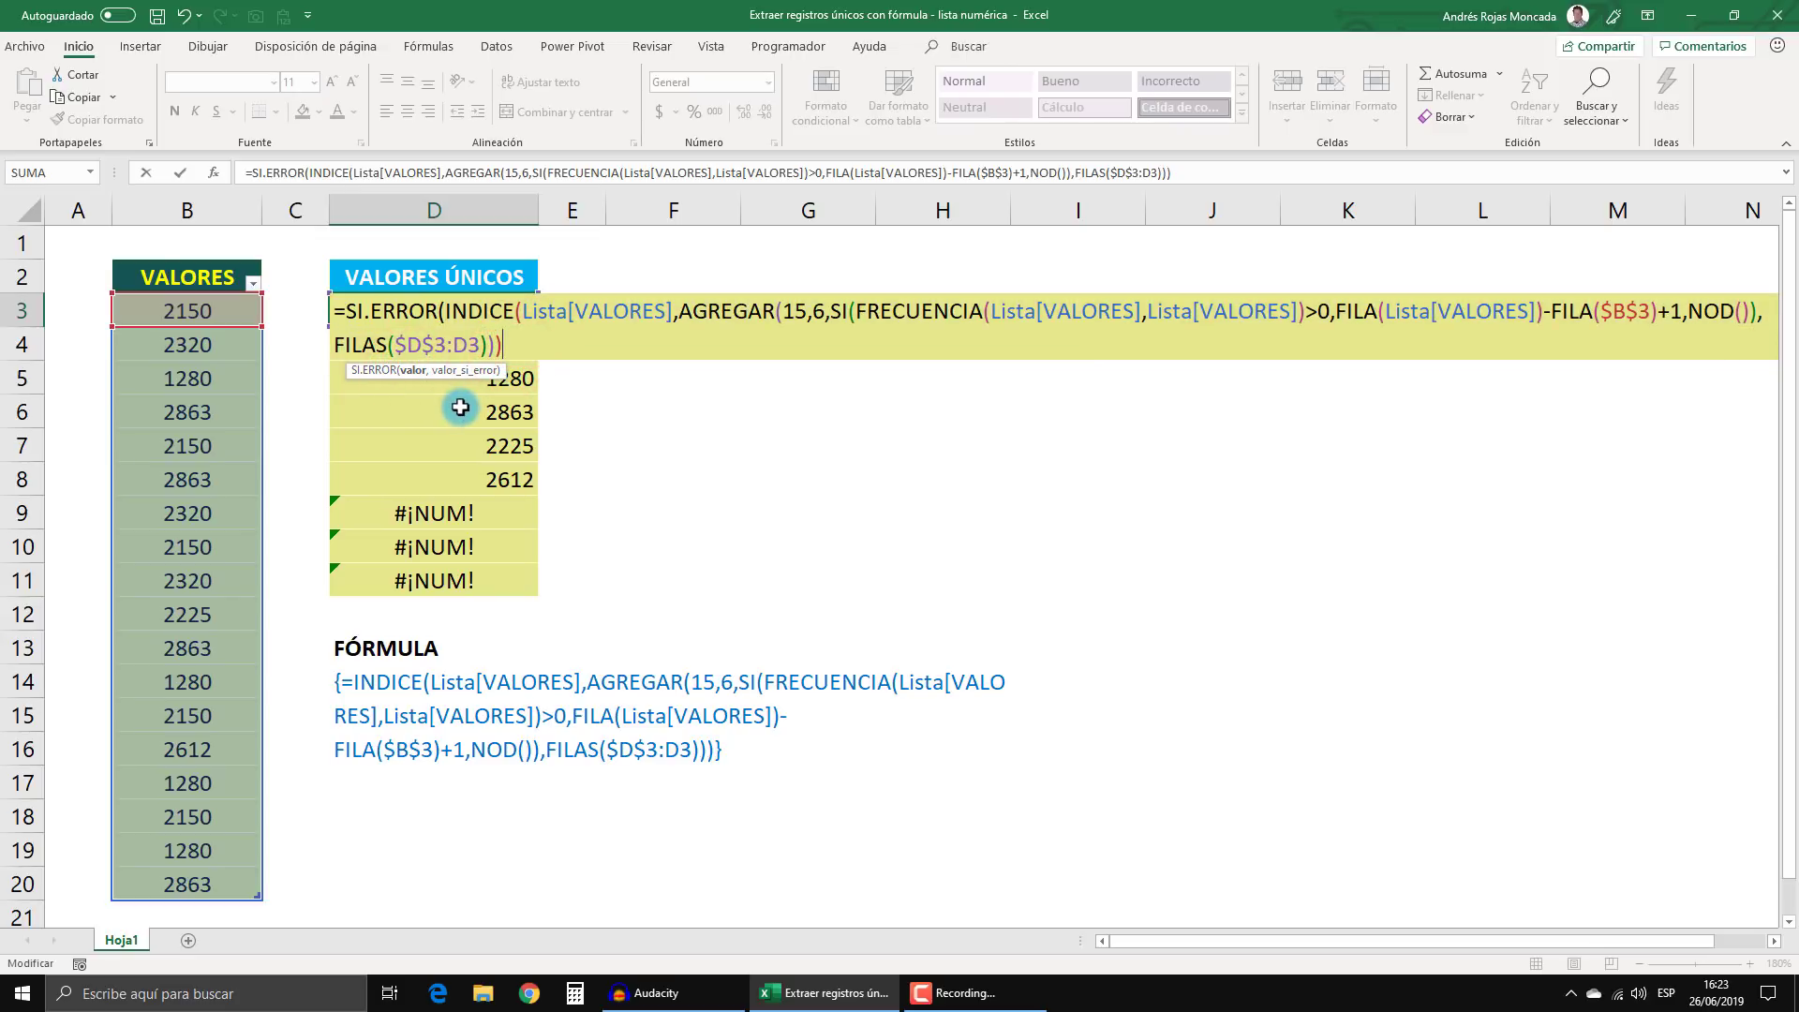
text(,""))
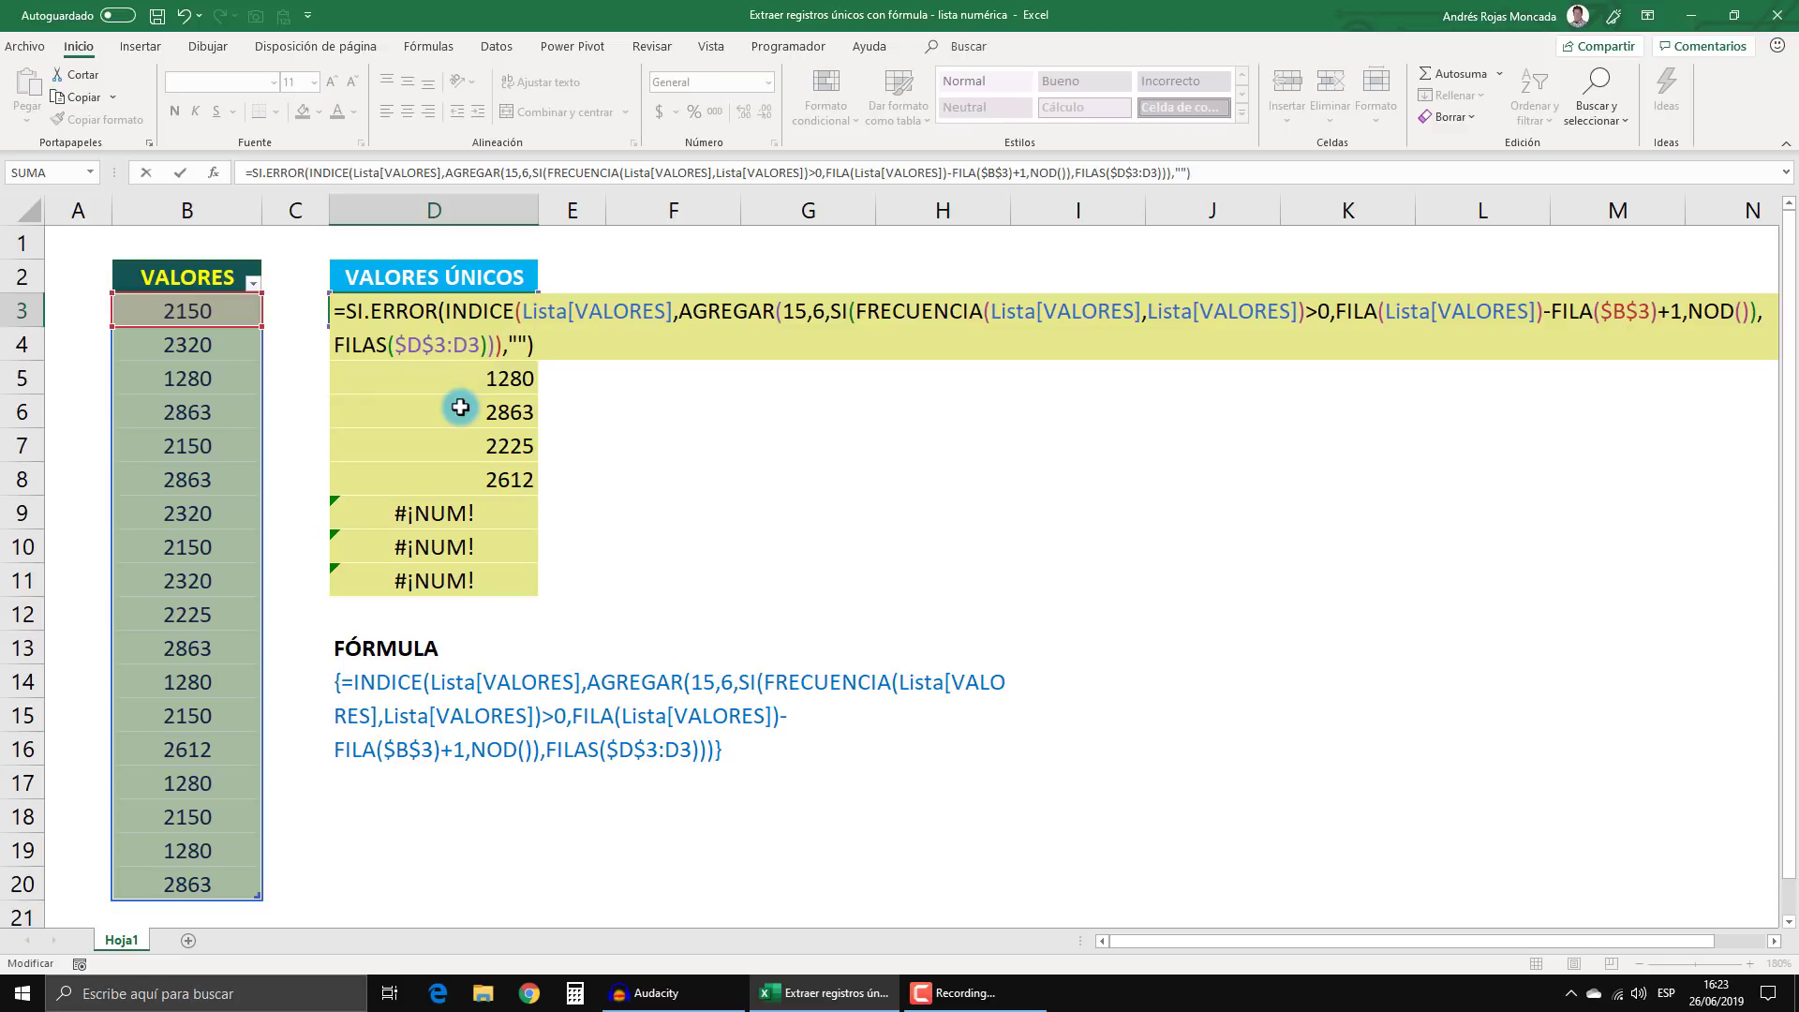
Commit the SI.ERROR formula in D3 as an array formula and copy it down through D11.
key(ctrl+shift+Return)
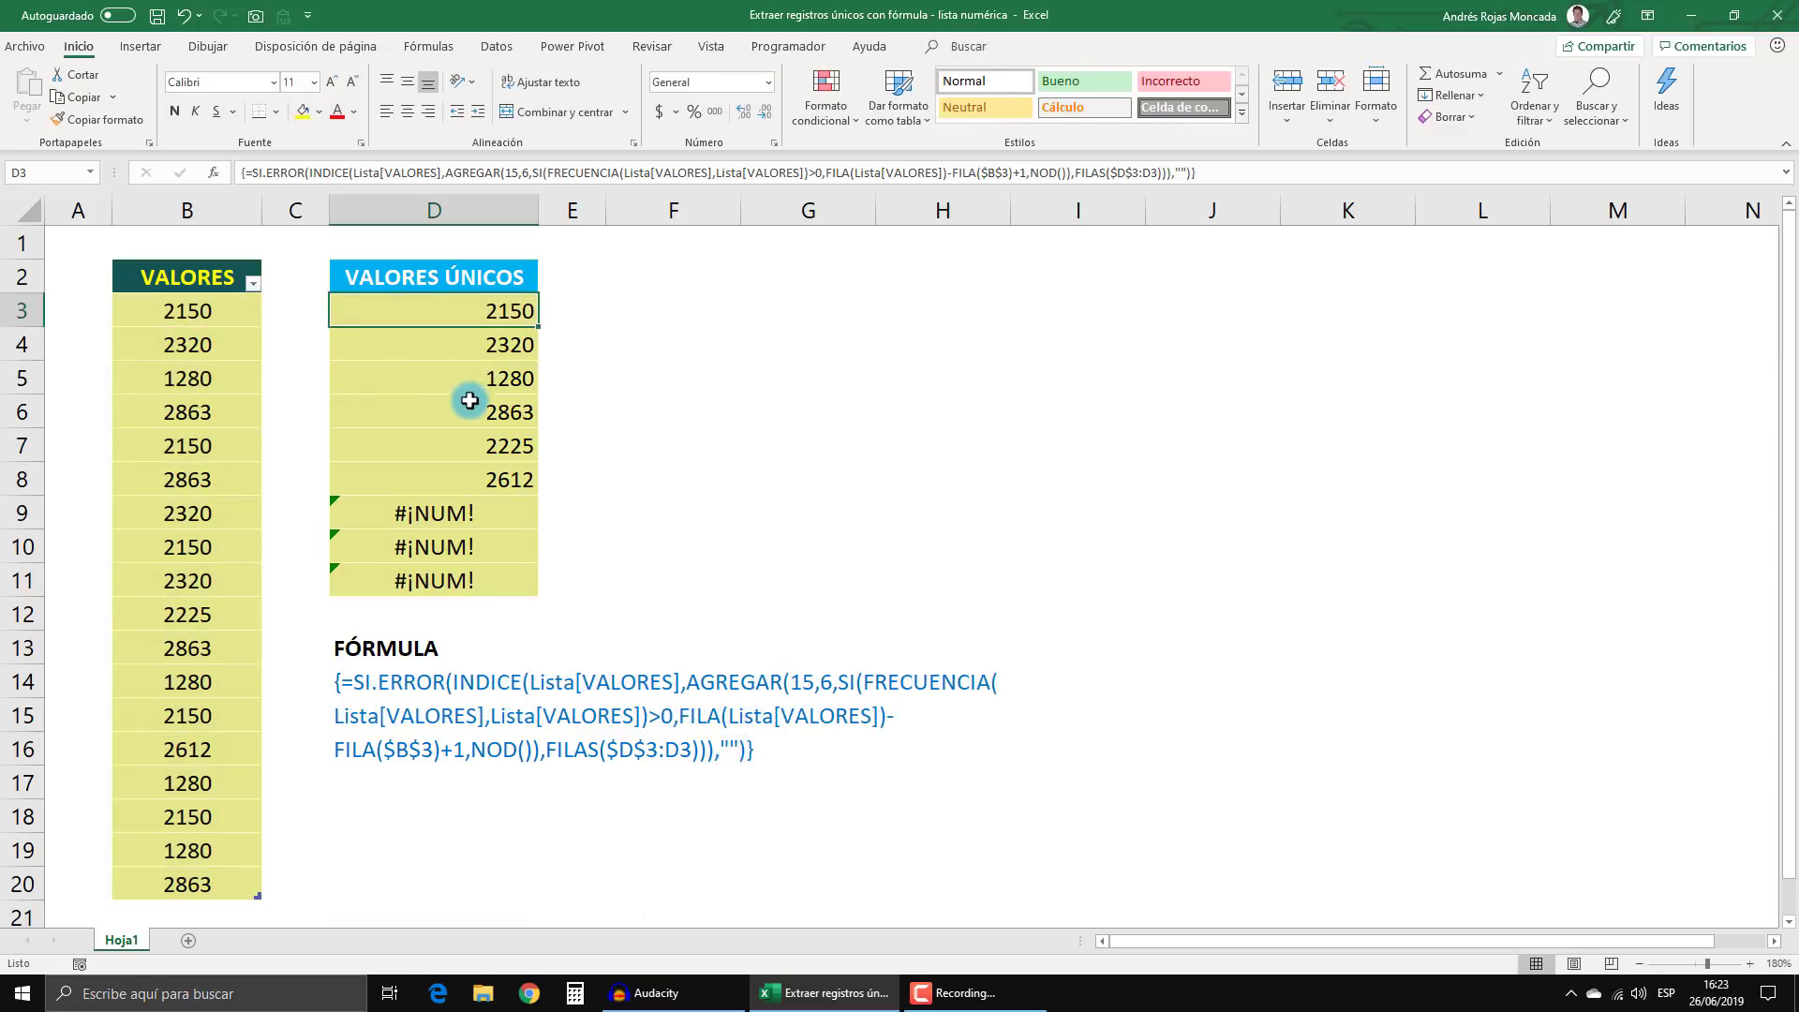
drag(537, 326, 498, 602)
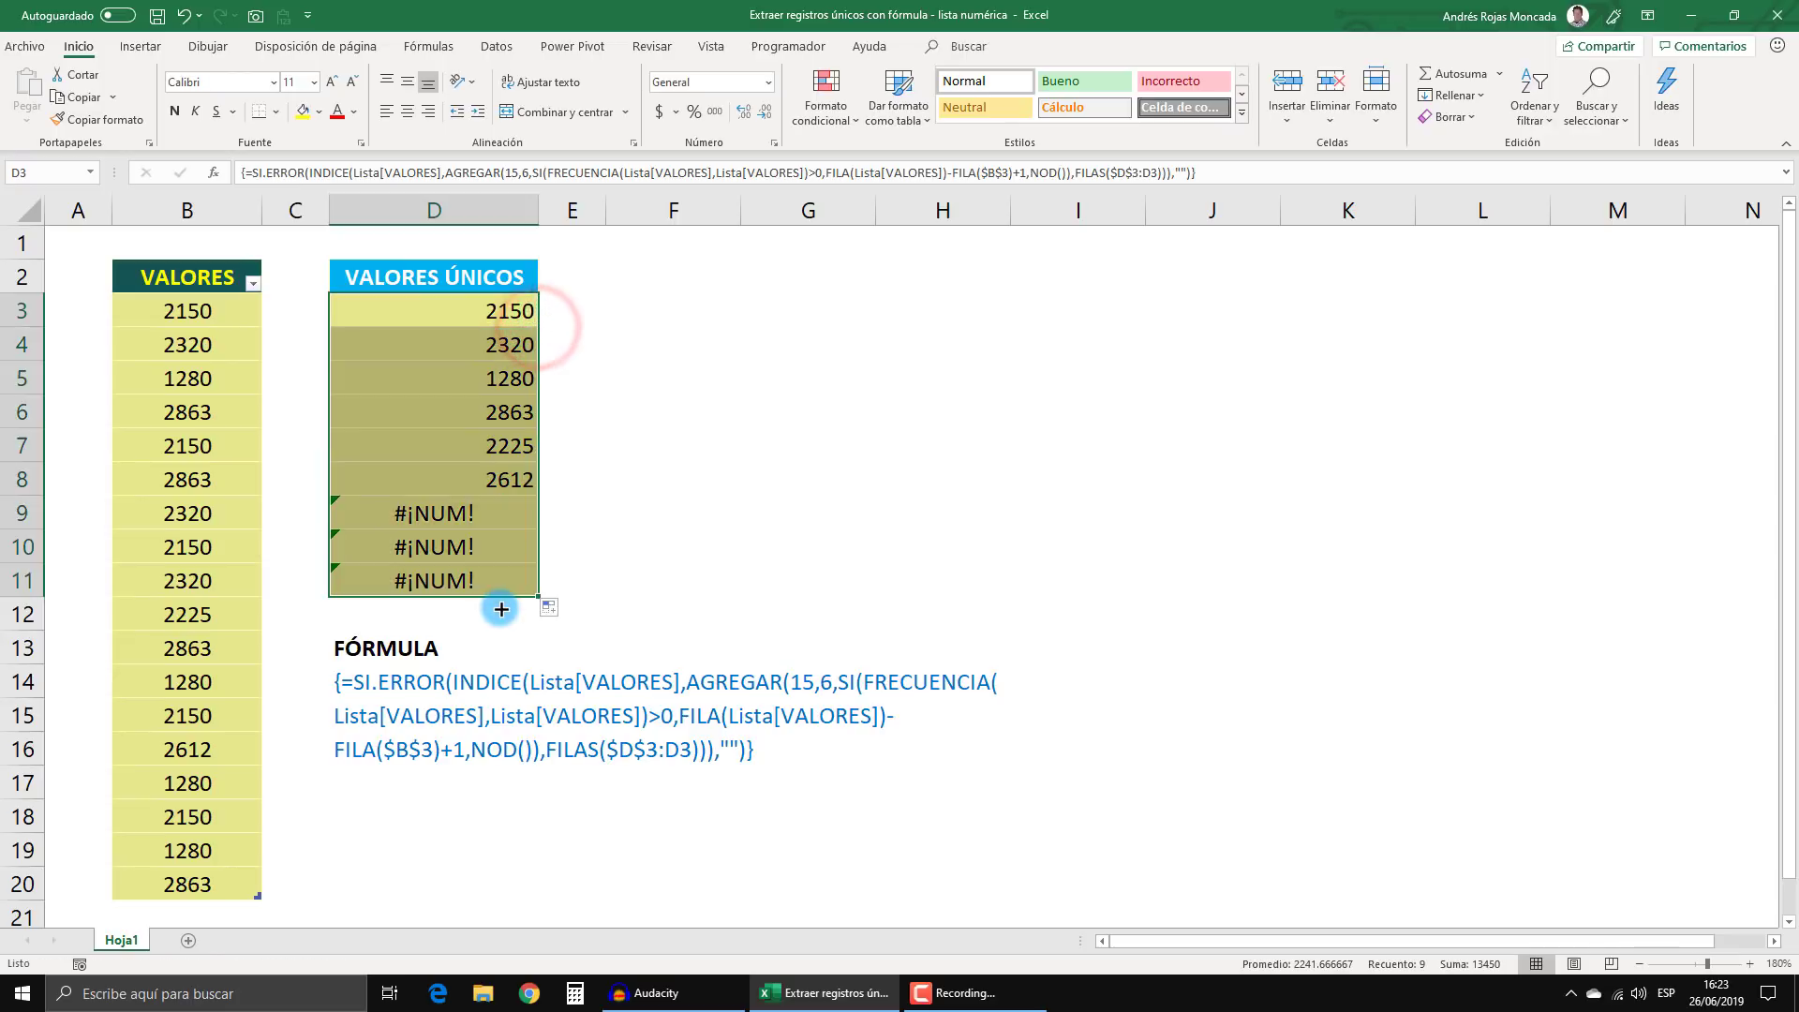
click(655, 274)
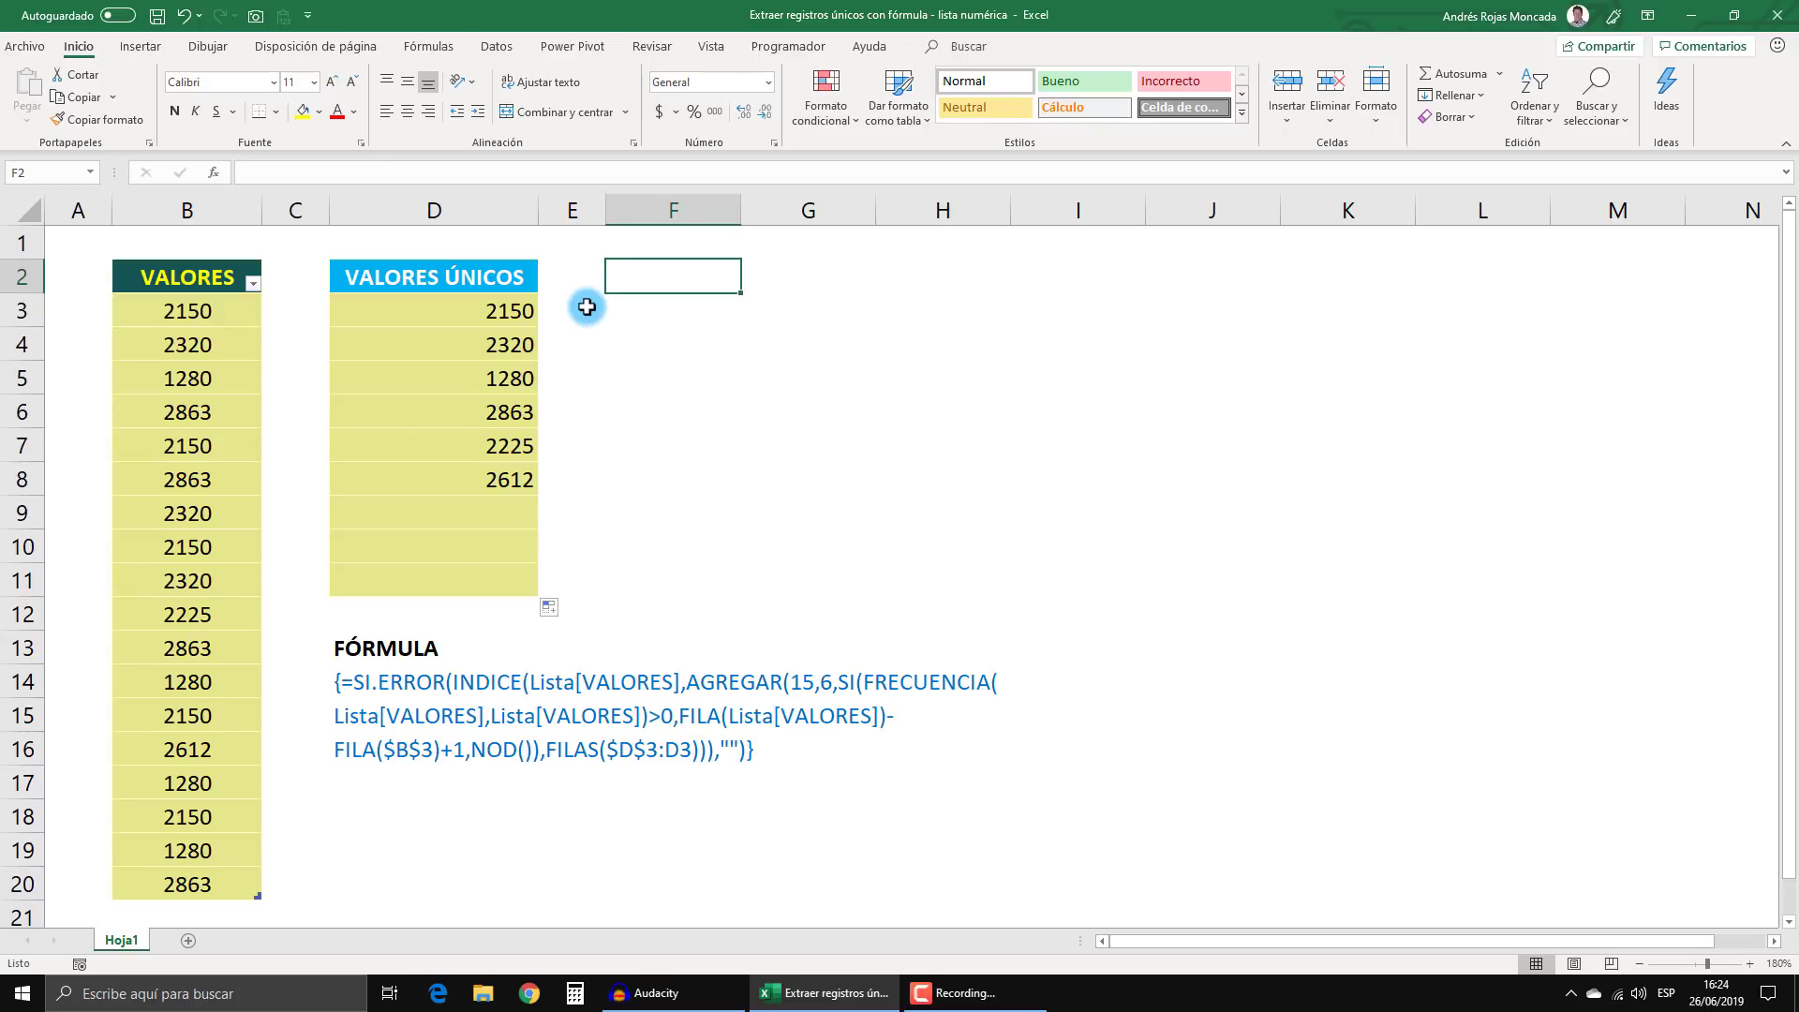
Change the value in cell B8 of the VALORES list to 1 to test the unique-value extraction.
click(232, 477)
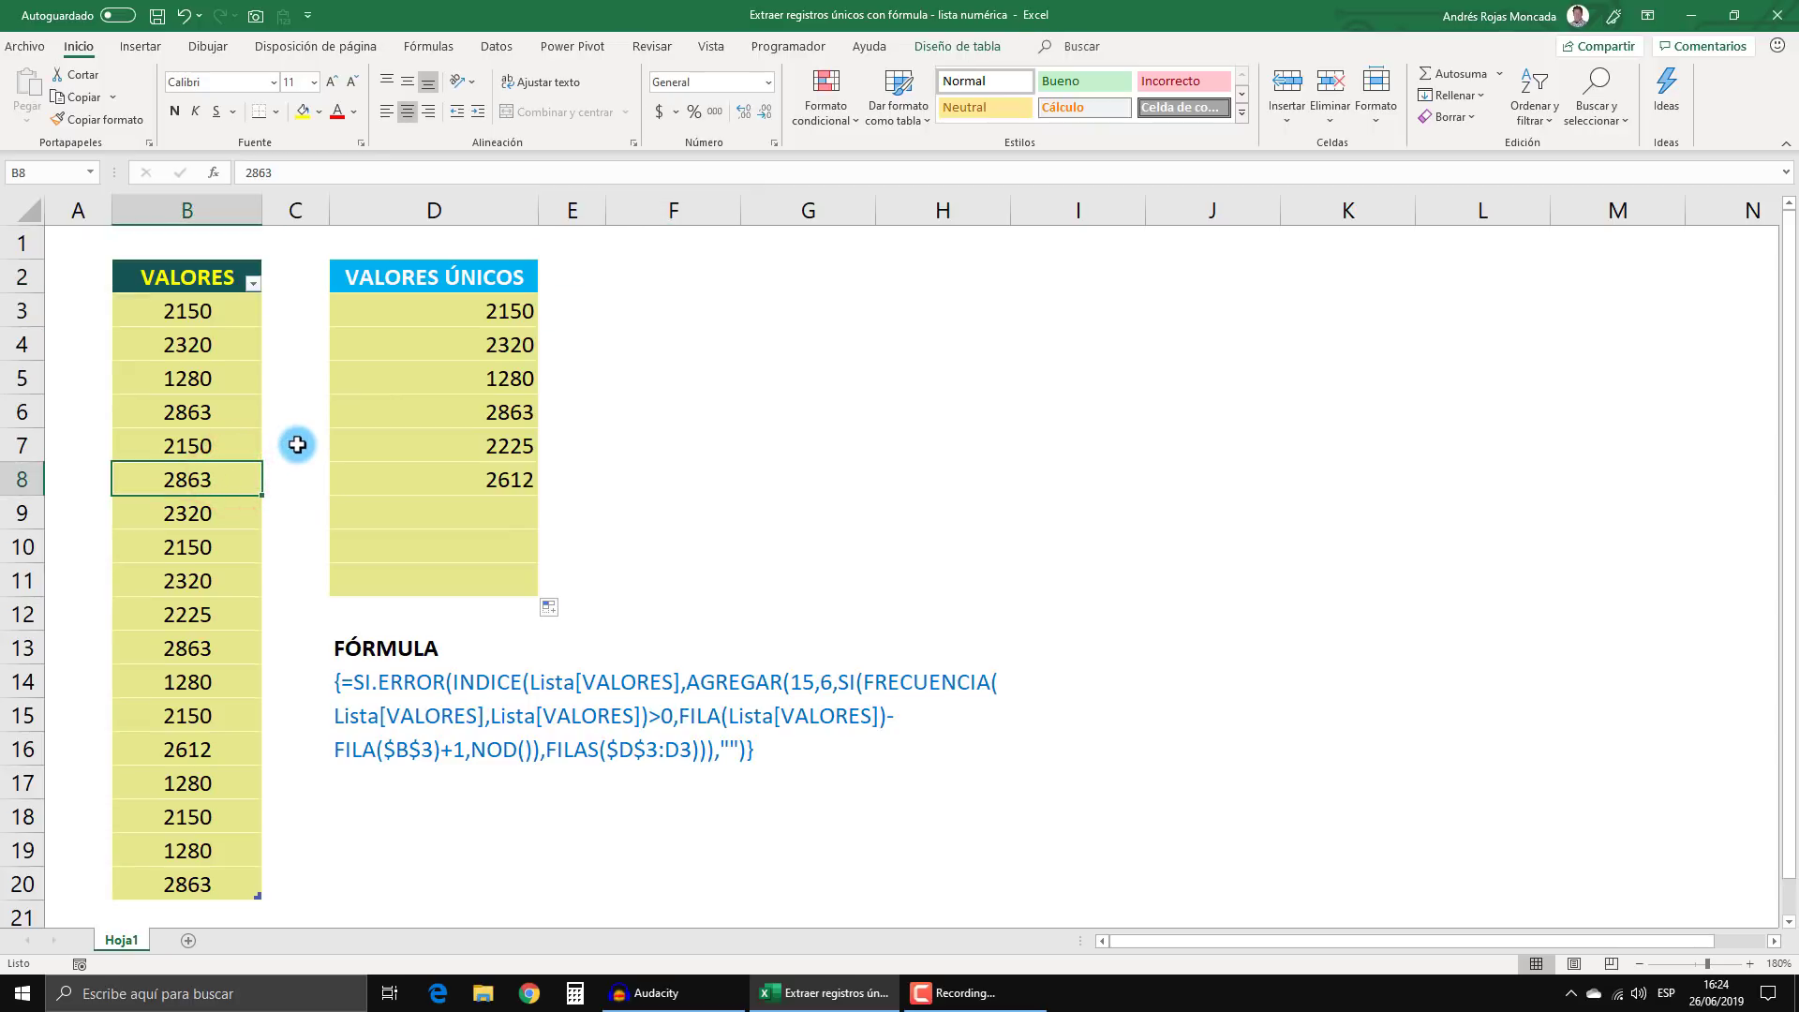
text(1)
key(ctrl+Return)
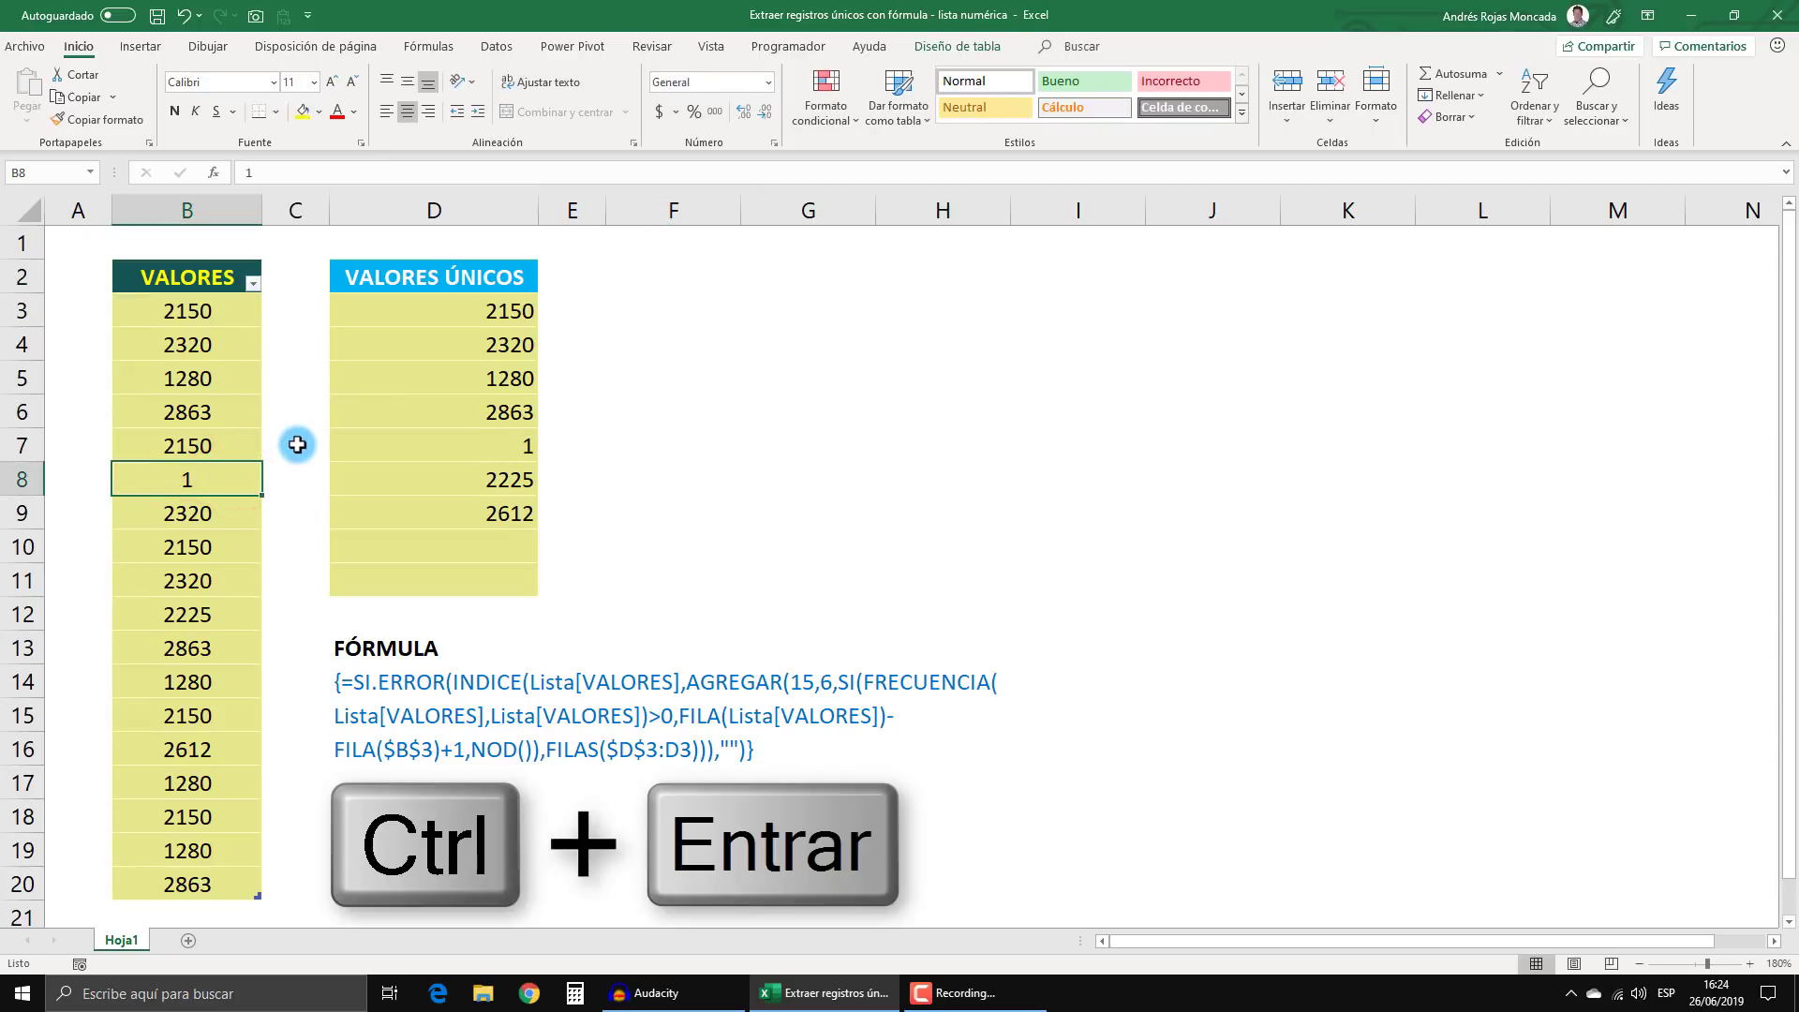